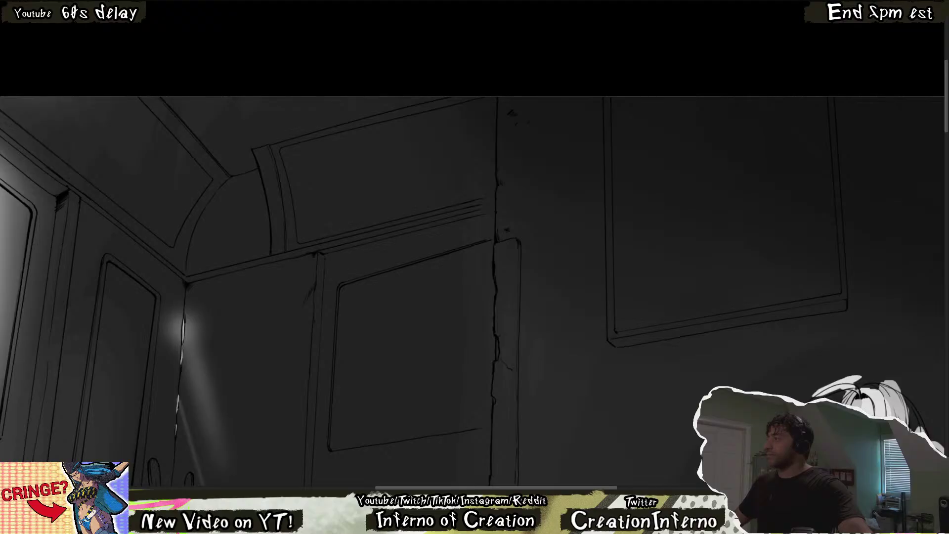
Review the saluting officer and the surrounding pose, head and sword studies on the blue-uniform character sheet.
key(alt+Tab)
scroll(434, 339, up, 5)
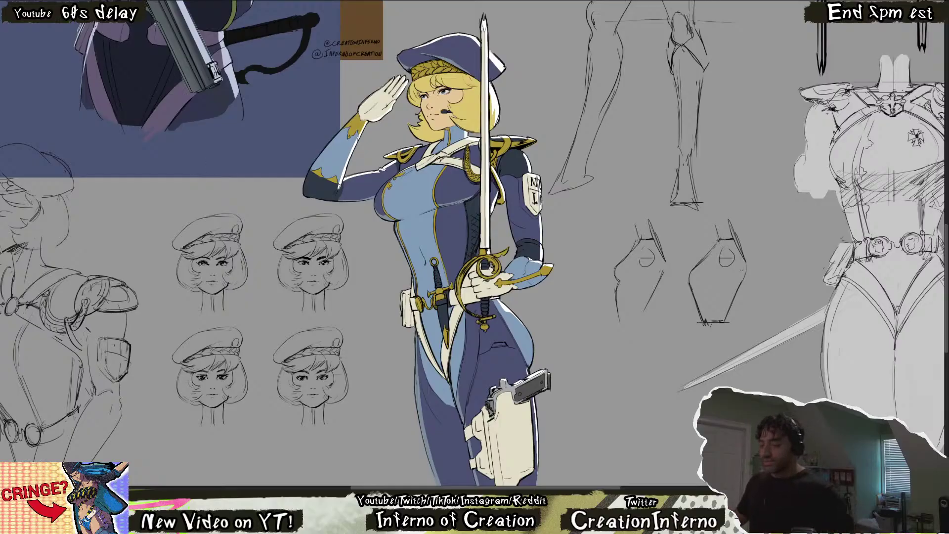
scroll(474, 244, up, 2)
scroll(474, 245, down, 3)
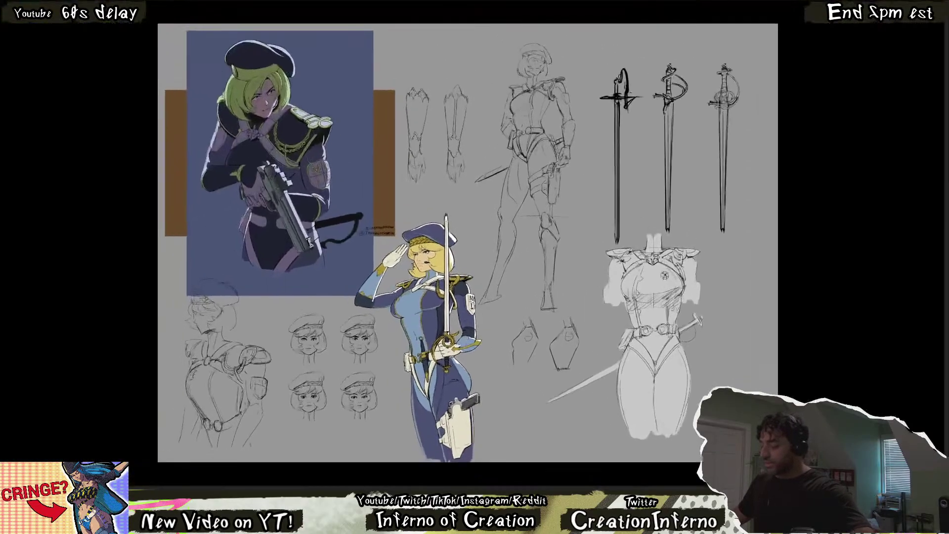
scroll(474, 244, up, 3)
drag(434, 365, 422, 303)
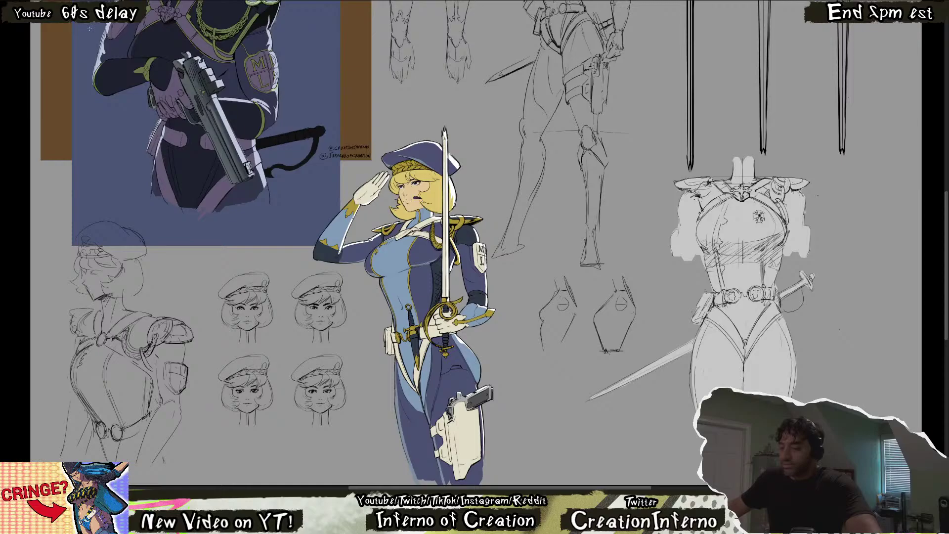
scroll(87, 28, up, 1)
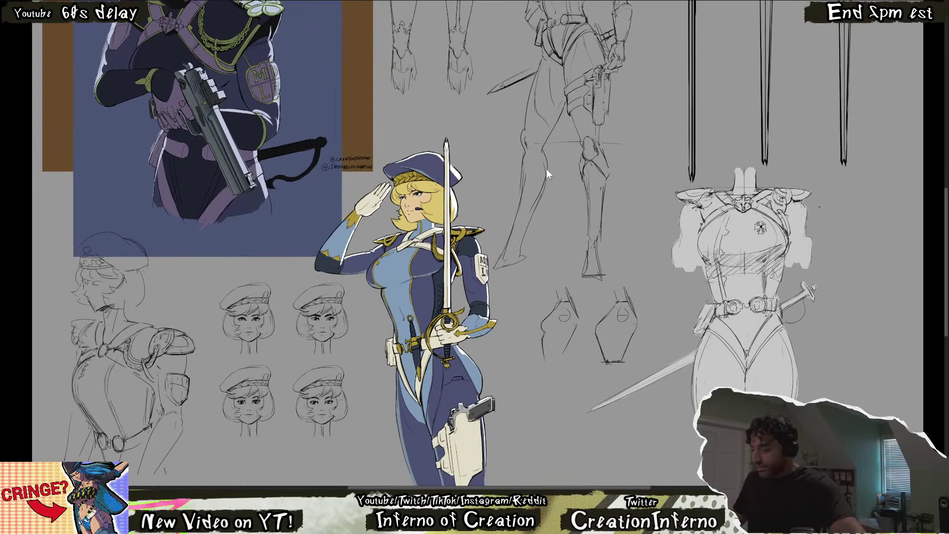
key(ctrl+Tab)
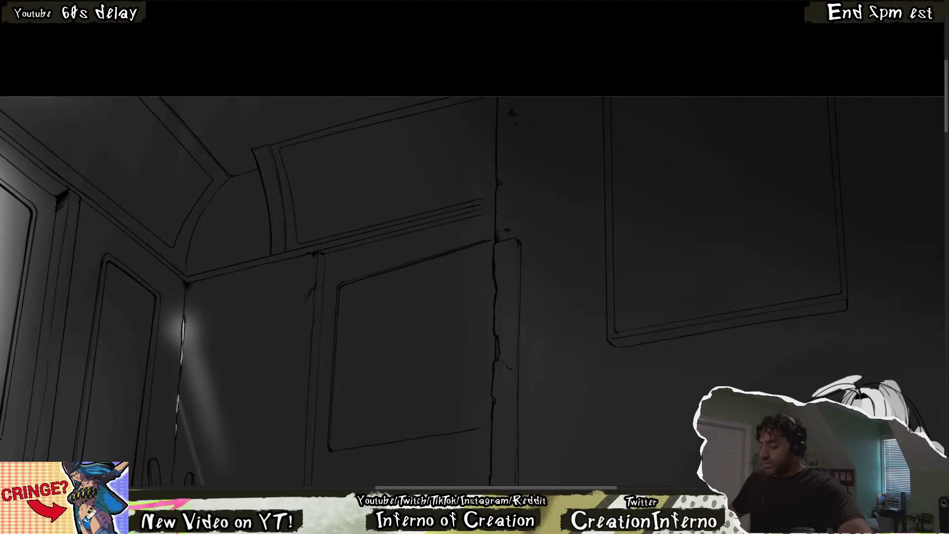
Look over the cloaked knight, wavy sword and armoured leg sketches on the grey concept sheet.
key(ctrl+Tab)
scroll(308, 309, up, 5)
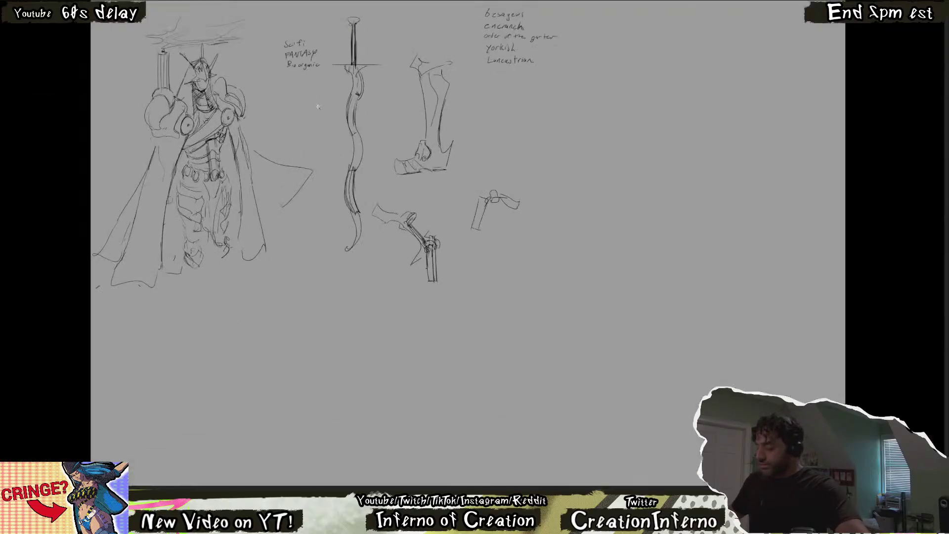
scroll(497, 243, right, 2)
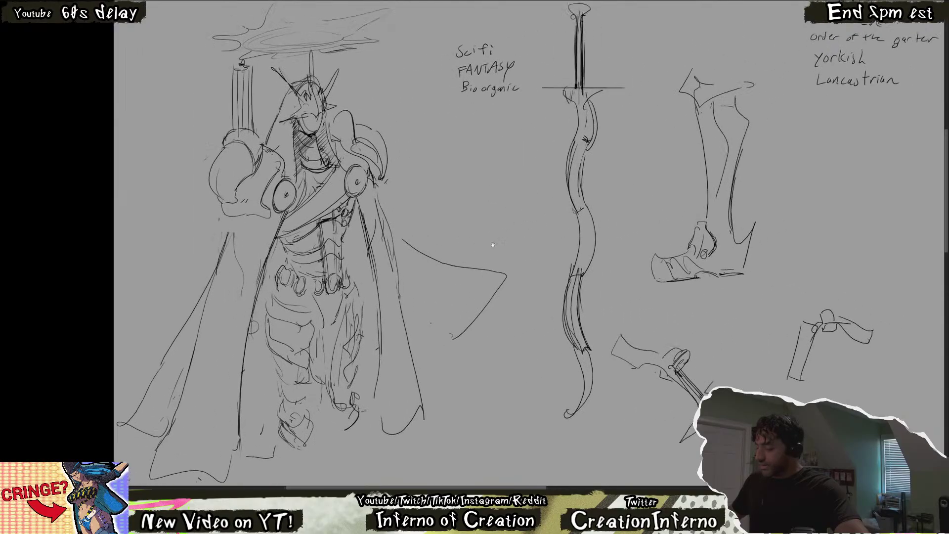
click(158, 3)
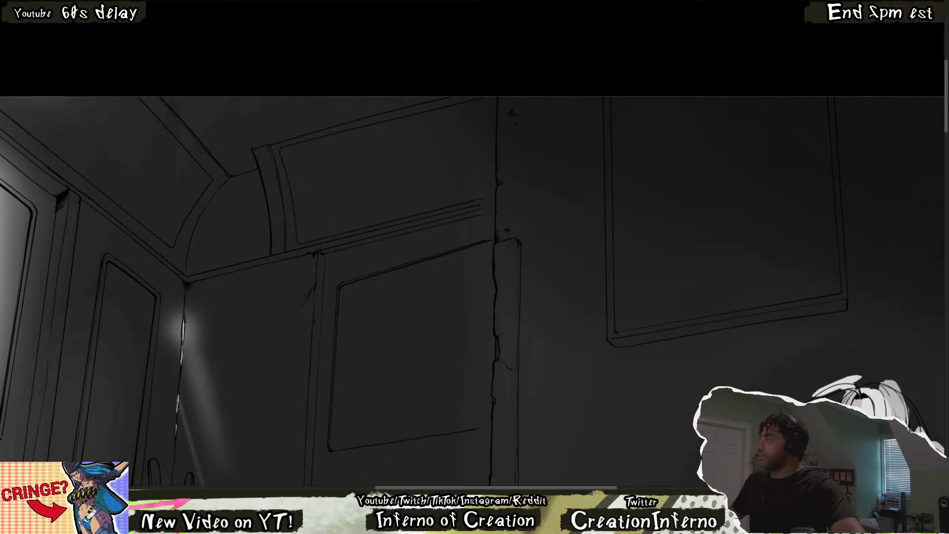
Examine the two blue-robed warrior designs with the wide-brimmed hats, especially the gold-trimmed version.
key(ctrl+Tab)
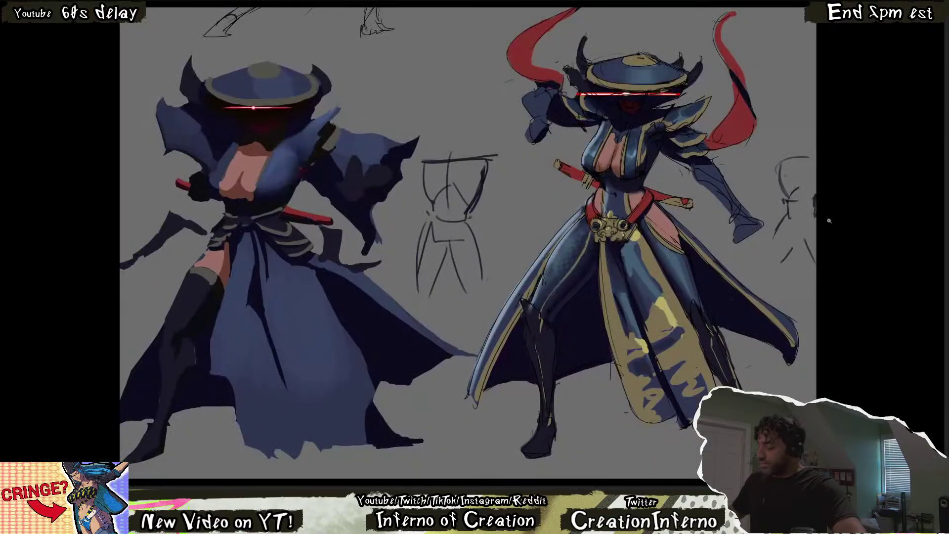
scroll(800, 201, up, 3)
scroll(800, 201, down, 5)
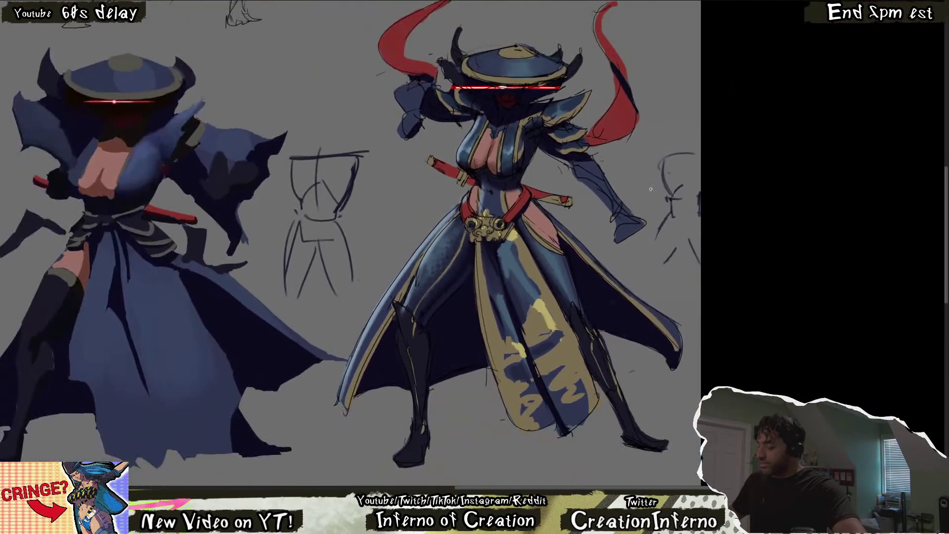
scroll(655, 189, up, 2)
scroll(655, 188, up, 2)
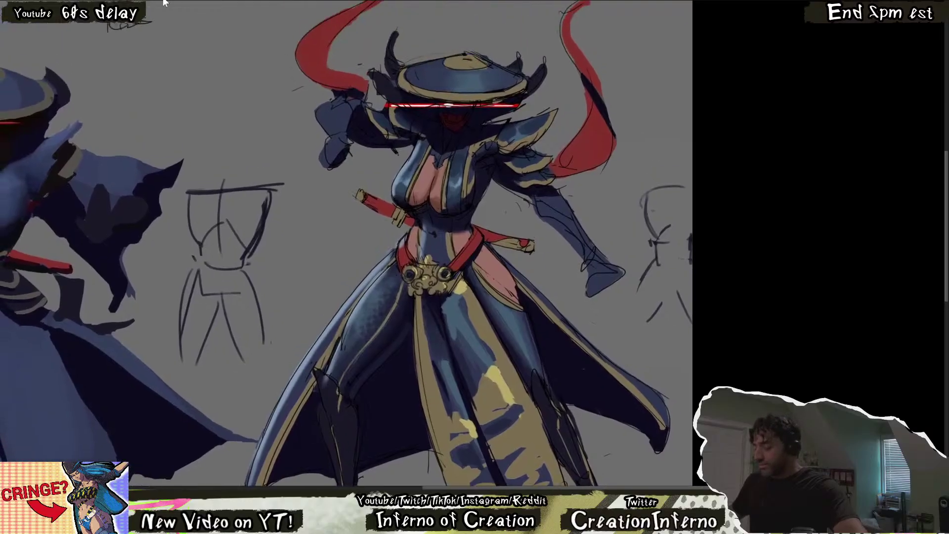
key(alt+Tab)
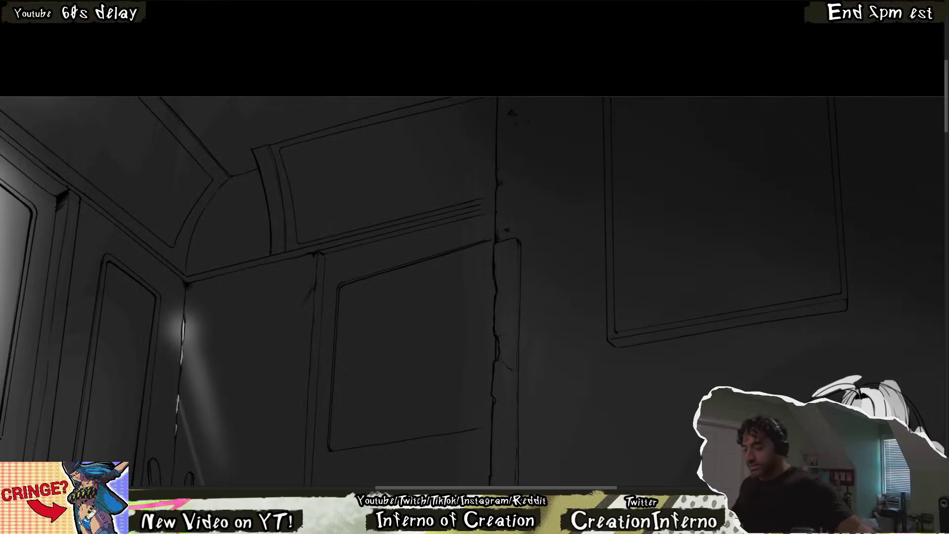
View the whole dark interior panel with the seated figure and switch to the blue-haired, bat-carrying character illustration.
scroll(288, 181, down, 5)
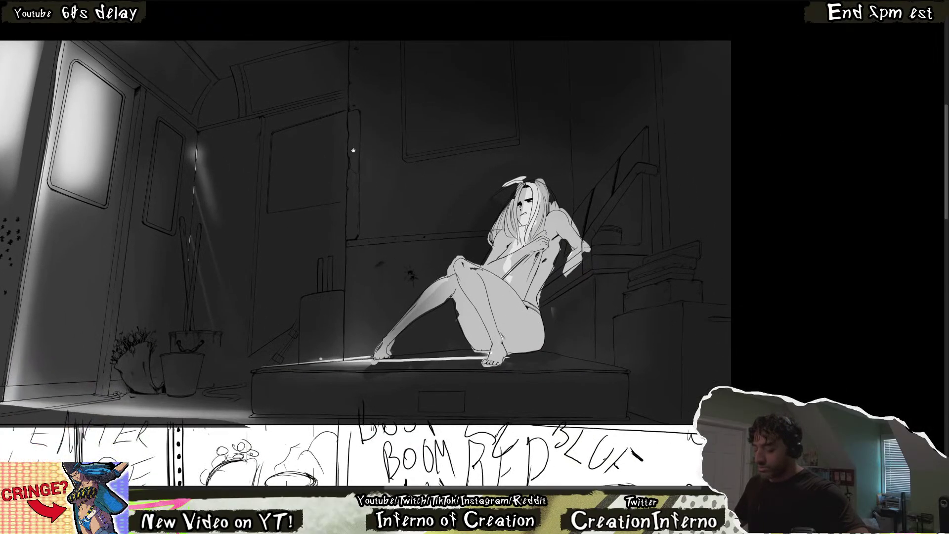
drag(353, 150, 432, 188)
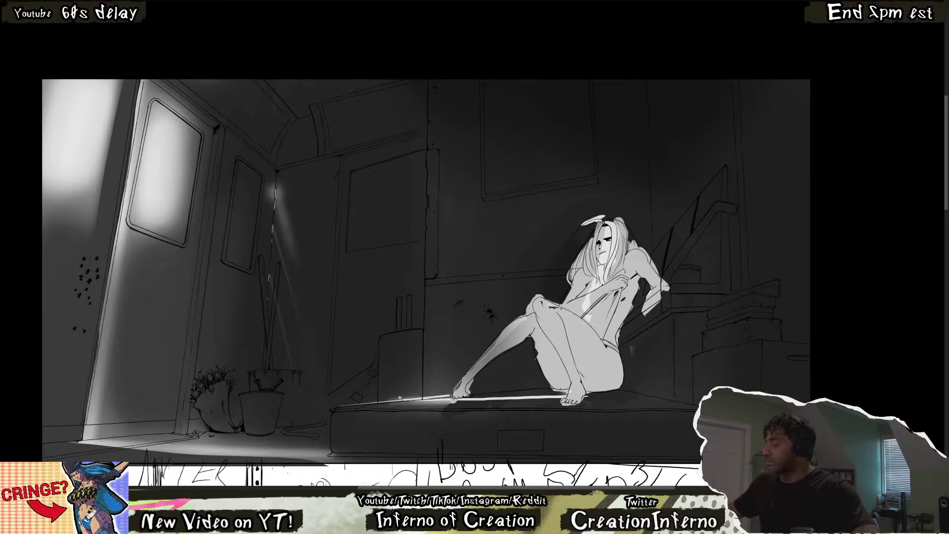
key(Right)
scroll(441, 242, up, 2)
key(Right)
key(Right)
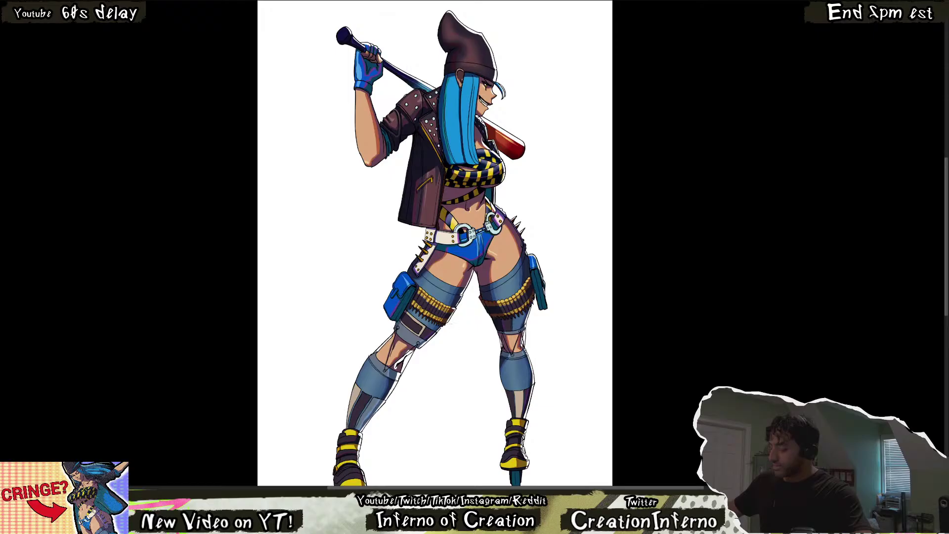
mouse_move(494, 128)
mouse_down()
mouse_move(470, 218)
mouse_move(568, 198)
mouse_move(445, 219)
mouse_move(571, 202)
mouse_up()
key(ctrl+z)
mouse_move(390, 384)
mouse_down()
mouse_move(366, 405)
mouse_move(403, 430)
mouse_move(393, 384)
mouse_up()
key(ctrl+z)
mouse_move(546, 382)
mouse_down()
mouse_move(519, 299)
mouse_move(542, 328)
mouse_up()
key(ctrl+z)
key(ctrl+z)
drag(417, 347, 425, 299)
key(ctrl+z)
scroll(446, 322, up, 2)
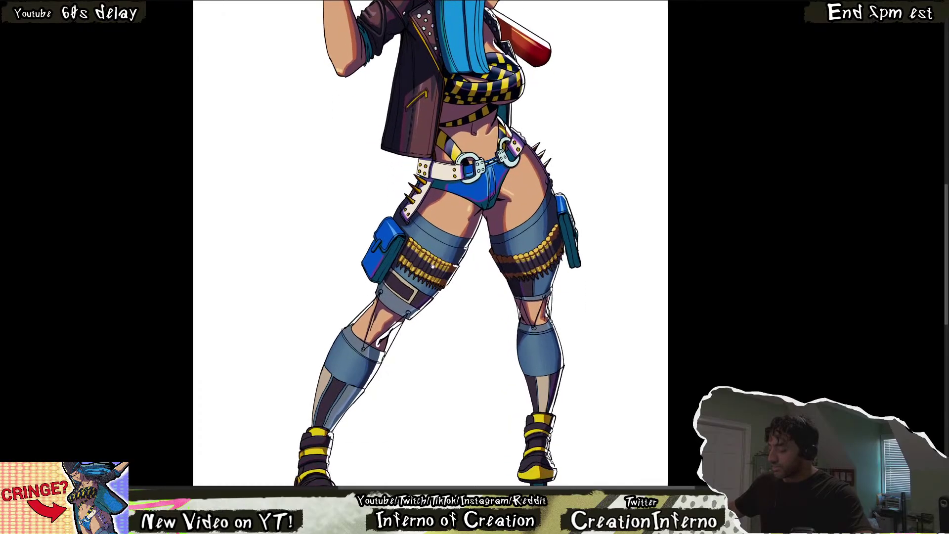
scroll(360, 313, up, 3)
drag(385, 271, 307, 366)
key(ctrl+z)
scroll(429, 267, down, 5)
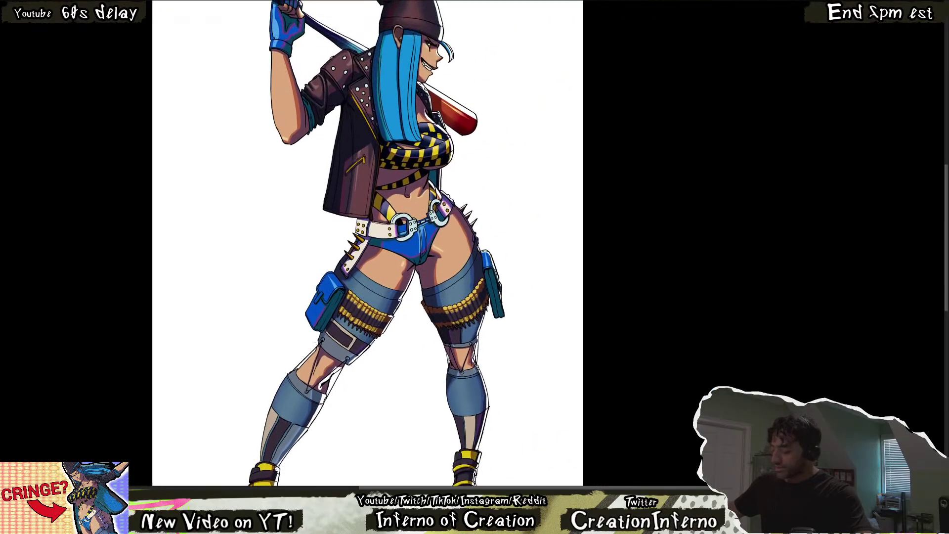
mouse_move(346, 281)
mouse_down()
mouse_move(390, 336)
mouse_move(415, 346)
mouse_move(437, 341)
mouse_move(494, 267)
mouse_move(445, 284)
mouse_move(549, 276)
mouse_up()
drag(541, 209, 546, 301)
key(ctrl+z)
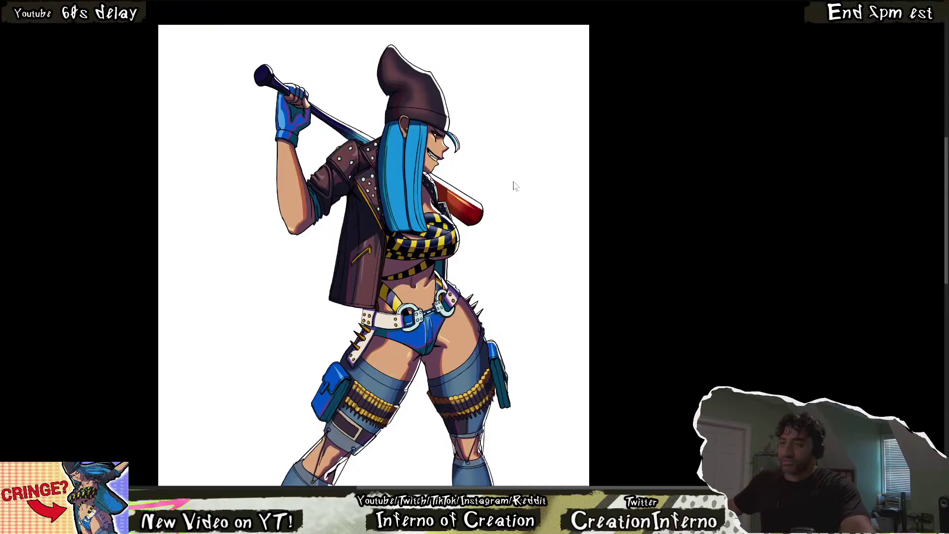
Return to the interior panel and ink the piping line along the lower edge of the mattress from corner to corner.
key(Right)
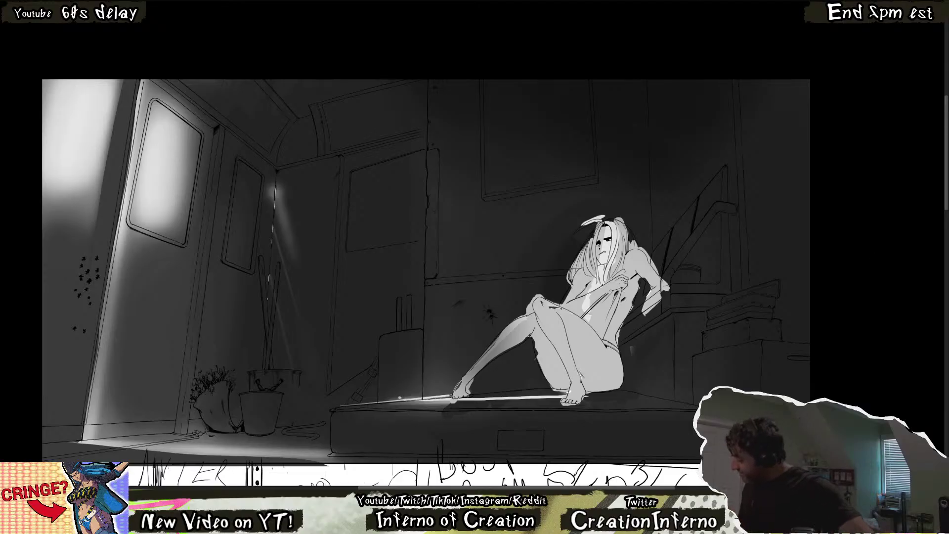
drag(885, 328, 879, 329)
scroll(392, 317, up, 5)
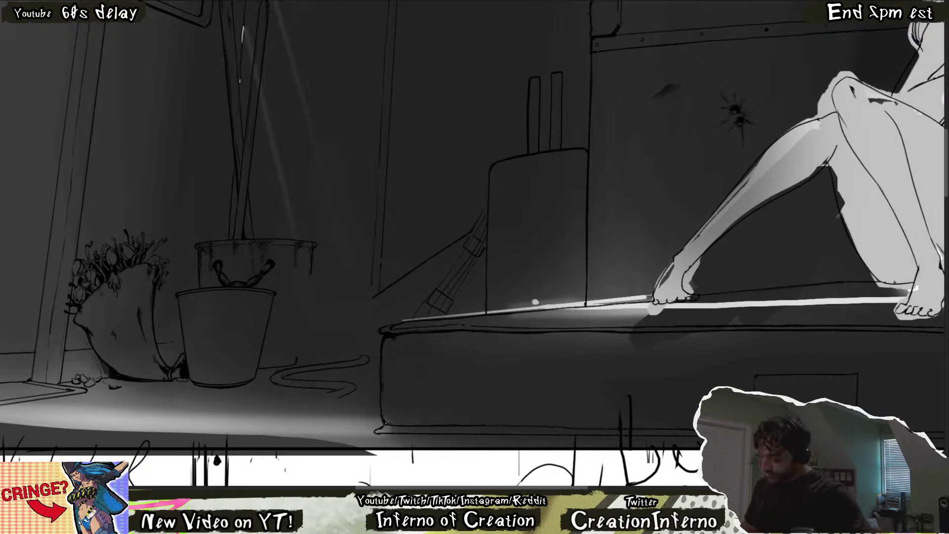
drag(409, 424, 473, 436)
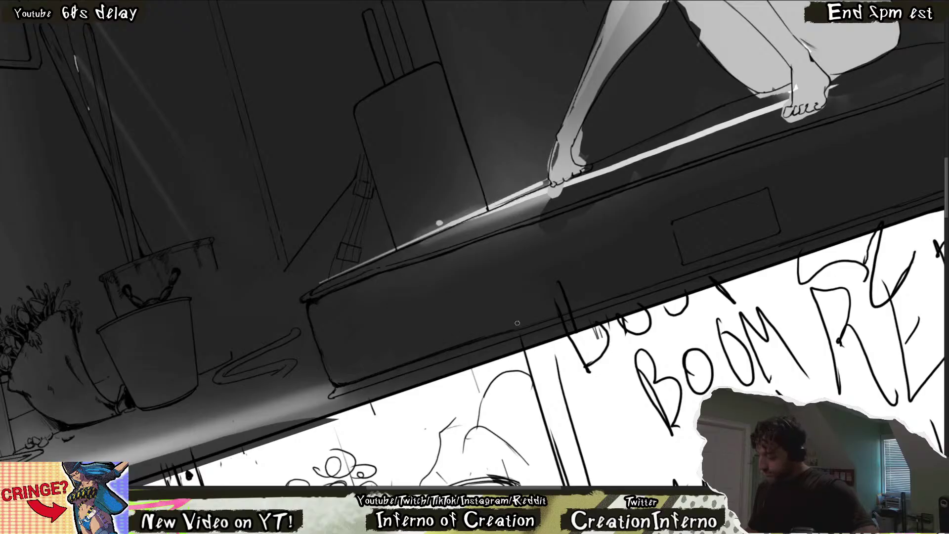
drag(445, 348, 388, 370)
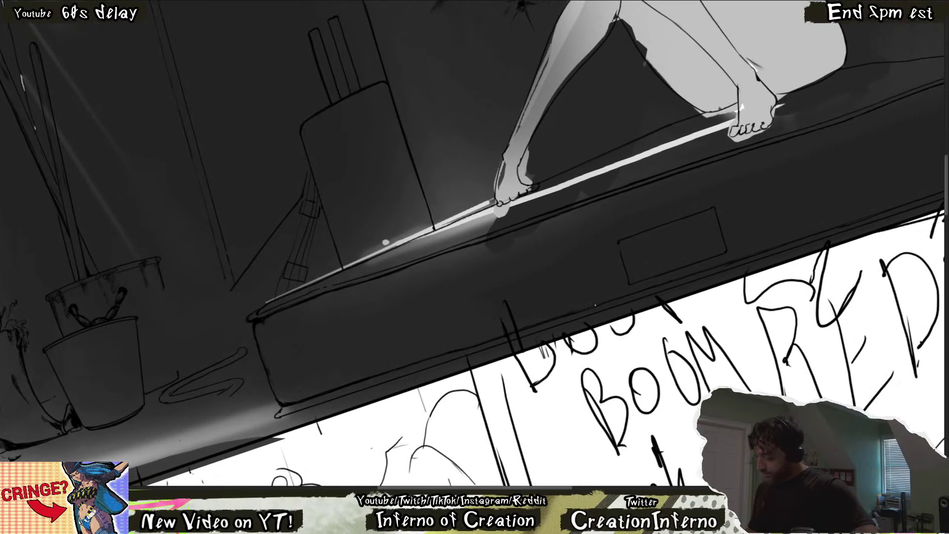
drag(550, 320, 489, 347)
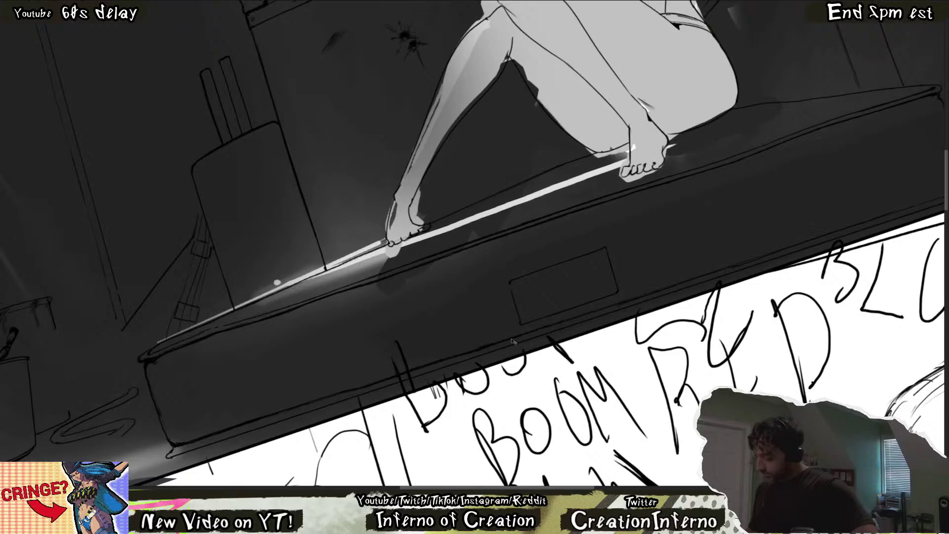
drag(520, 340, 460, 369)
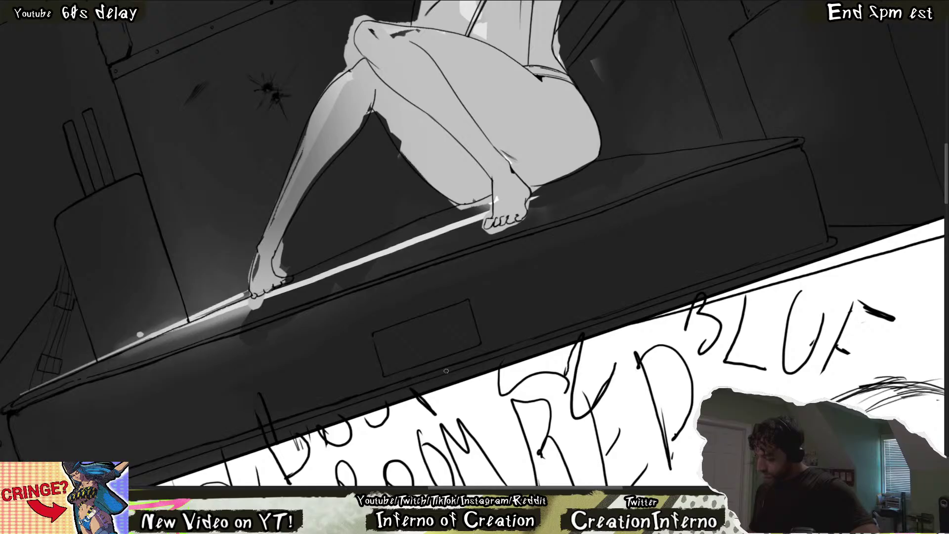
drag(518, 351, 473, 366)
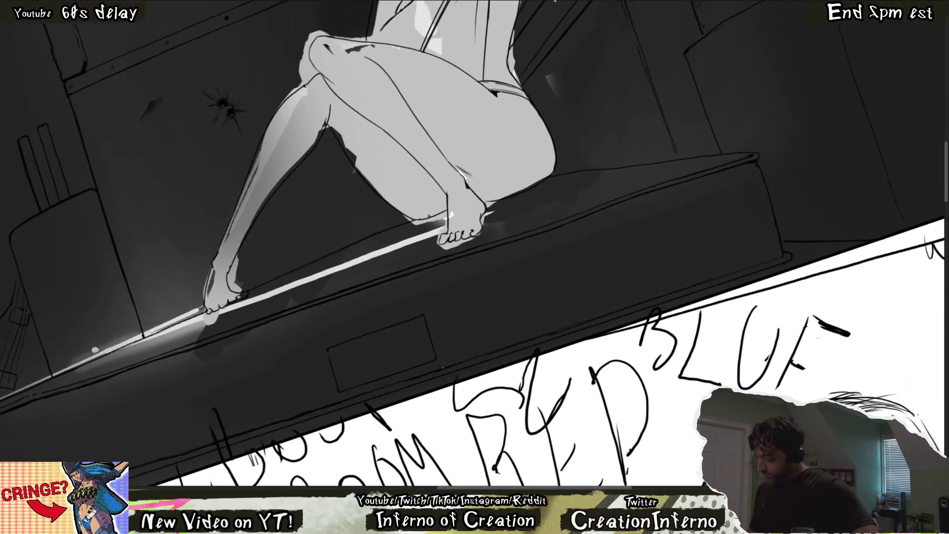
drag(568, 327, 440, 371)
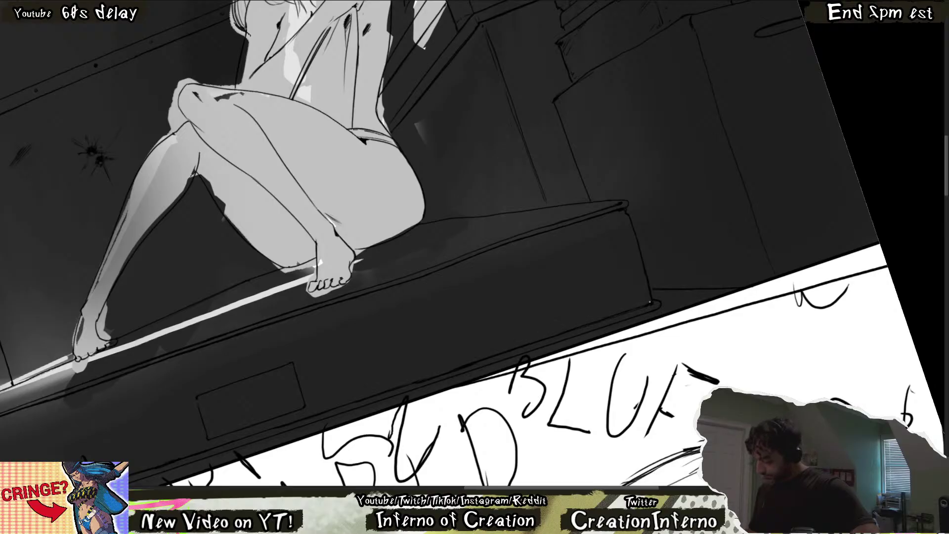
Restore the level canvas view and examine the mattress and the stacked boxes beside it within the full composition.
key(5)
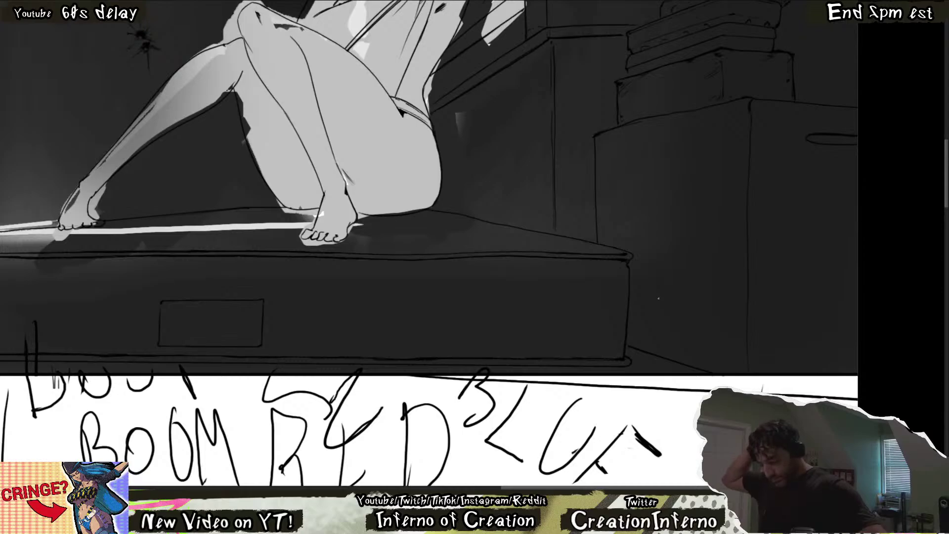
scroll(514, 331, down, 3)
scroll(514, 331, up, 1)
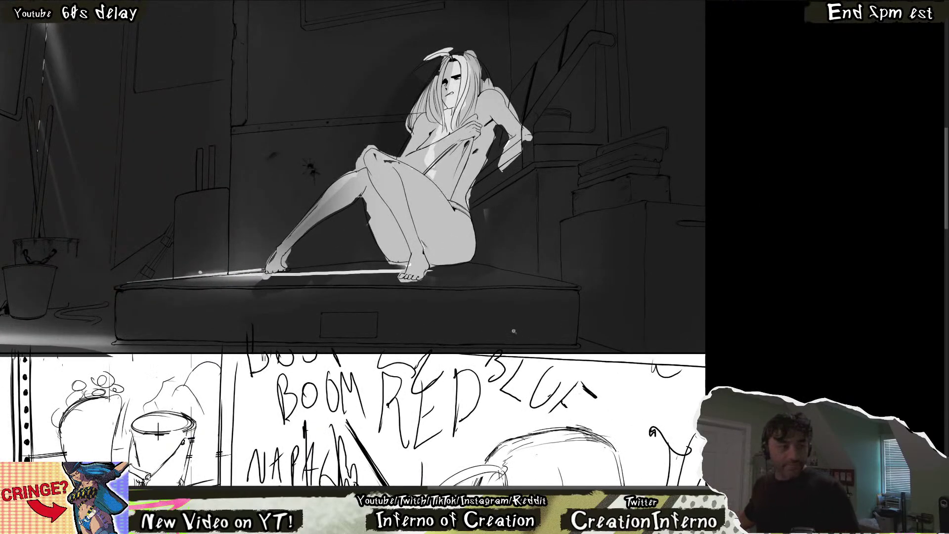
scroll(784, 310, up, 2)
scroll(784, 310, down, 2)
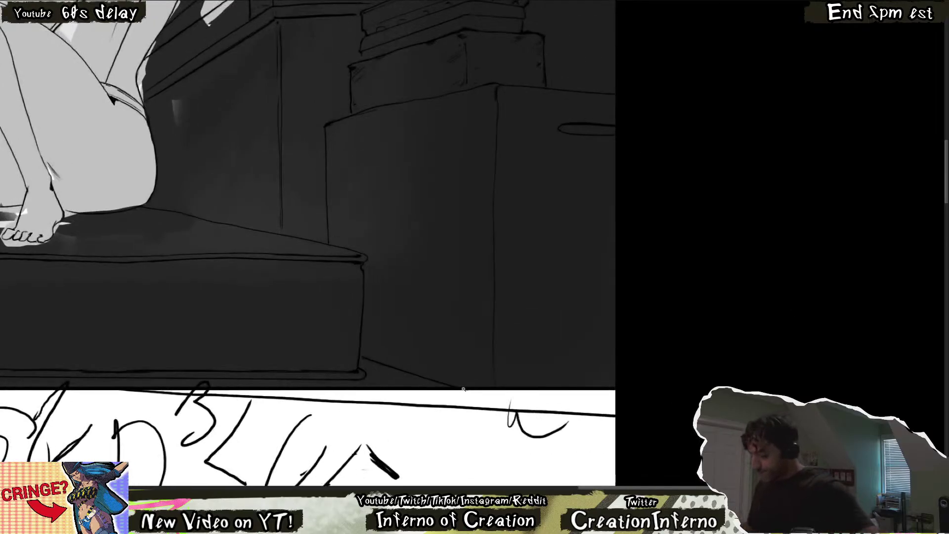
scroll(634, 317, up, 3)
drag(633, 318, 667, 367)
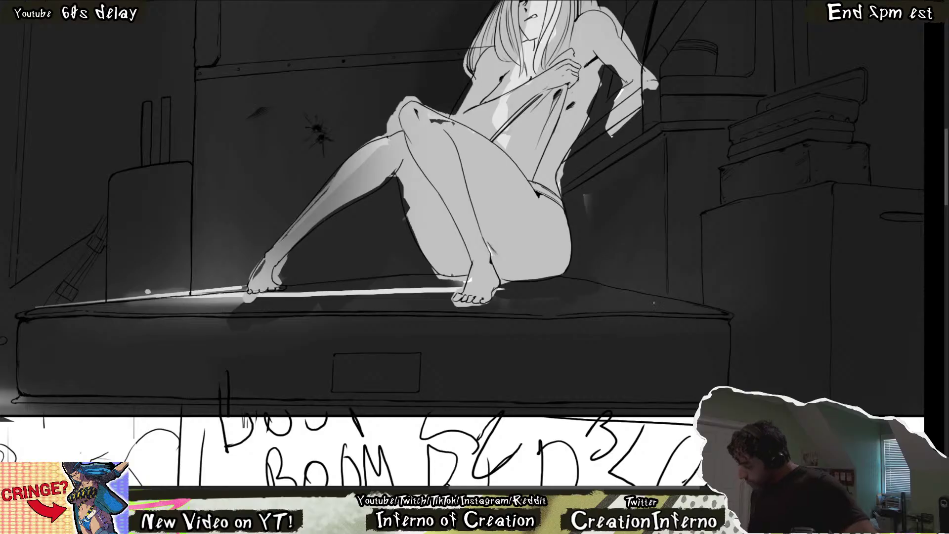
drag(733, 313, 941, 330)
drag(876, 358, 599, 339)
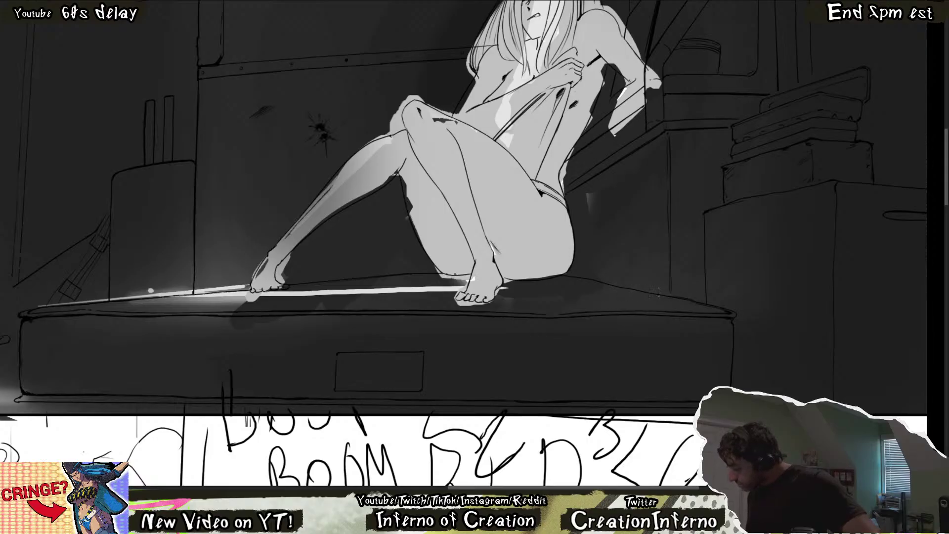
key(ctrl+minus)
scroll(389, 394, up, 2)
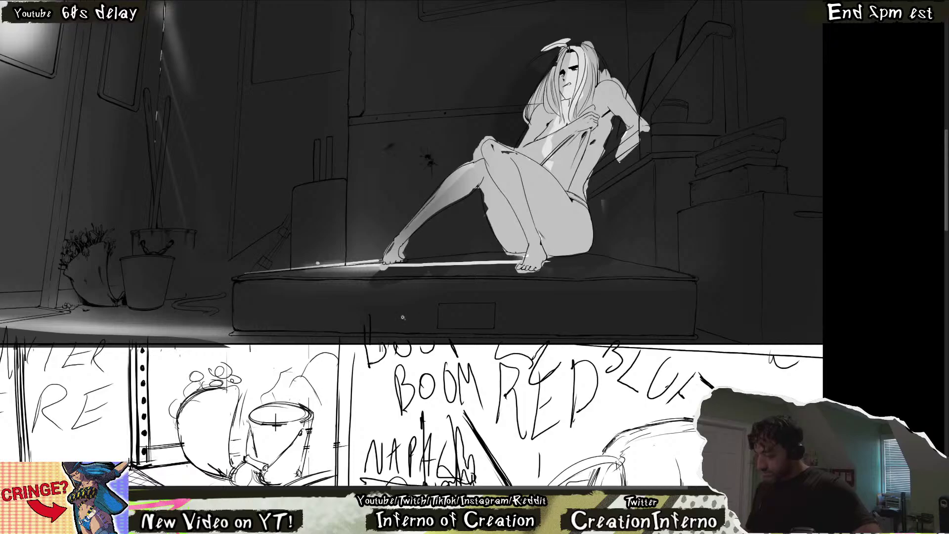
Show the rough sketch beneath the line art and ink a small inner box in the upper corner of the mattress label.
key(ctrl+z)
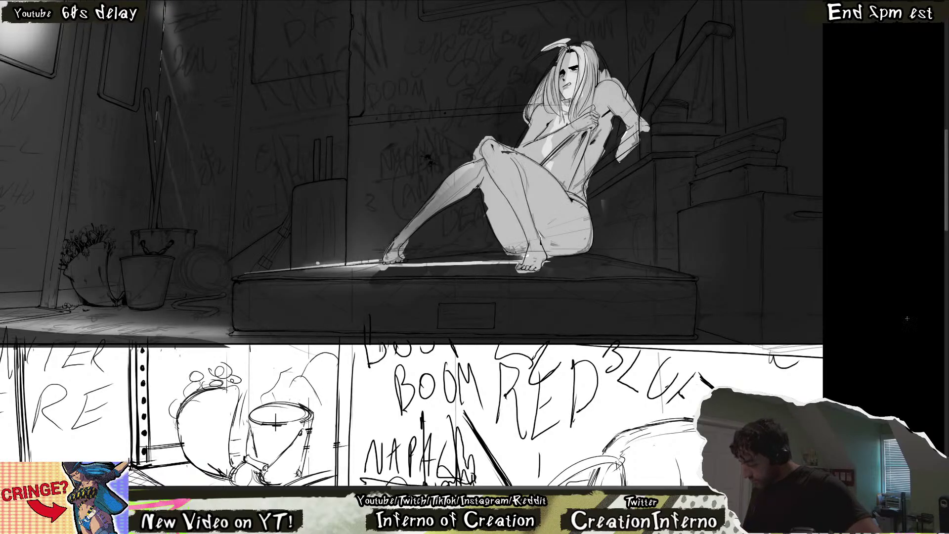
scroll(415, 317, up, 5)
mouse_move(415, 316)
mouse_down()
mouse_move(415, 331)
mouse_move(473, 339)
mouse_up()
mouse_move(413, 315)
mouse_down()
mouse_move(471, 315)
mouse_move(477, 331)
mouse_up()
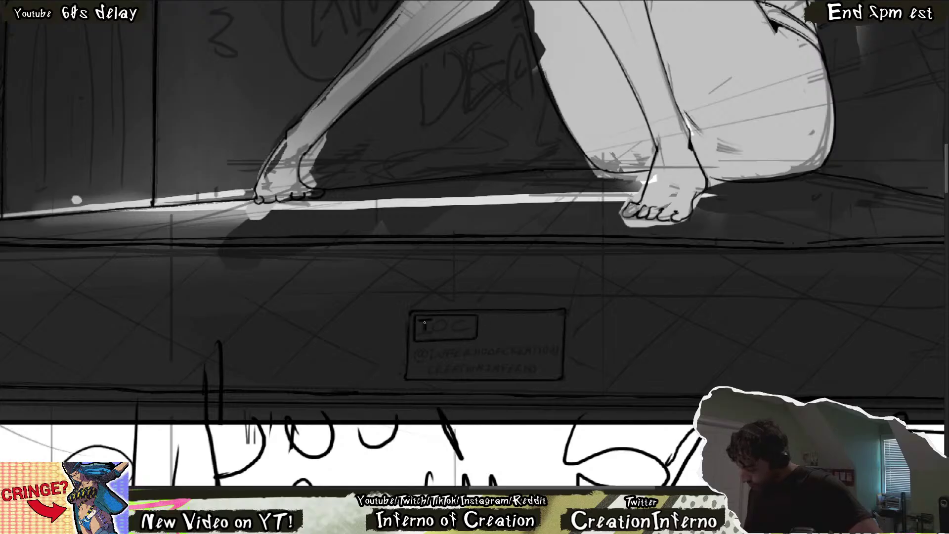
drag(436, 322, 467, 329)
key(ctrl+z)
drag(467, 321, 462, 329)
key(ctrl+z)
mouse_move(421, 352)
mouse_down()
mouse_move(424, 361)
mouse_move(439, 348)
mouse_move(431, 357)
mouse_move(439, 360)
mouse_move(448, 349)
mouse_move(460, 361)
mouse_move(461, 349)
mouse_move(472, 358)
mouse_move(476, 346)
mouse_move(519, 357)
mouse_move(559, 345)
mouse_up()
key(ctrl+z)
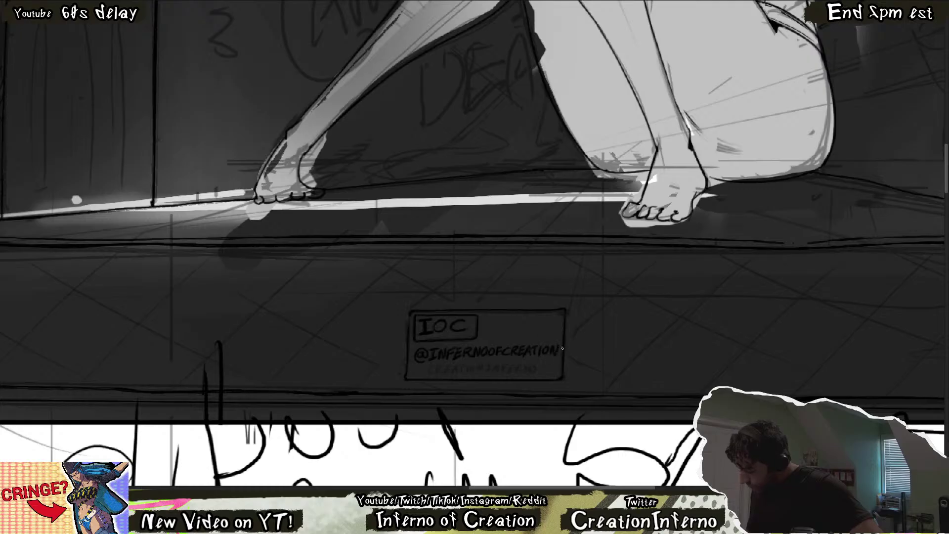
Letter "CREATIONINFERNO" on the bottom line of the mattress label, and check the label within the full composition with the rough sketch shown.
mouse_move(429, 369)
mouse_down()
mouse_move(489, 366)
mouse_move(497, 374)
mouse_move(500, 363)
mouse_move(503, 374)
mouse_up()
drag(502, 364, 514, 373)
drag(509, 364, 530, 373)
mouse_move(529, 374)
mouse_down()
mouse_move(533, 362)
mouse_move(535, 374)
mouse_move(541, 365)
mouse_up()
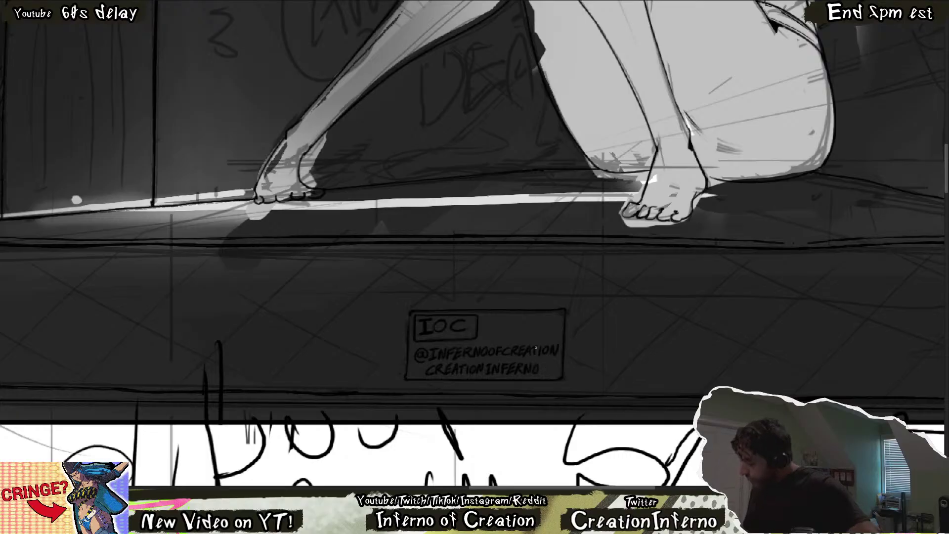
key(ctrl+0)
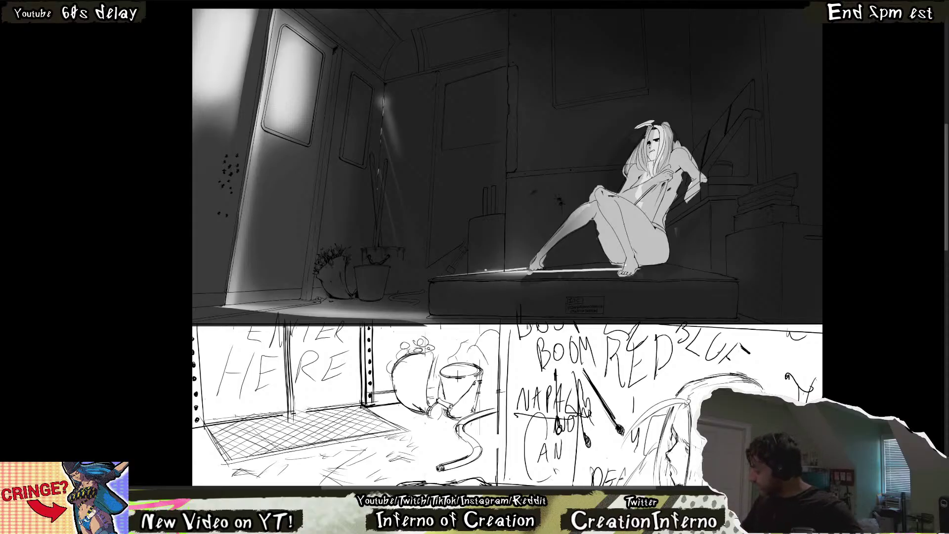
key(ctrl+z)
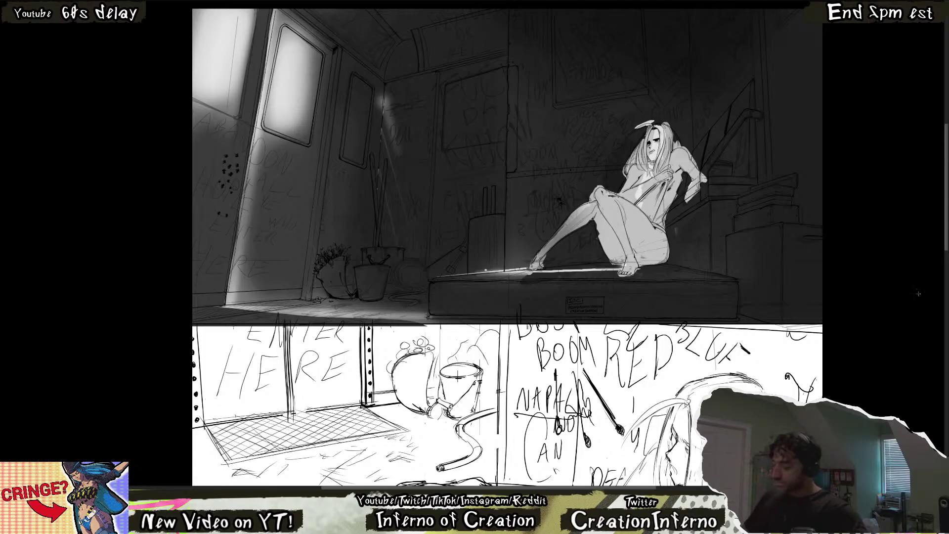
Ink small quilting creases and a curved, pinched seam at the left end of the mattress's front side.
scroll(468, 283, up, 3)
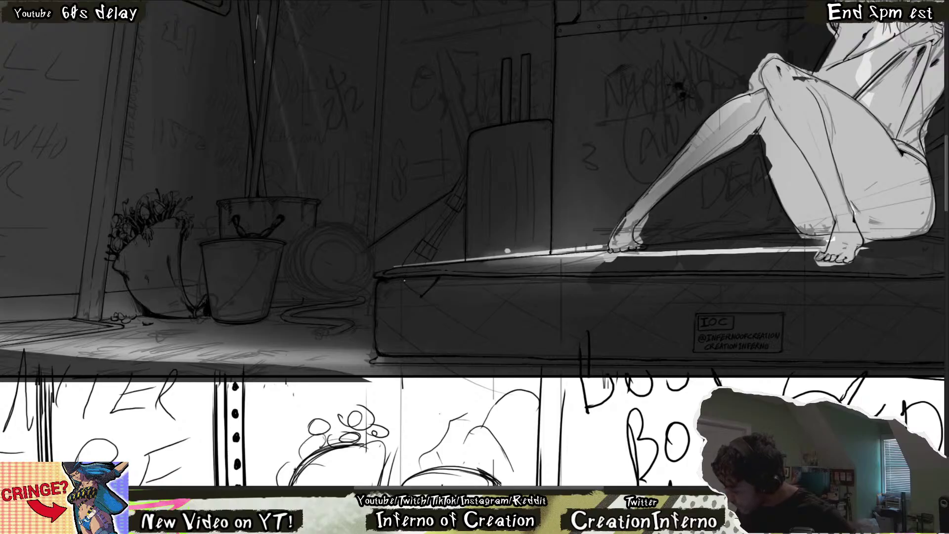
key(ctrl+z)
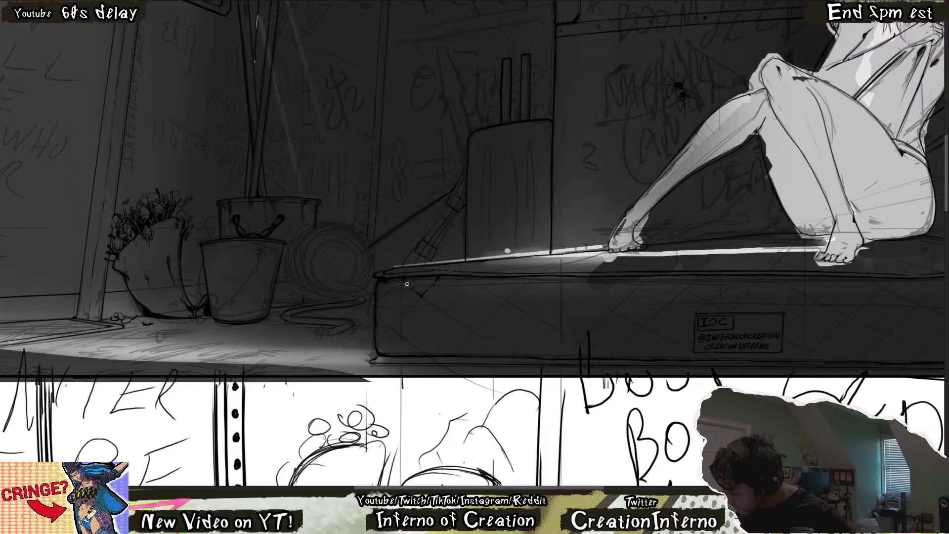
drag(404, 282, 412, 290)
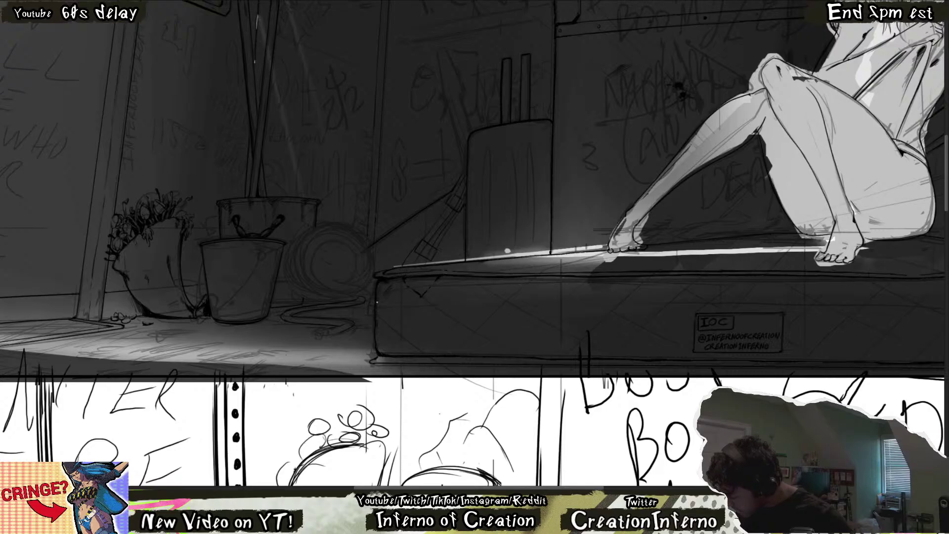
drag(375, 287, 376, 286)
drag(377, 319, 376, 314)
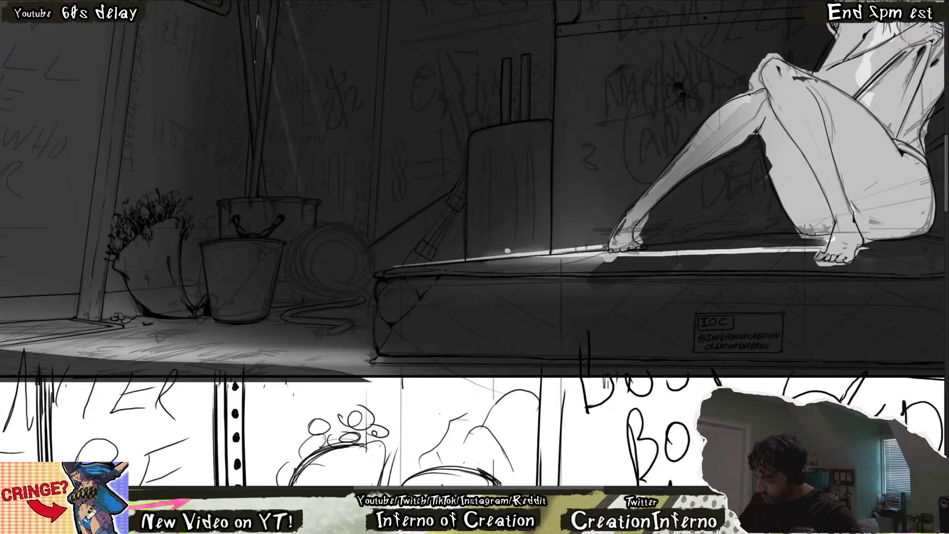
mouse_move(378, 353)
mouse_down()
mouse_move(377, 326)
mouse_move(379, 353)
mouse_up()
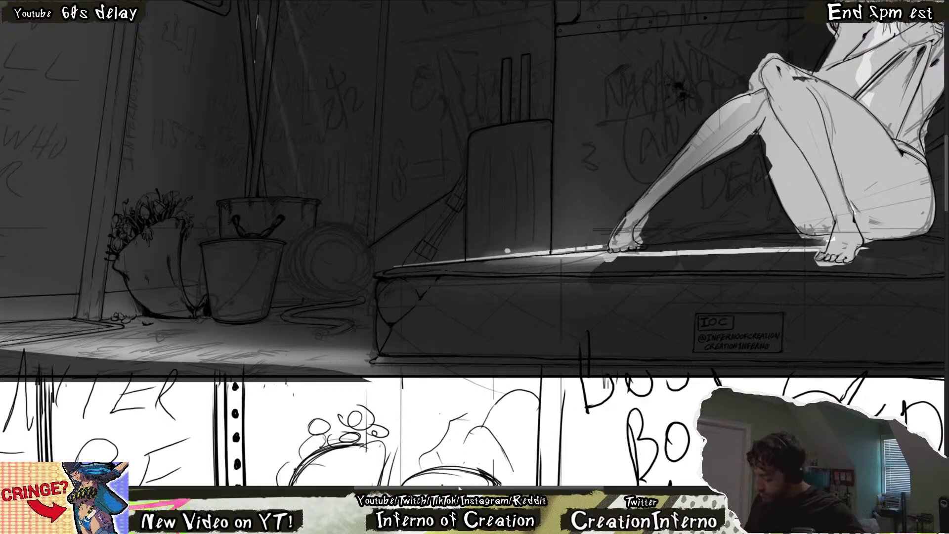
Ink more leaves and a thin twig on the potted plant, reaching over the pot's rim toward the buckets.
scroll(536, 304, up, 2)
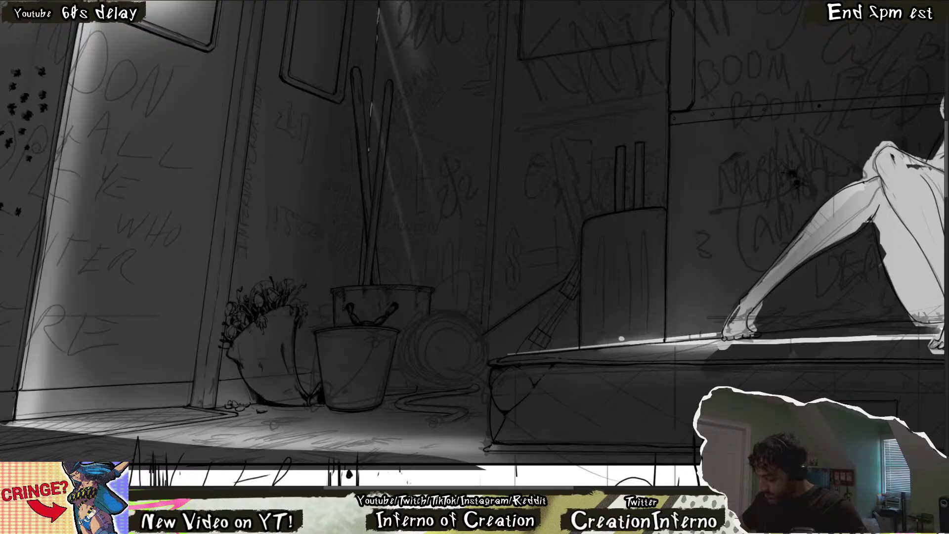
mouse_move(398, 368)
mouse_down()
mouse_move(386, 388)
mouse_move(353, 401)
mouse_up()
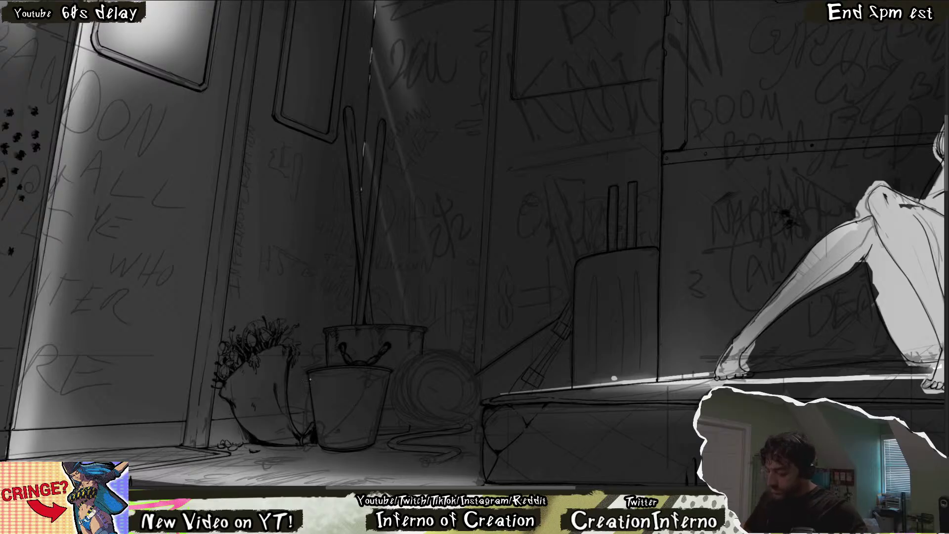
scroll(280, 343, up, 2)
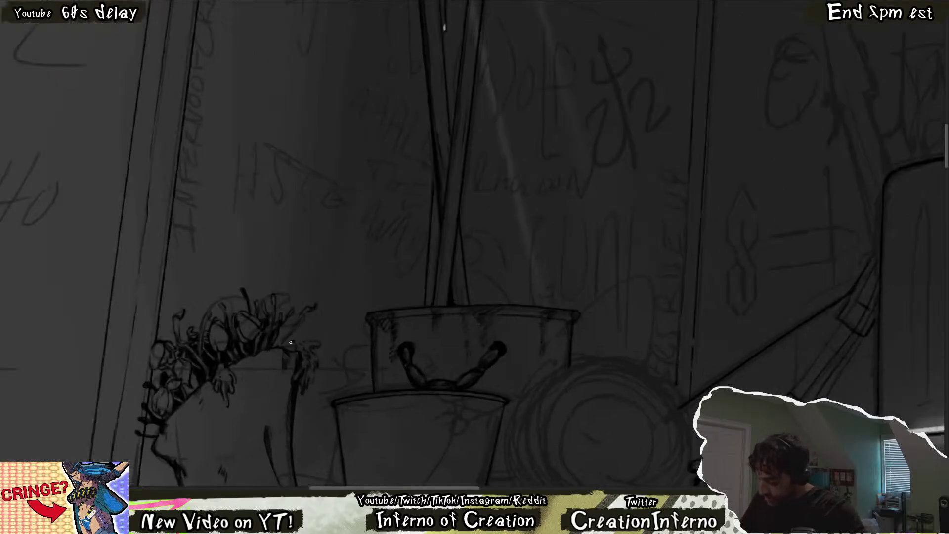
mouse_move(293, 341)
mouse_down()
mouse_move(285, 345)
mouse_move(334, 320)
mouse_up()
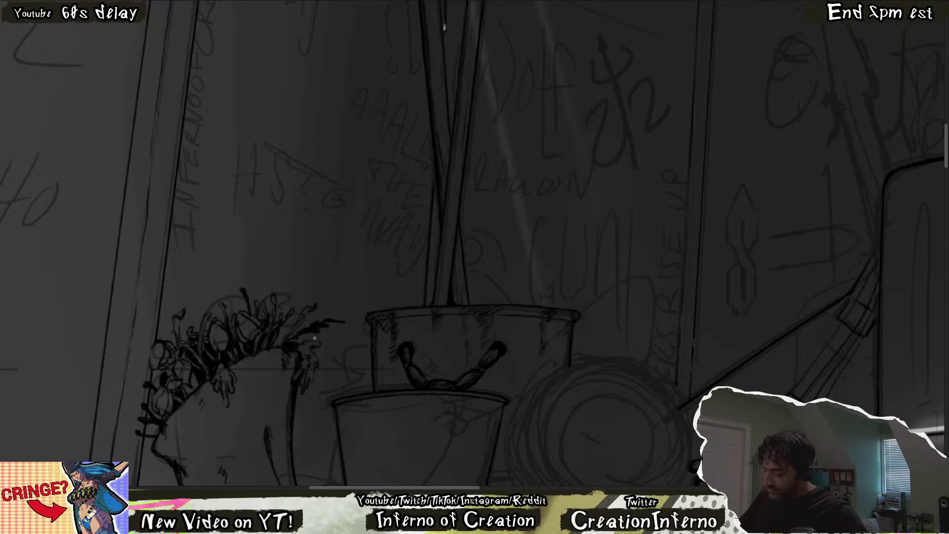
scroll(314, 337, down, 3)
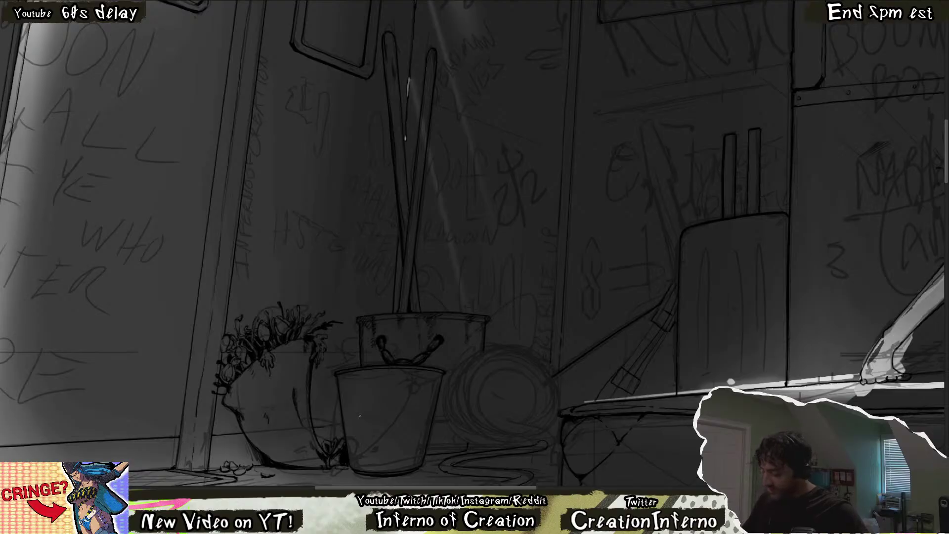
scroll(343, 396, down, 3)
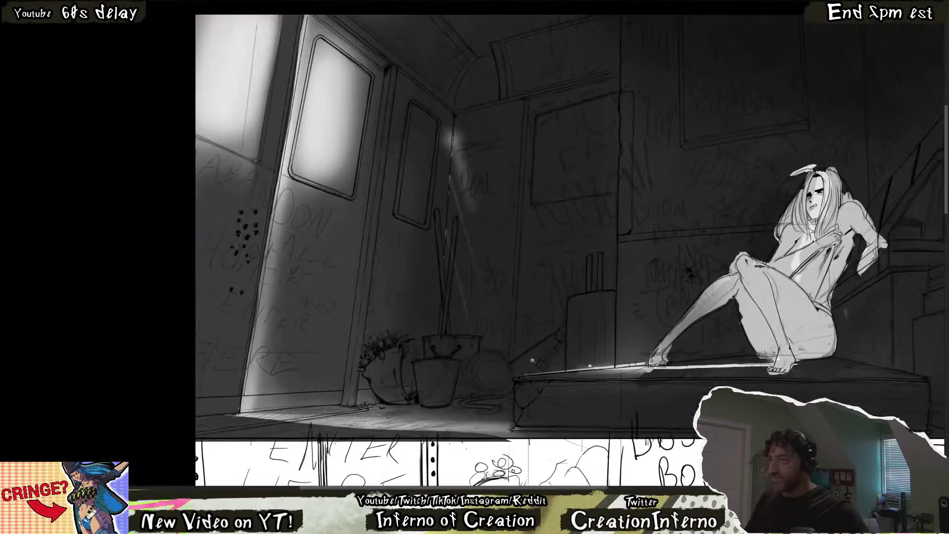
mouse_move(536, 371)
mouse_down()
mouse_move(461, 364)
mouse_move(471, 419)
mouse_move(493, 348)
mouse_up()
scroll(457, 376, up, 3)
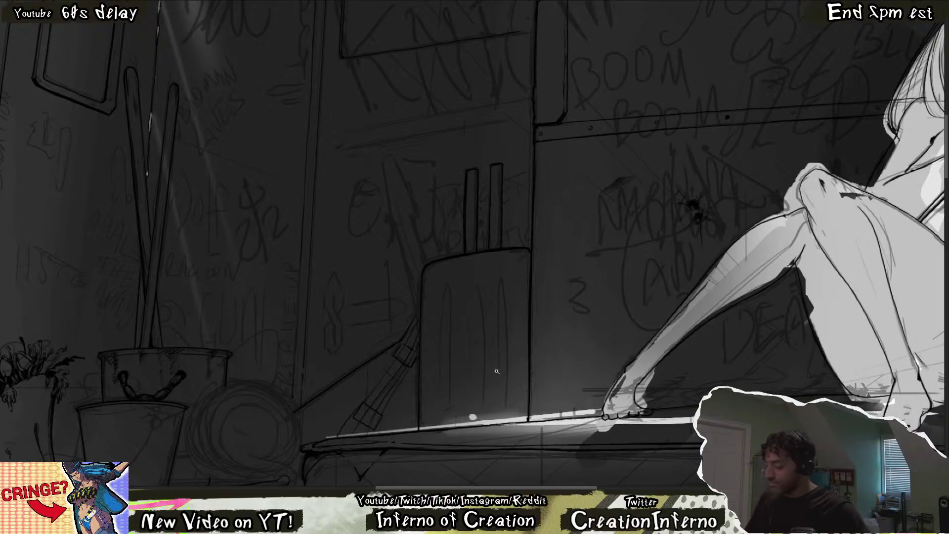
drag(497, 376, 480, 427)
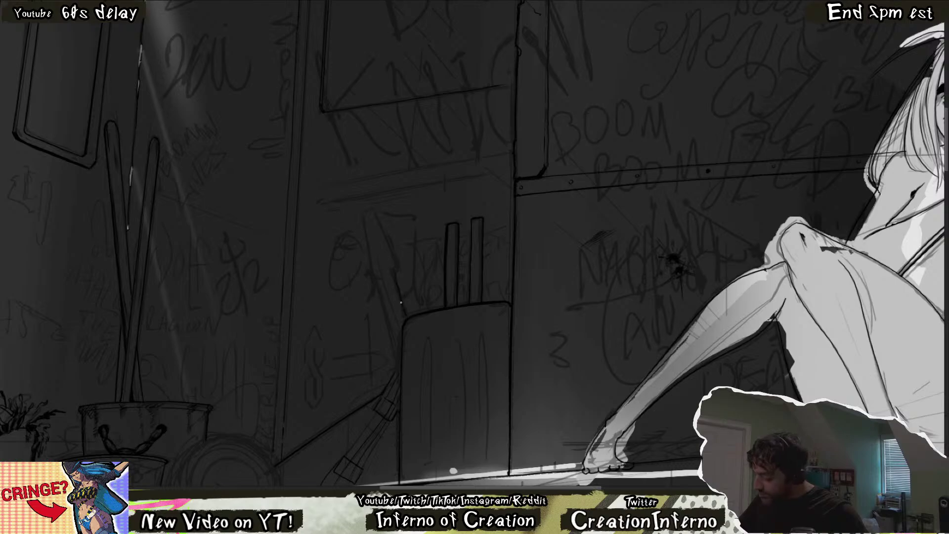
drag(396, 289, 395, 336)
key(ctrl+z)
drag(384, 292, 400, 373)
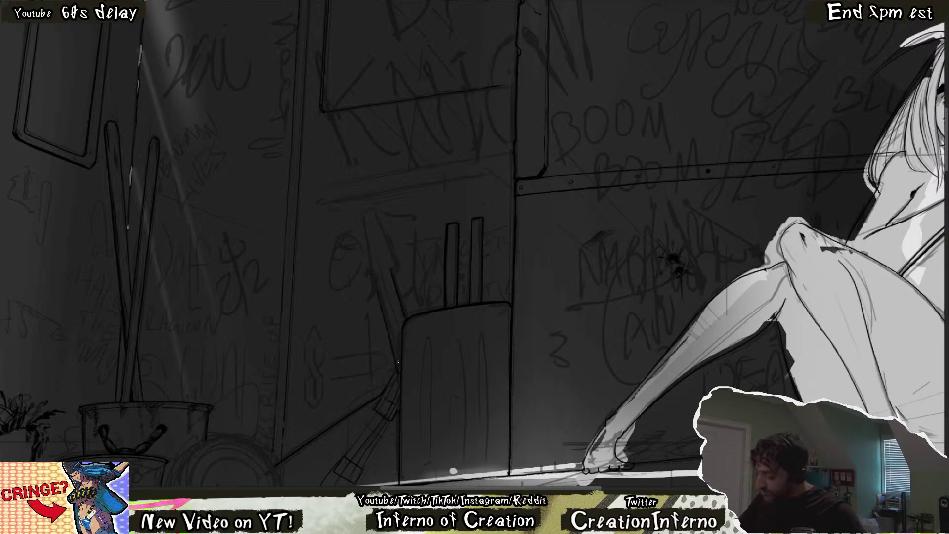
key(ctrl+z)
drag(383, 293, 399, 374)
key(ctrl+z)
key(ctrl+z)
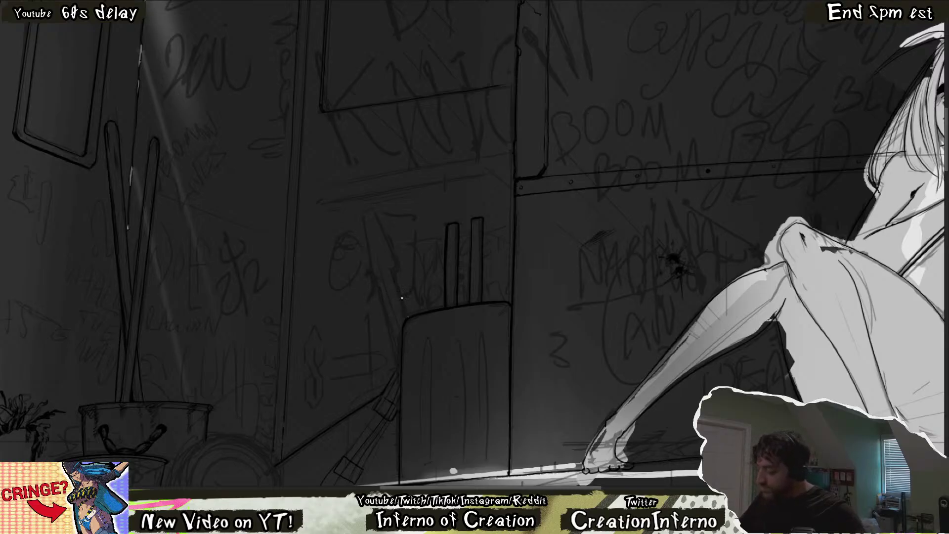
Ink the slanted tool standing beside the tall container, with a narrow shaft, a wider upper section and a thickened right edge.
drag(383, 284, 392, 374)
drag(384, 286, 391, 361)
key(ctrl+z)
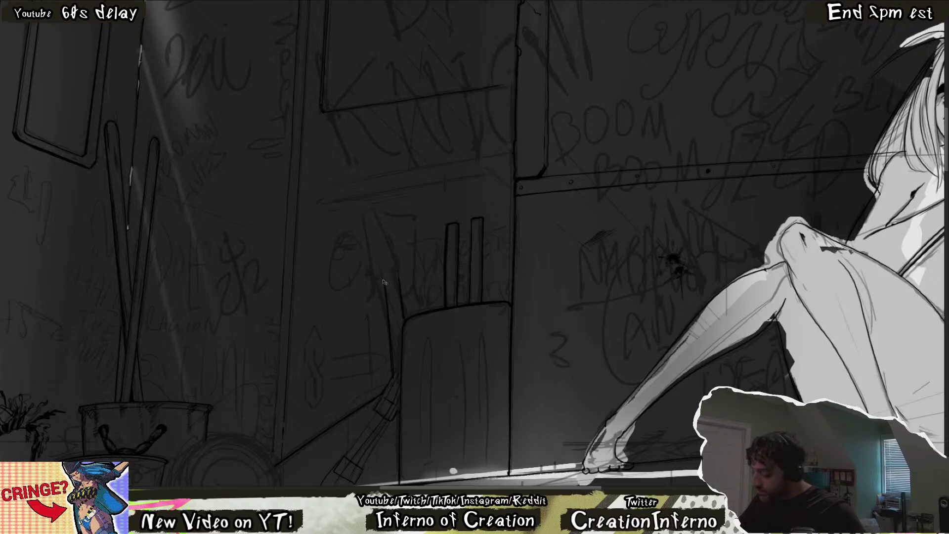
drag(383, 272, 378, 218)
mouse_move(394, 265)
mouse_down()
mouse_move(389, 212)
mouse_move(397, 266)
mouse_up()
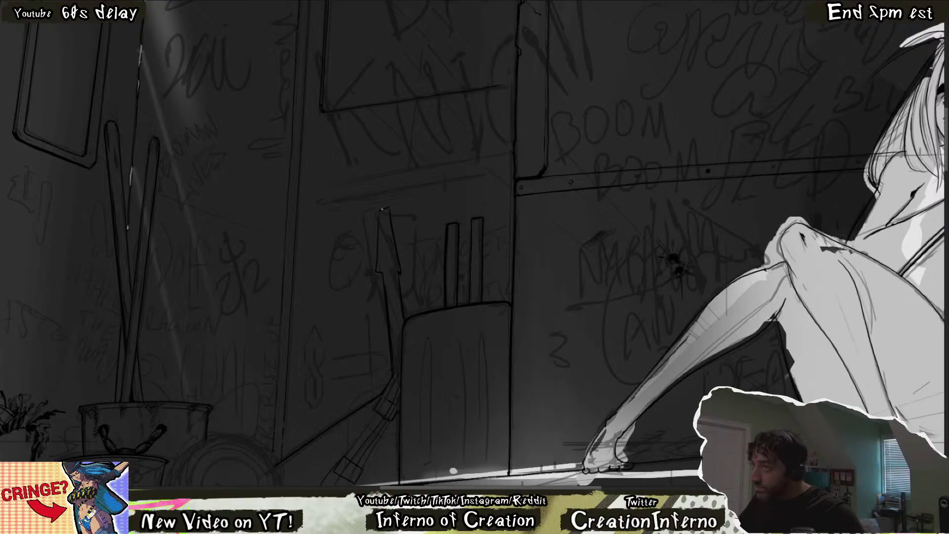
key(ctrl+z)
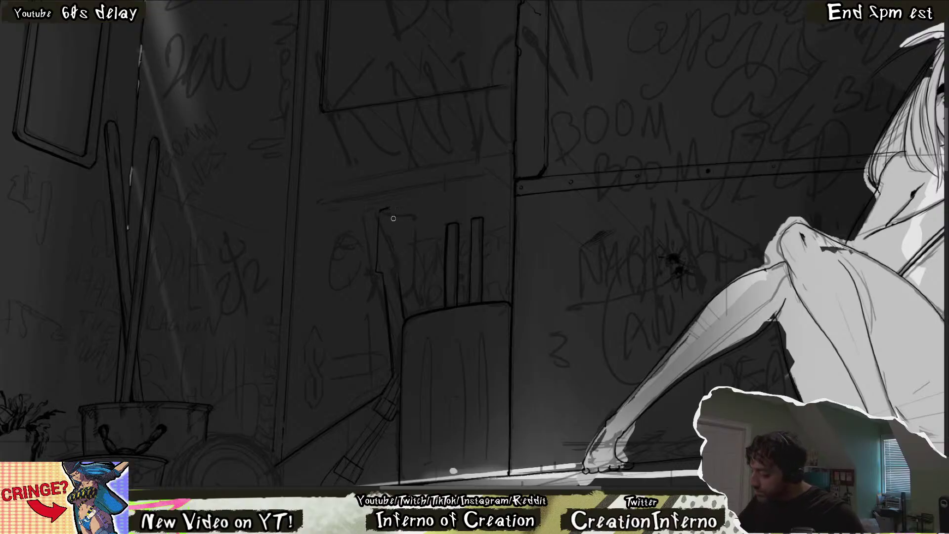
drag(391, 208, 401, 281)
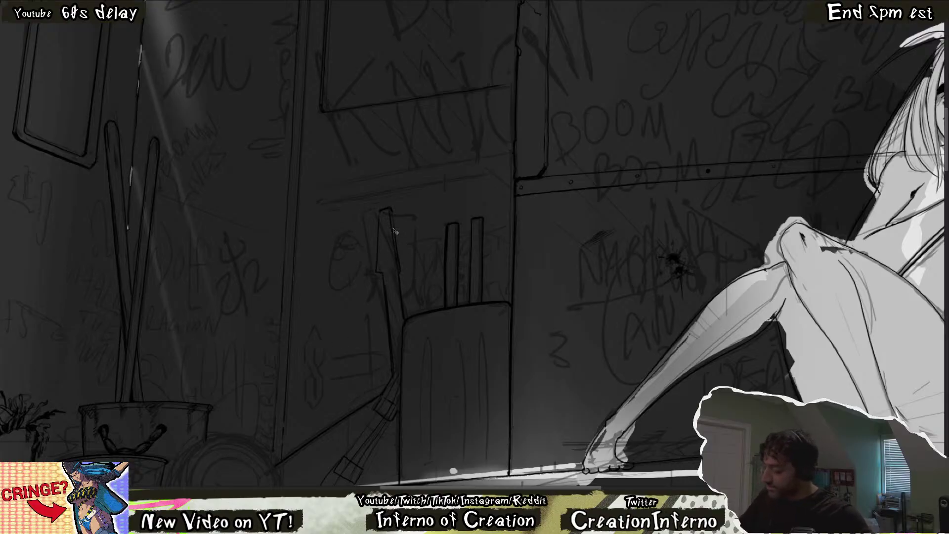
drag(389, 212, 395, 252)
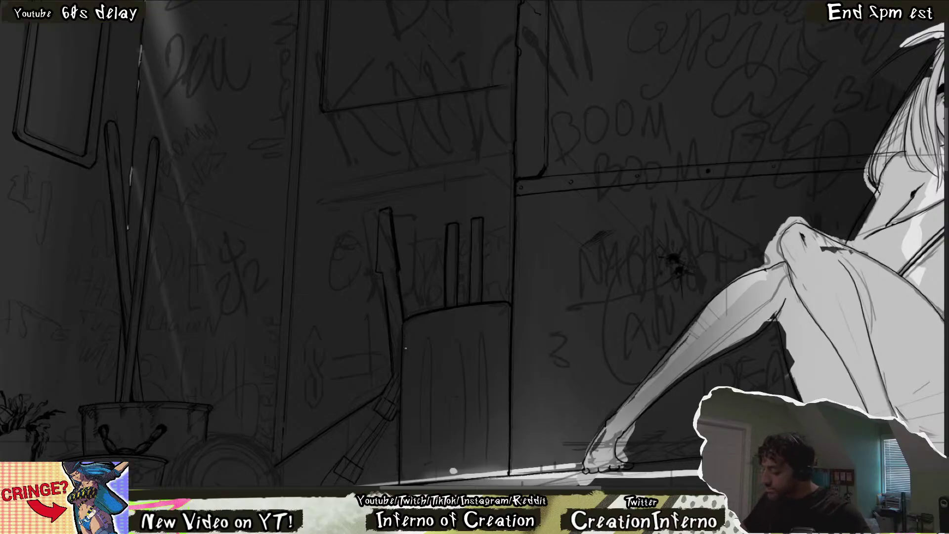
Thicken the rounded upper corners of the tall container and add small wear marks near the top of its front.
scroll(453, 471, down, 5)
scroll(449, 277, up, 6)
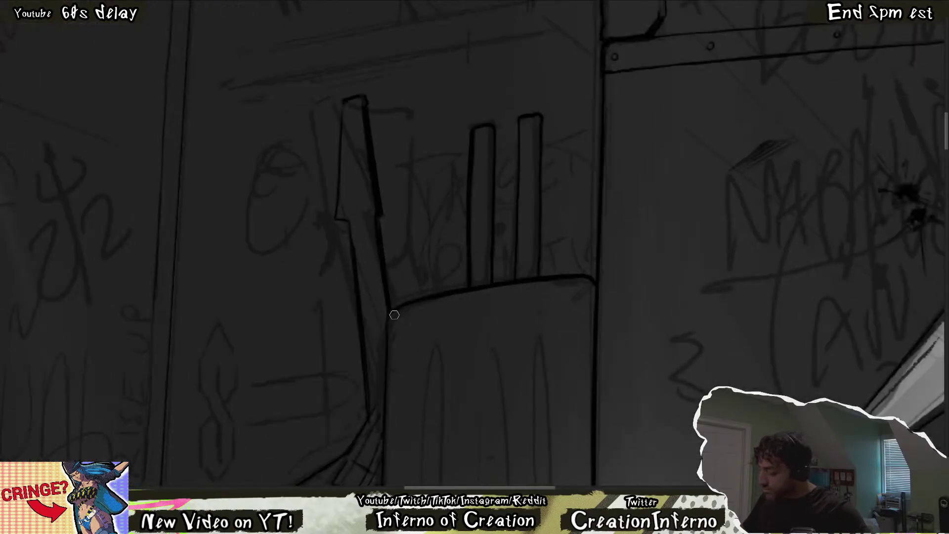
mouse_move(401, 305)
mouse_down()
mouse_move(394, 322)
mouse_move(386, 317)
mouse_up()
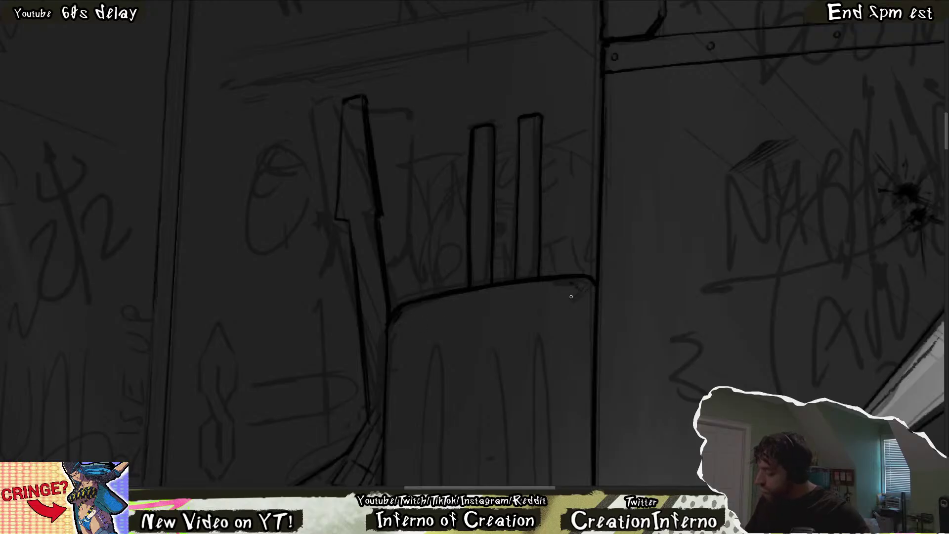
drag(511, 325, 527, 327)
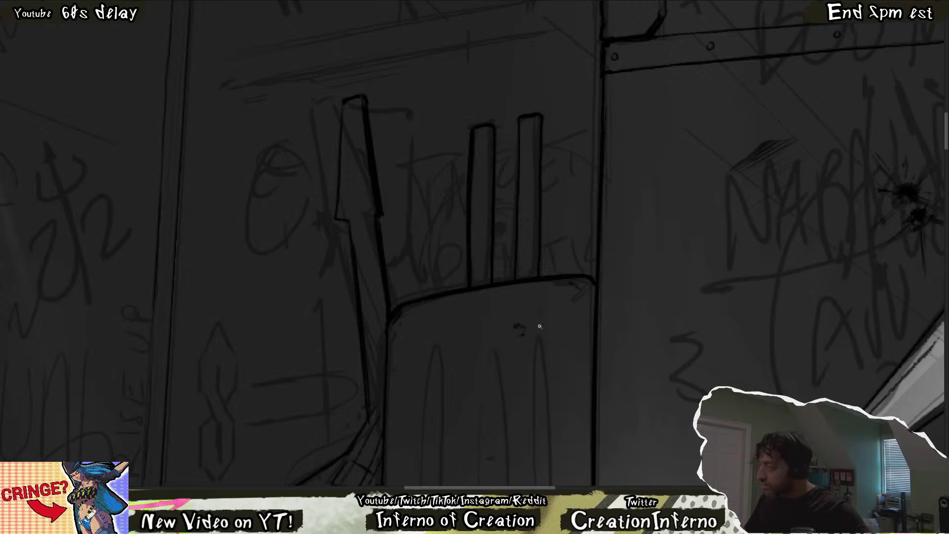
Rotate the canvas to ink the long narrow groove nearest the tall container's right edge, and restore the level view.
scroll(538, 328, down, 4)
drag(555, 311, 491, 313)
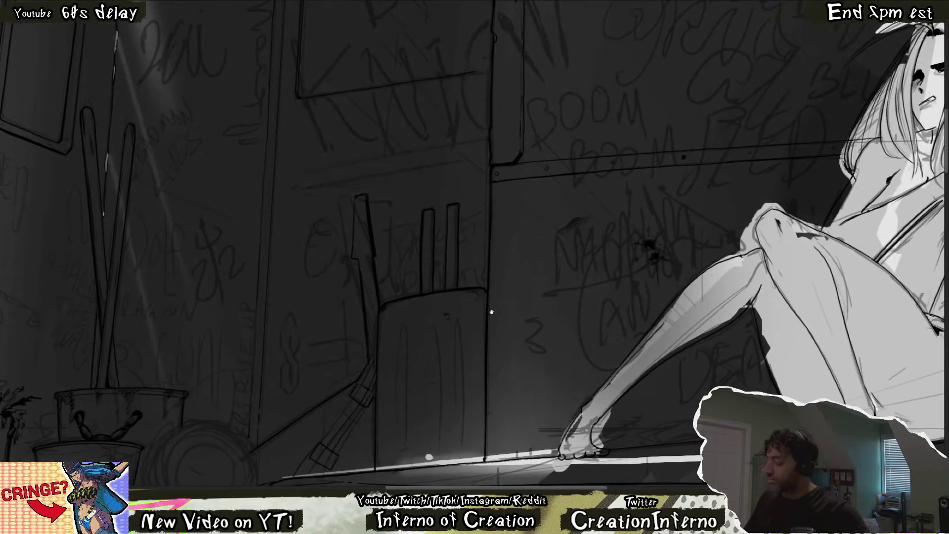
scroll(491, 313, up, 10)
scroll(466, 303, down, 10)
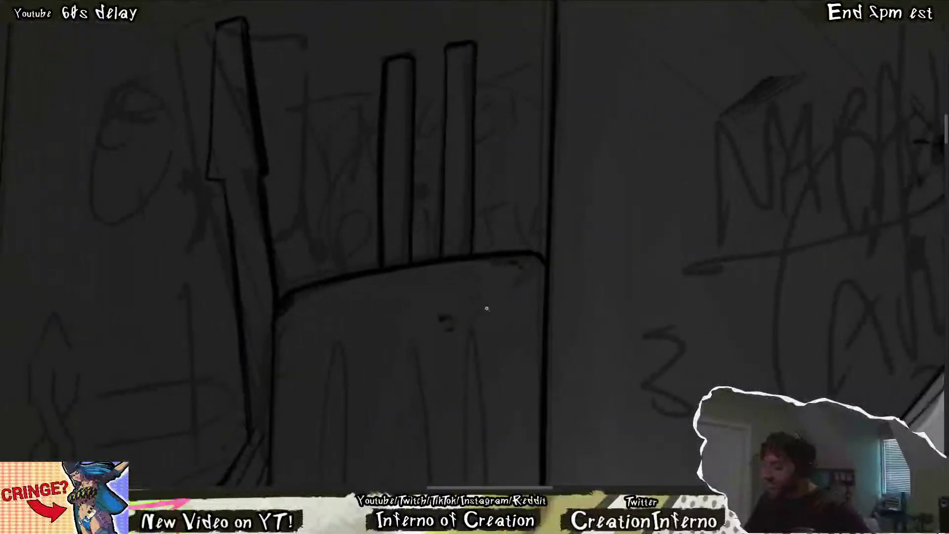
mouse_move(500, 346)
mouse_down()
mouse_move(463, 300)
mouse_move(462, 239)
mouse_move(439, 272)
mouse_up()
scroll(462, 301, down, 4)
scroll(376, 289, up, 3)
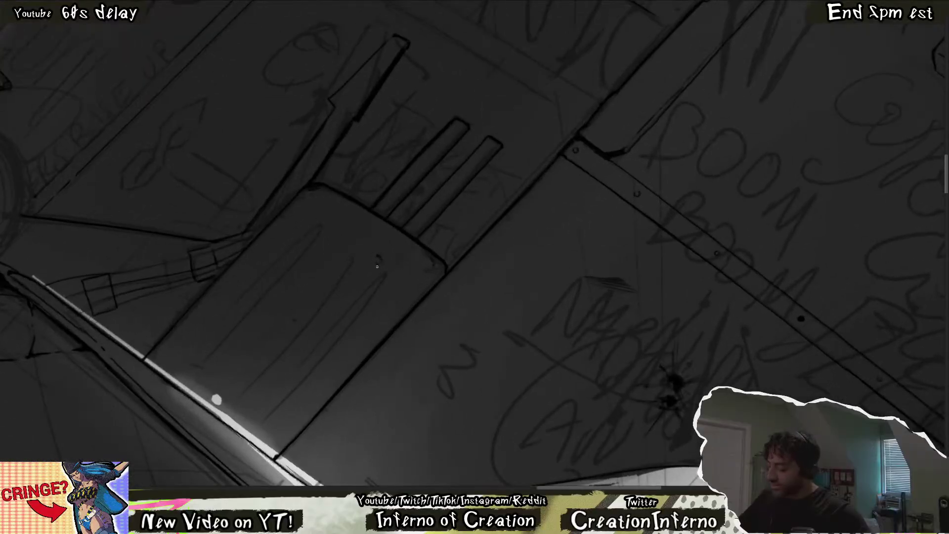
mouse_move(379, 278)
mouse_down()
mouse_move(256, 411)
mouse_move(378, 279)
mouse_up()
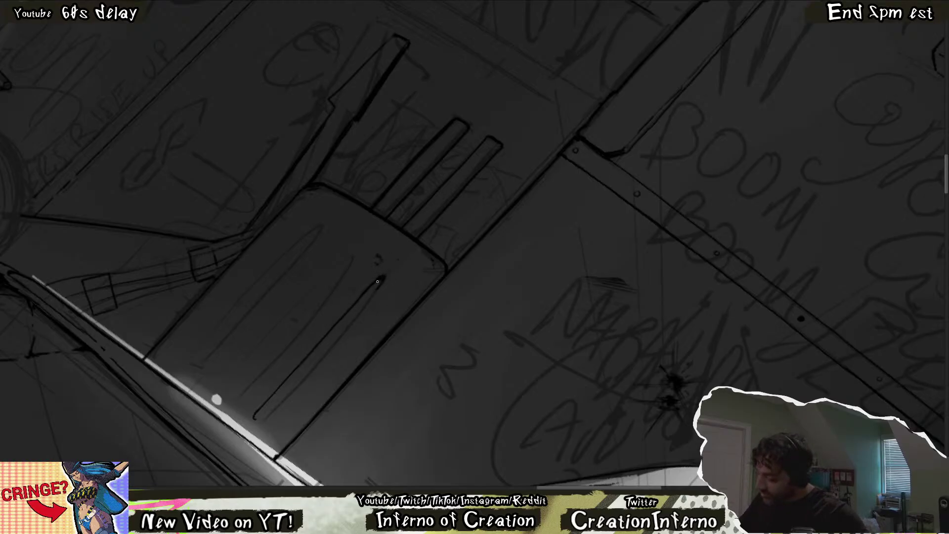
key(ctrl+@)
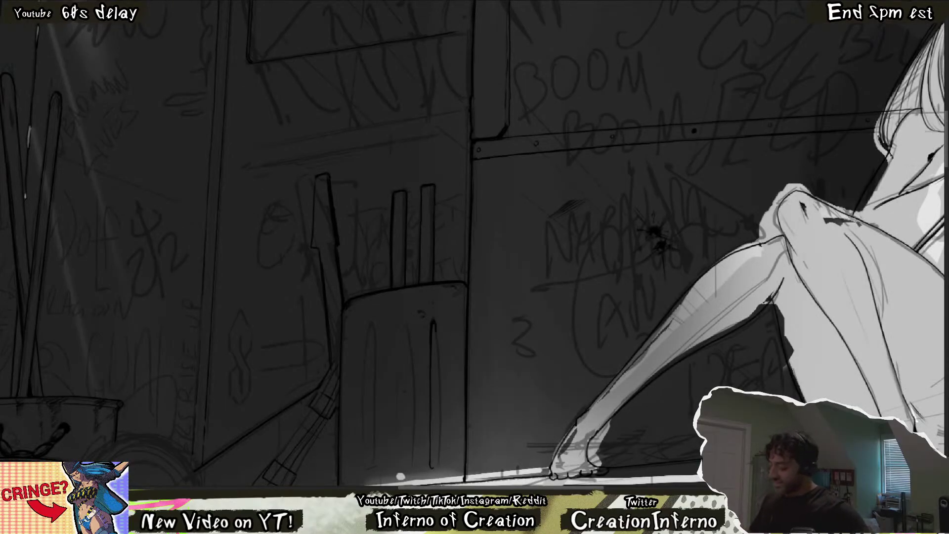
Ink a small notched detail on the left edge of the slanted tool's upper section.
scroll(474, 247, up, 1)
drag(331, 250, 351, 287)
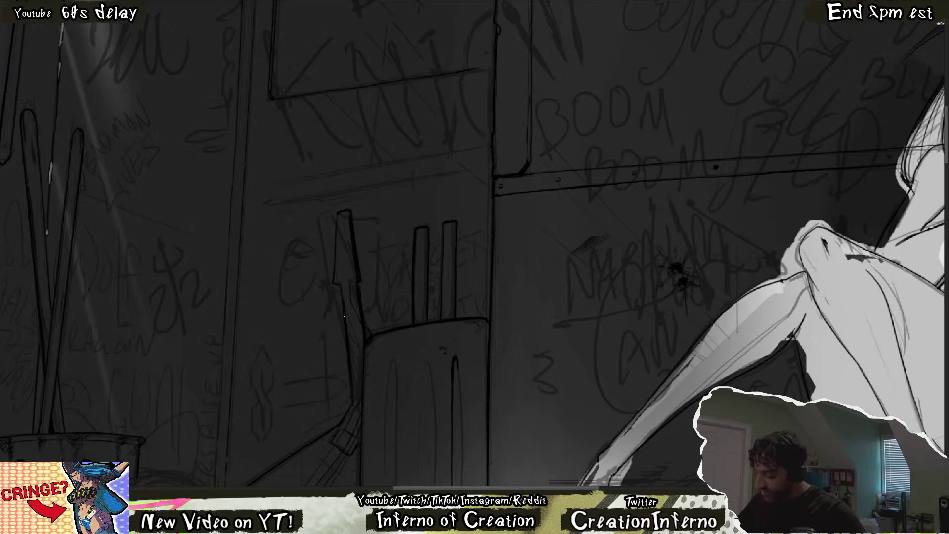
mouse_move(338, 255)
mouse_down()
mouse_move(325, 257)
mouse_move(349, 278)
mouse_move(340, 258)
mouse_up()
key(ctrl+z)
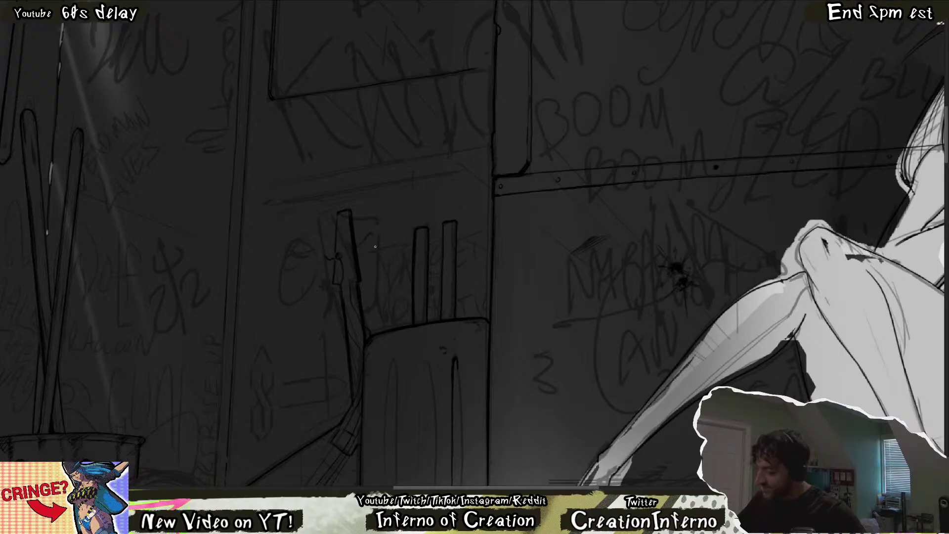
Ink diamond quilting lines and darken the stitched knots near the left end of the mattress's front face.
scroll(394, 269, down, 3)
drag(423, 270, 442, 190)
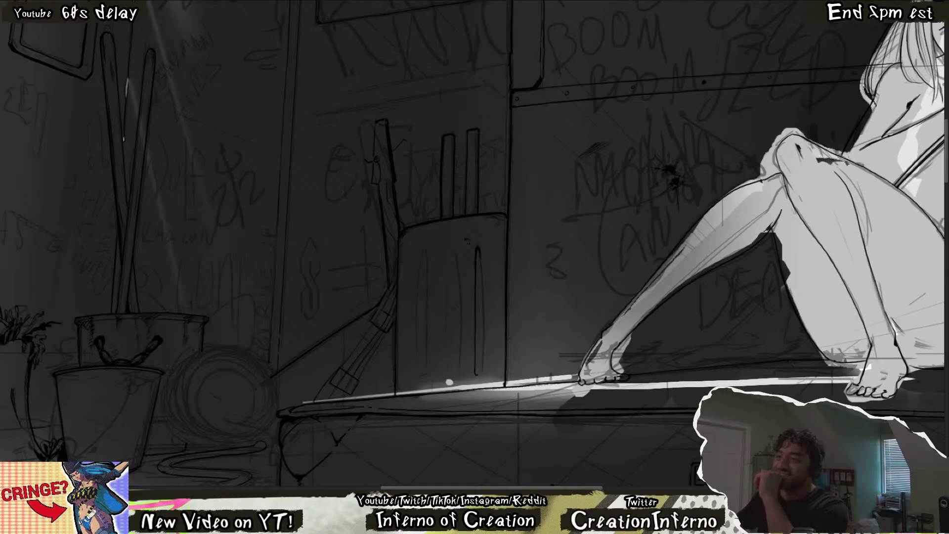
mouse_move(338, 448)
mouse_down()
mouse_move(375, 507)
mouse_move(332, 445)
mouse_move(317, 380)
mouse_up()
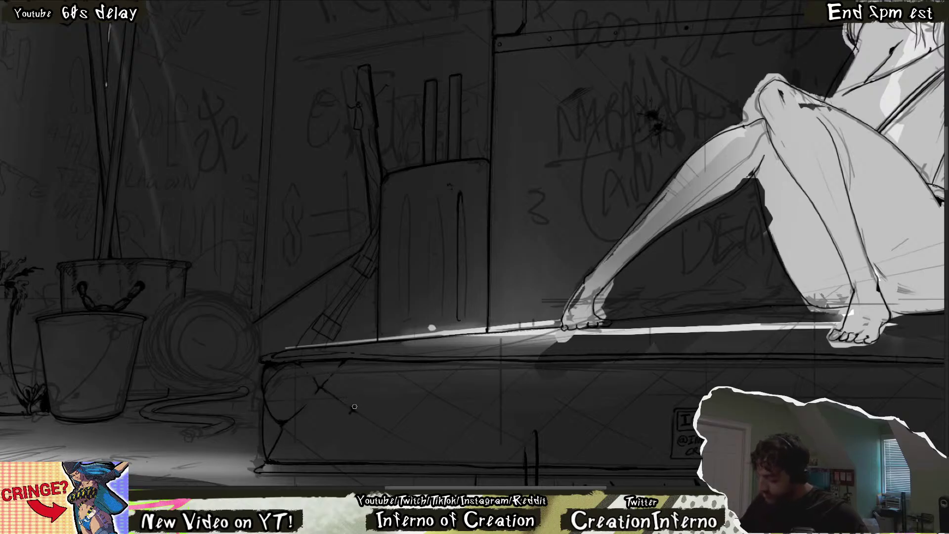
drag(353, 408, 379, 387)
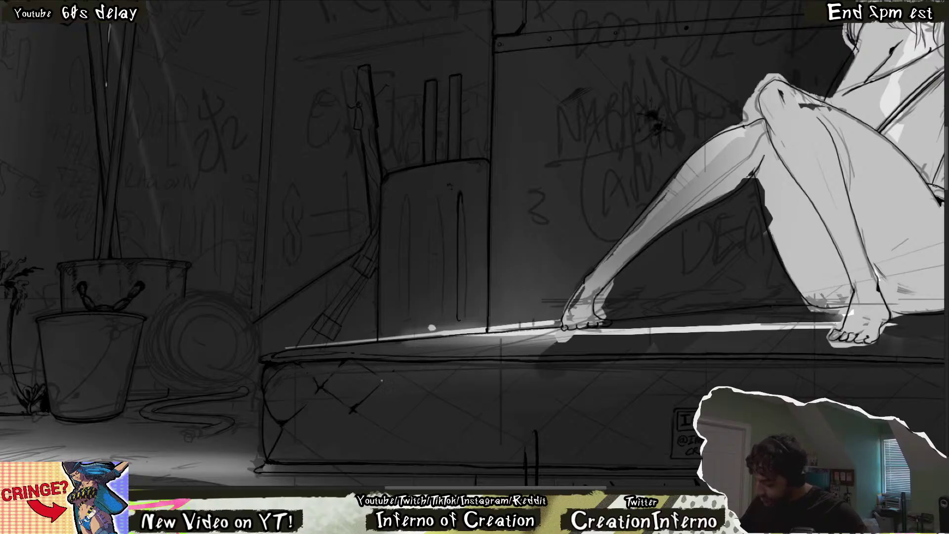
drag(354, 364, 384, 383)
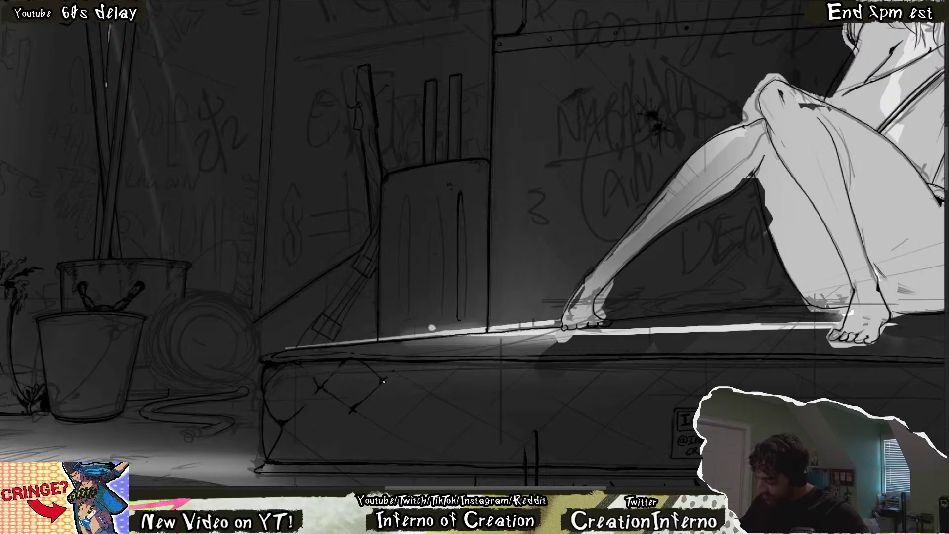
drag(390, 380, 415, 398)
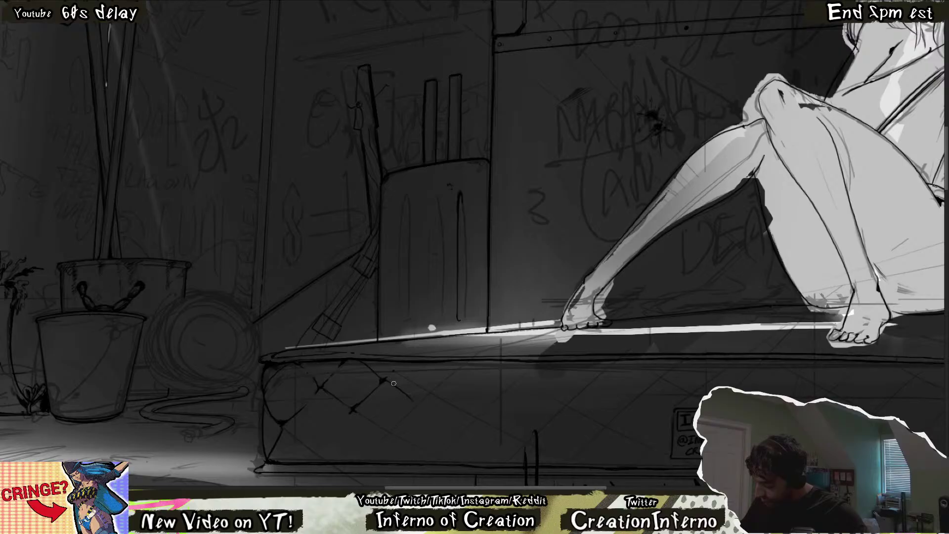
drag(385, 380, 381, 386)
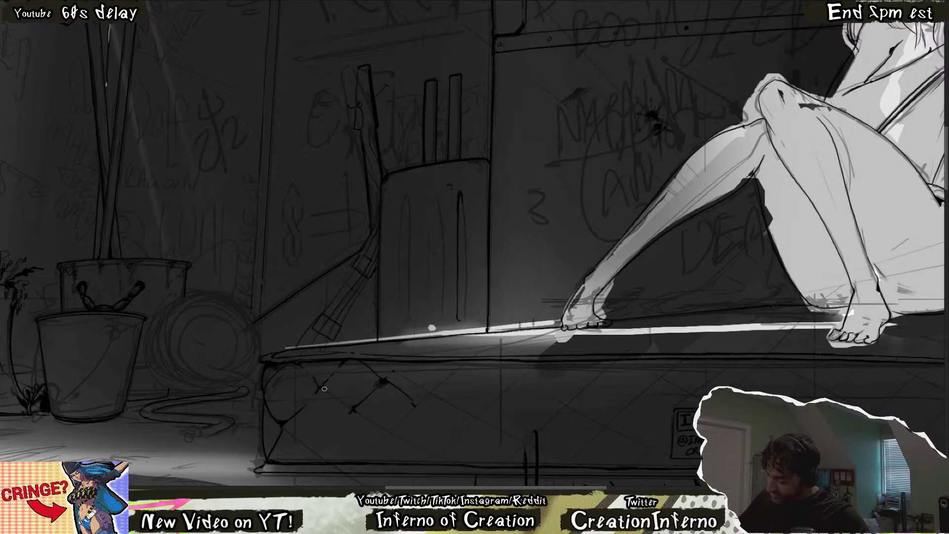
drag(321, 389, 349, 410)
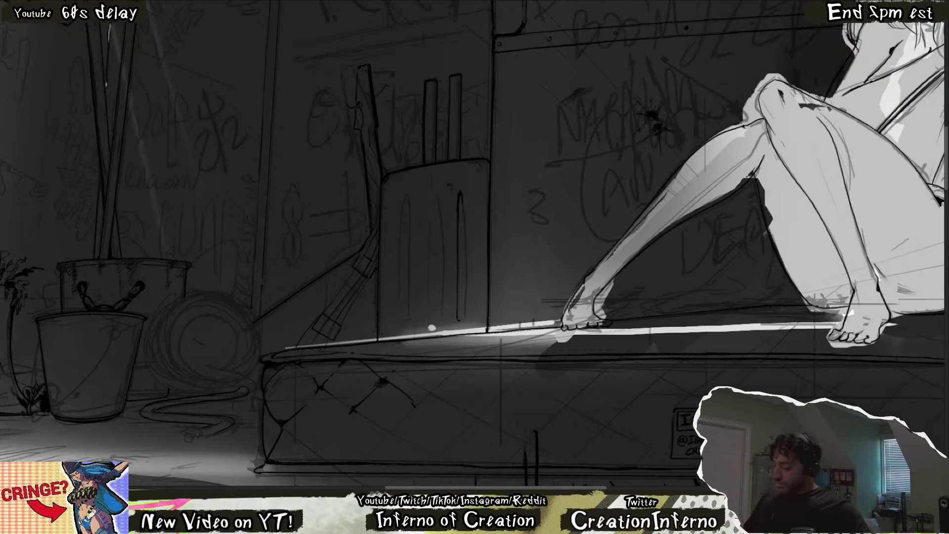
Ink the short flat ledge emerging from behind the front bucket, with a small upright end beside the hose.
mouse_move(448, 388)
mouse_down()
mouse_move(408, 372)
mouse_move(420, 366)
mouse_move(449, 396)
mouse_up()
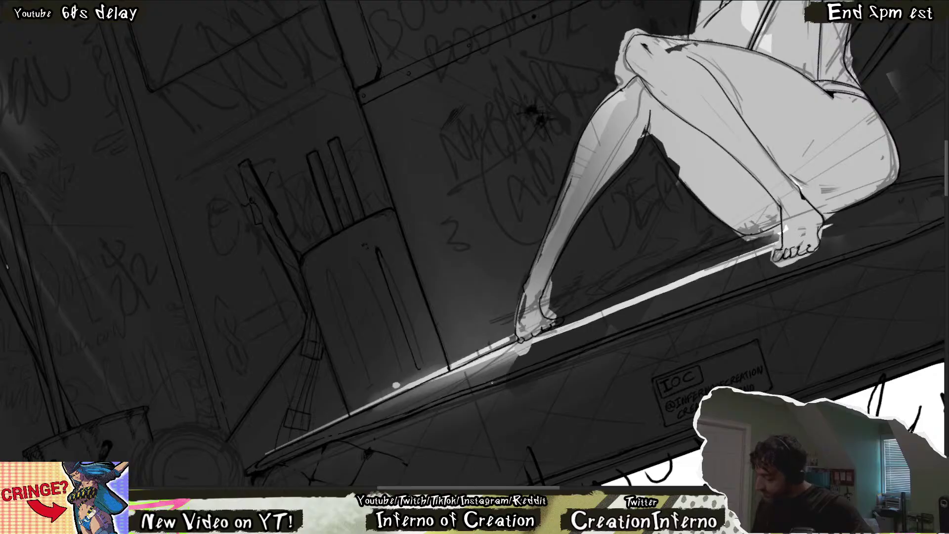
key(Escape)
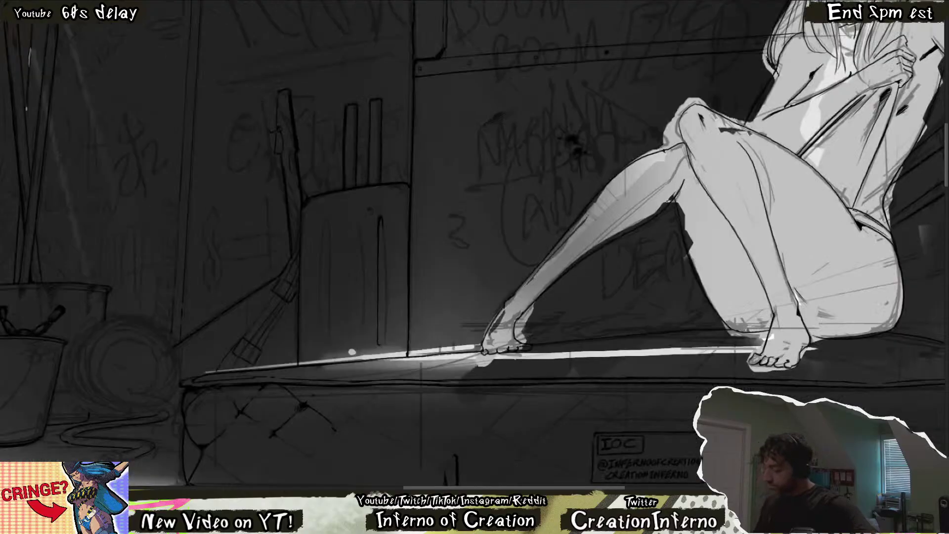
scroll(500, 322, down, 3)
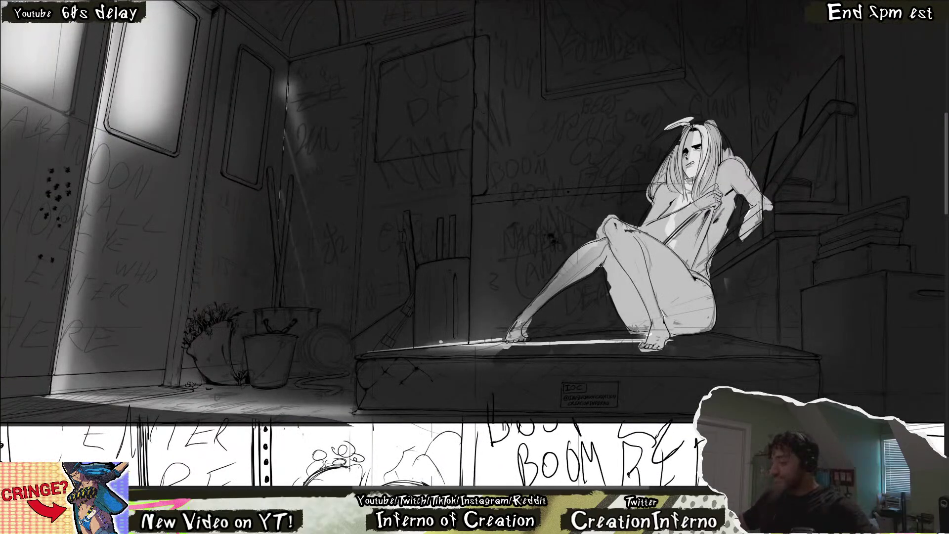
scroll(547, 309, up, 1)
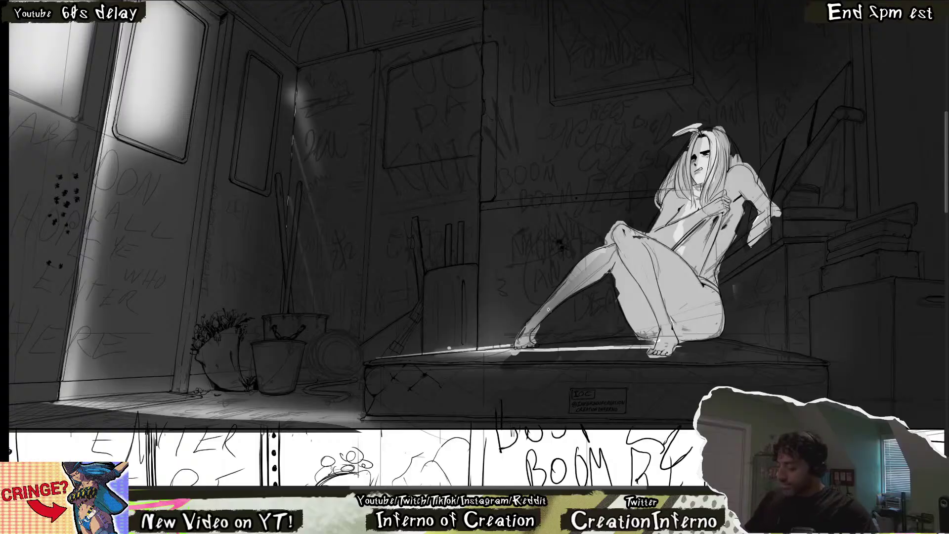
scroll(297, 373, up, 5)
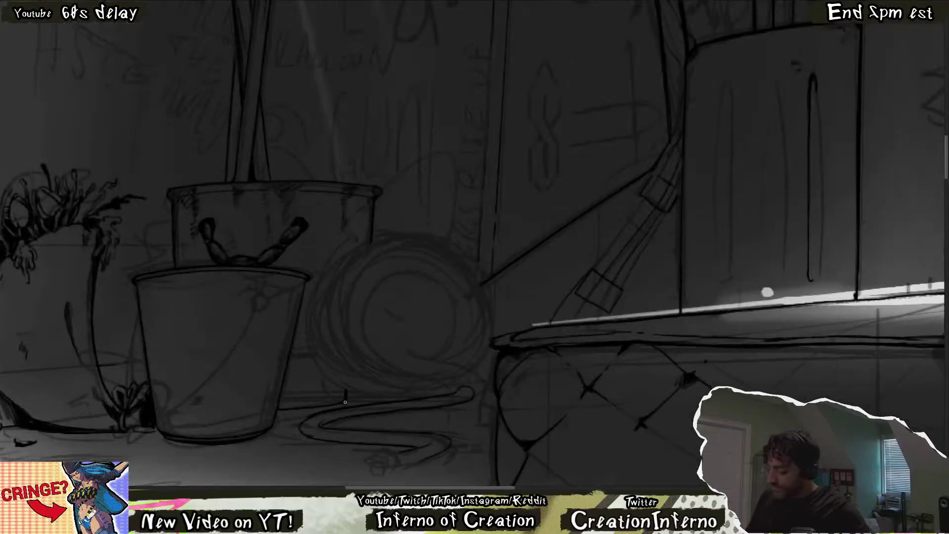
drag(347, 390, 388, 401)
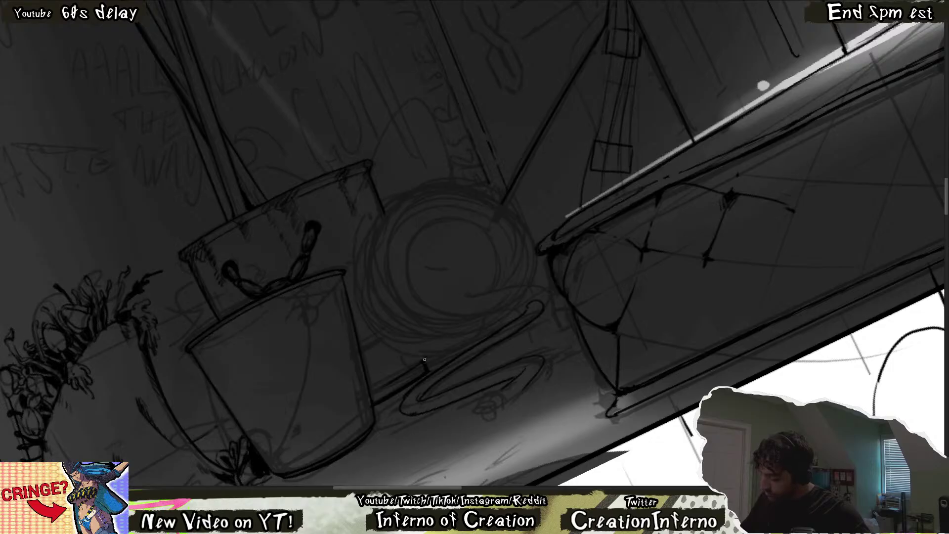
key(5)
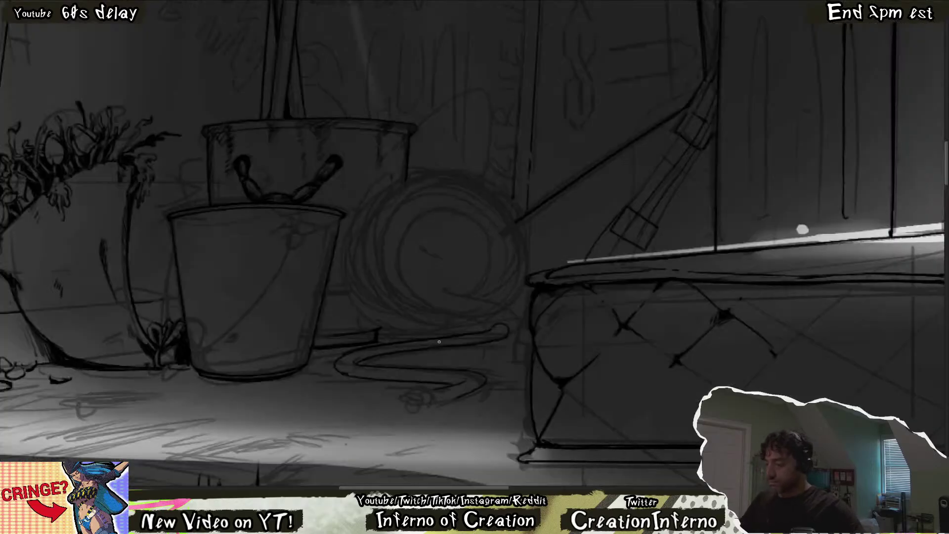
Ink the diagonal quilting line joining the mattress's lower-left knot to the upper knot beside it.
scroll(439, 341, down, 3)
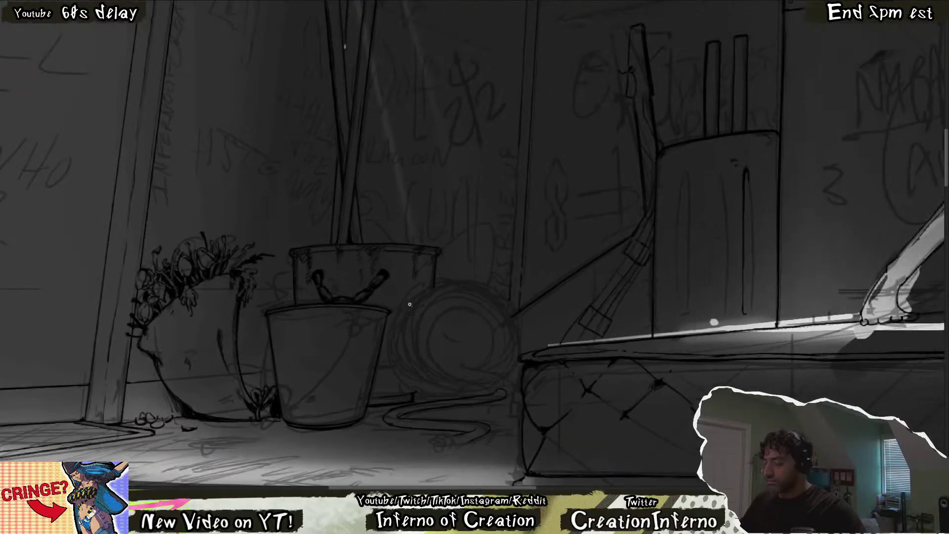
scroll(407, 305, down, 2)
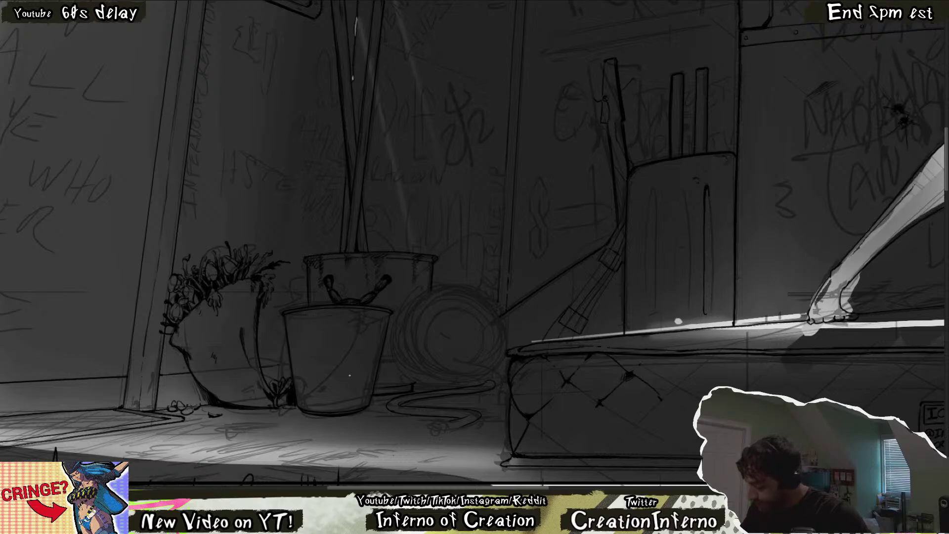
key(ctrl+0)
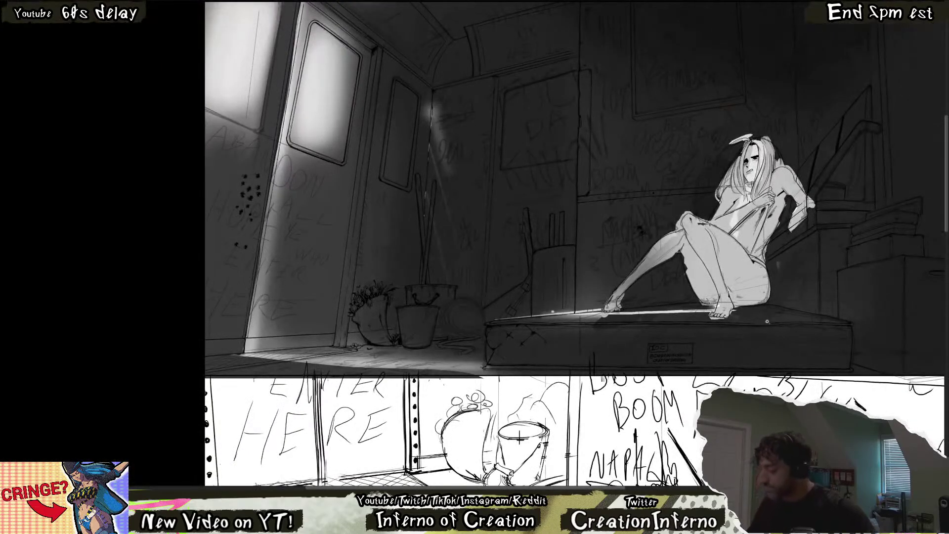
scroll(785, 311, up, 1)
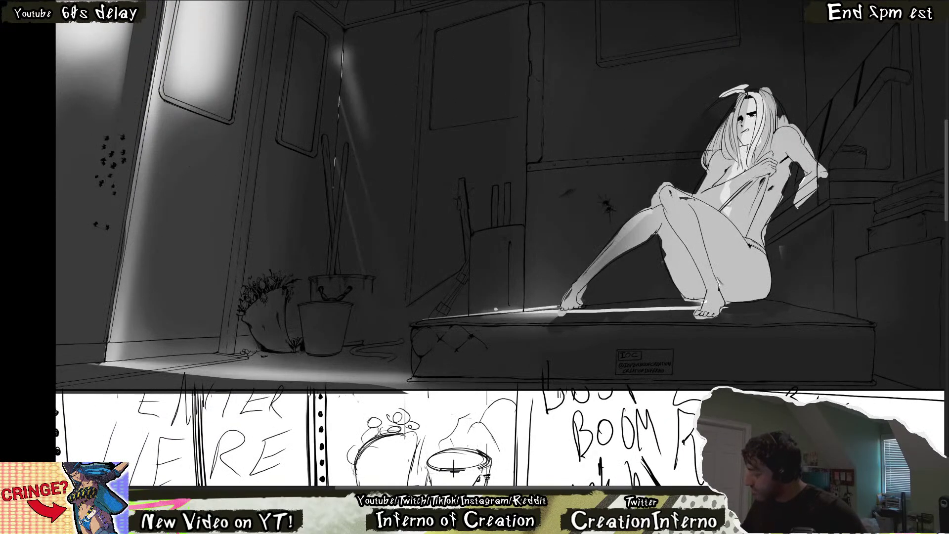
drag(880, 291, 836, 308)
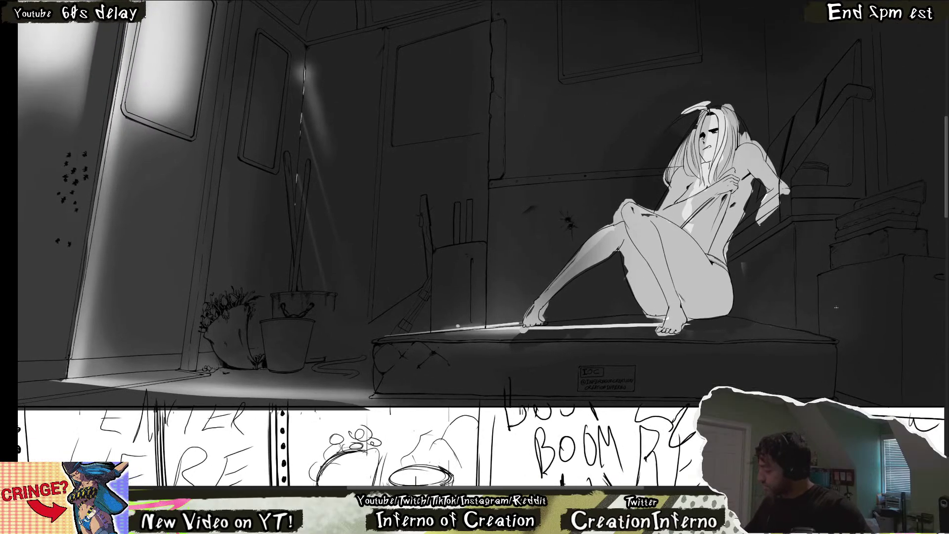
scroll(423, 369, up, 3)
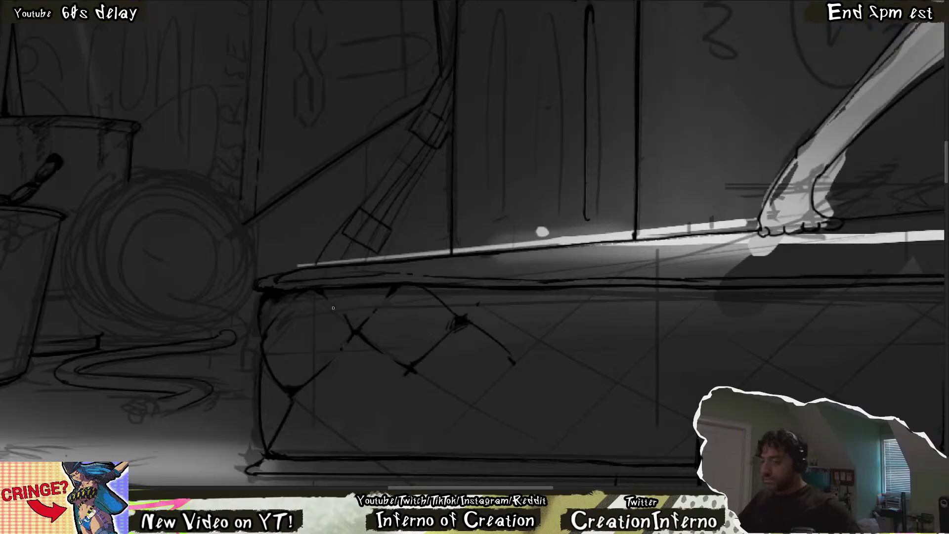
drag(416, 323, 409, 321)
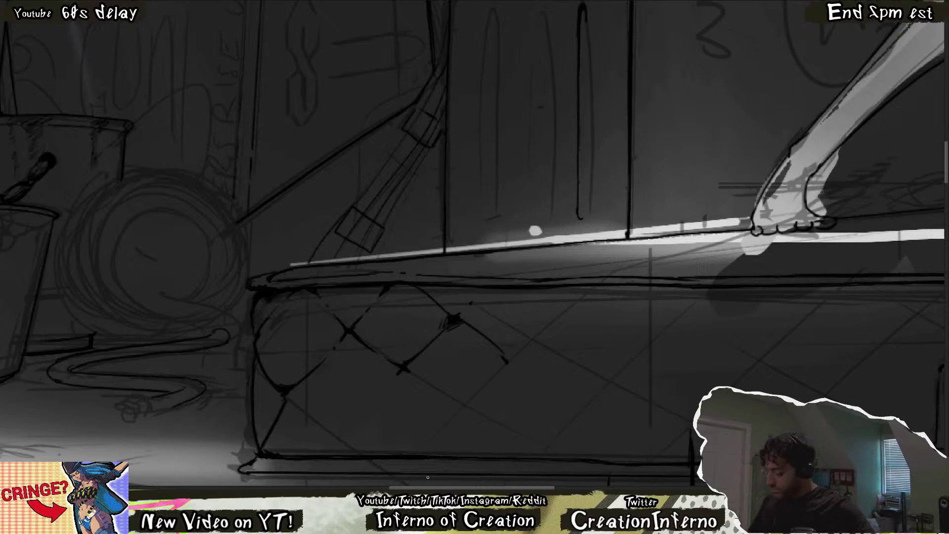
drag(348, 329, 324, 358)
key(ctrl+z)
key(ctrl+z)
key(ctrl+y)
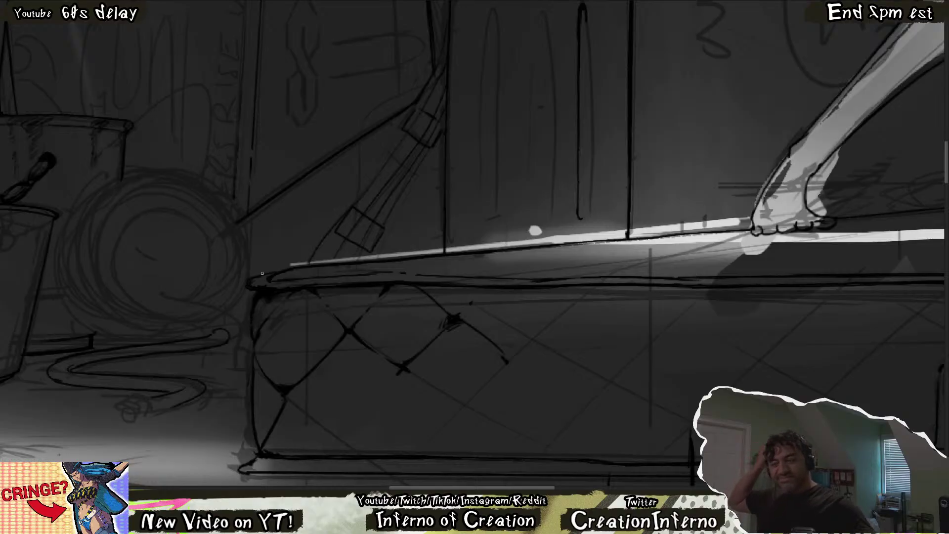
Try inking two diagonal quilting lines from the left knots so that they meet near the mattress's bottom edge.
scroll(432, 356, right, 1)
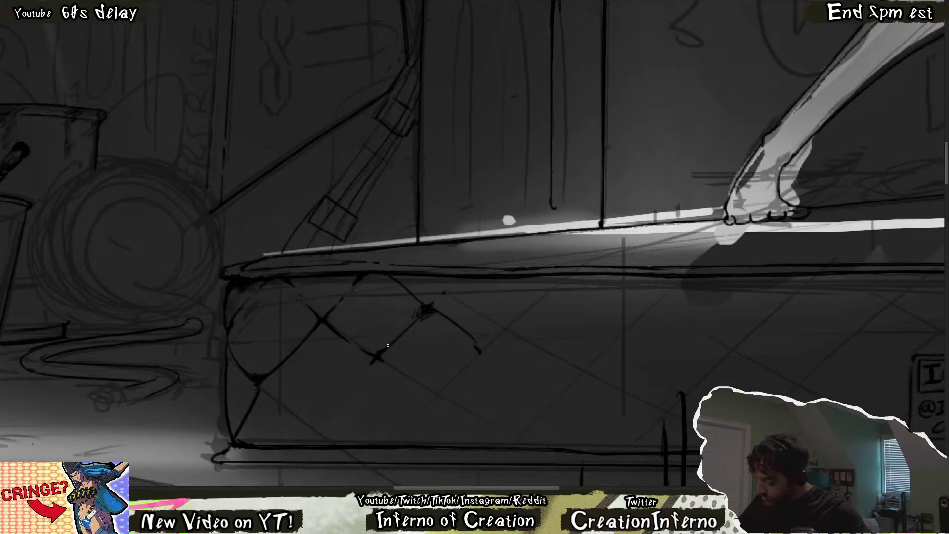
drag(375, 367, 324, 428)
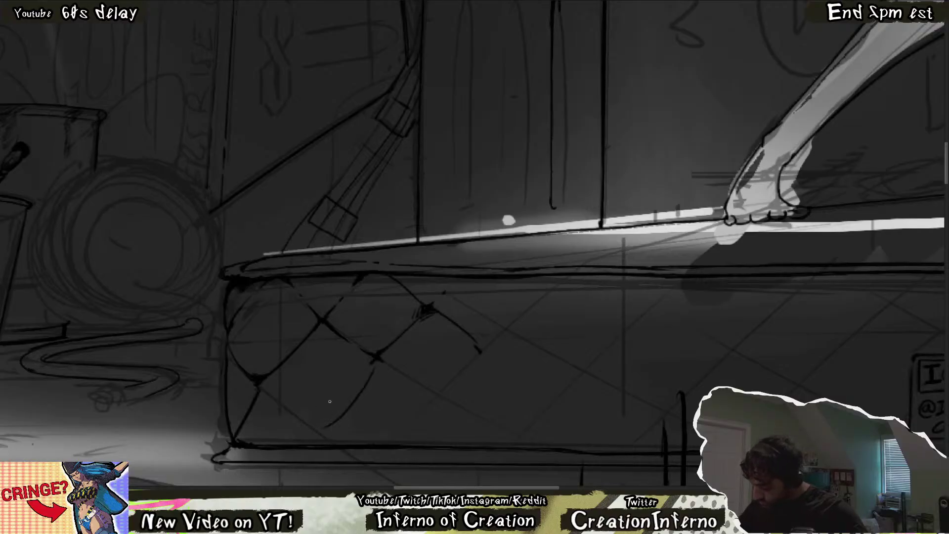
key(ctrl+z)
mouse_move(261, 381)
mouse_down()
mouse_move(294, 415)
mouse_move(329, 421)
mouse_move(374, 368)
mouse_move(315, 428)
mouse_up()
key(ctrl+z)
key(ctrl+z)
drag(374, 367, 315, 428)
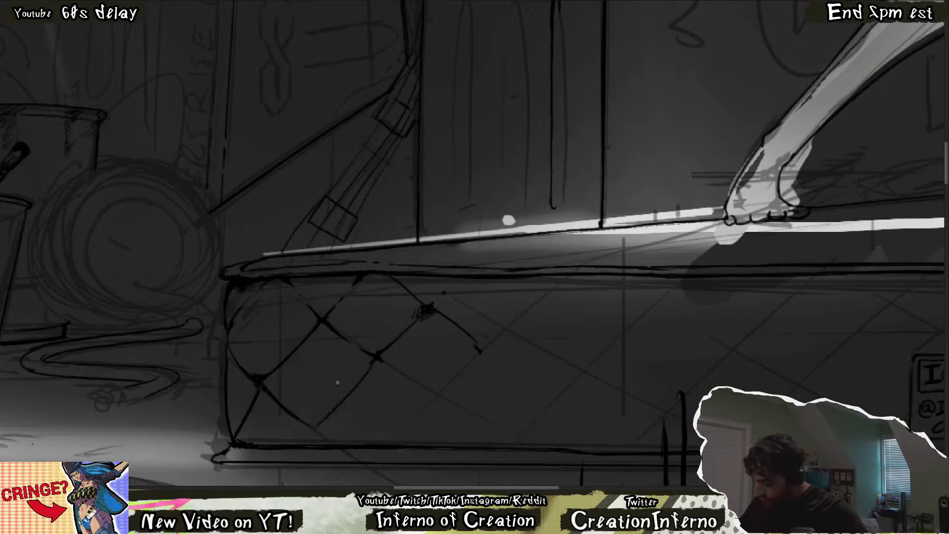
Replace the quilting line running down and right from the rightmost knot with a thinner curved stroke.
scroll(564, 284, down, 3)
scroll(564, 284, up, 2)
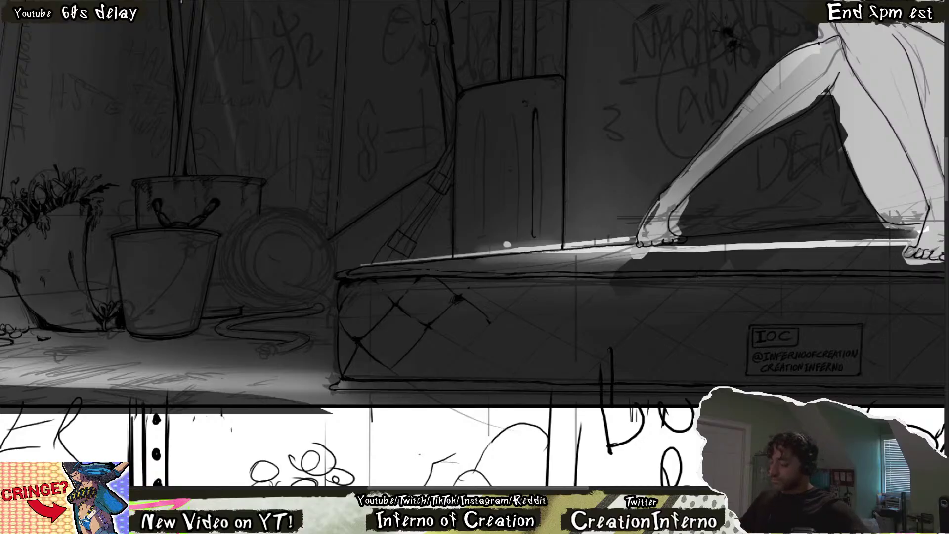
scroll(429, 293, up, 2)
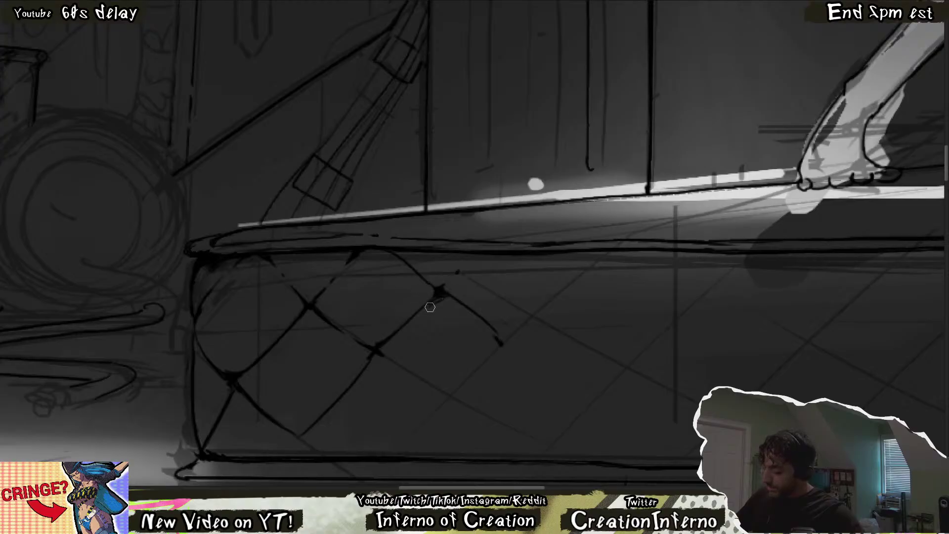
key(ctrl+z)
key(ctrl+y)
key(ctrl+z)
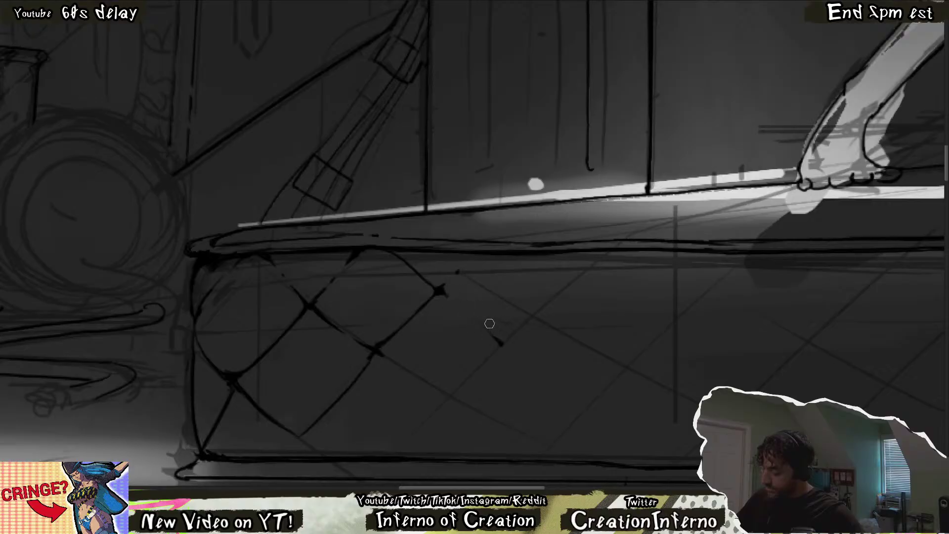
key(ctrl+z)
drag(438, 291, 500, 346)
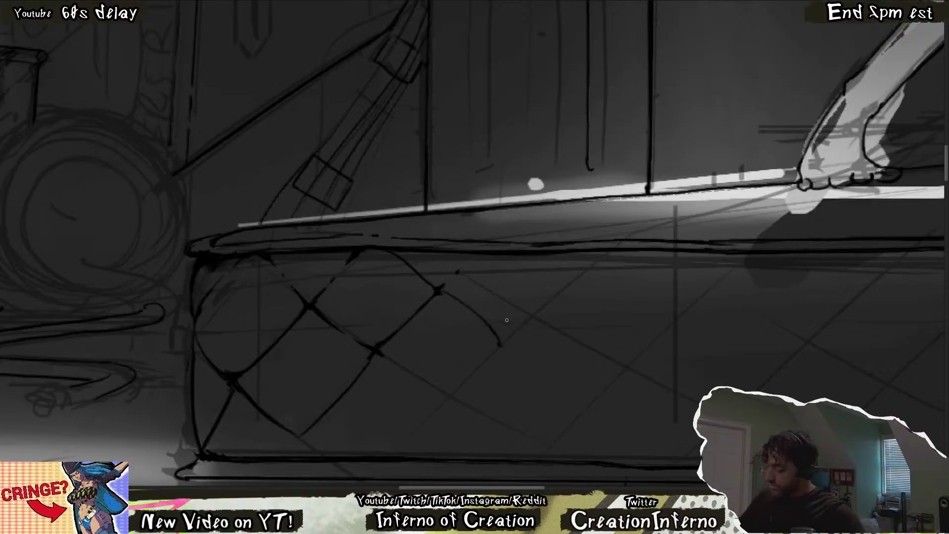
Erase the lower diagonal quilting lines and the lower-left knot on the mattress's front face.
scroll(506, 320, down, 2)
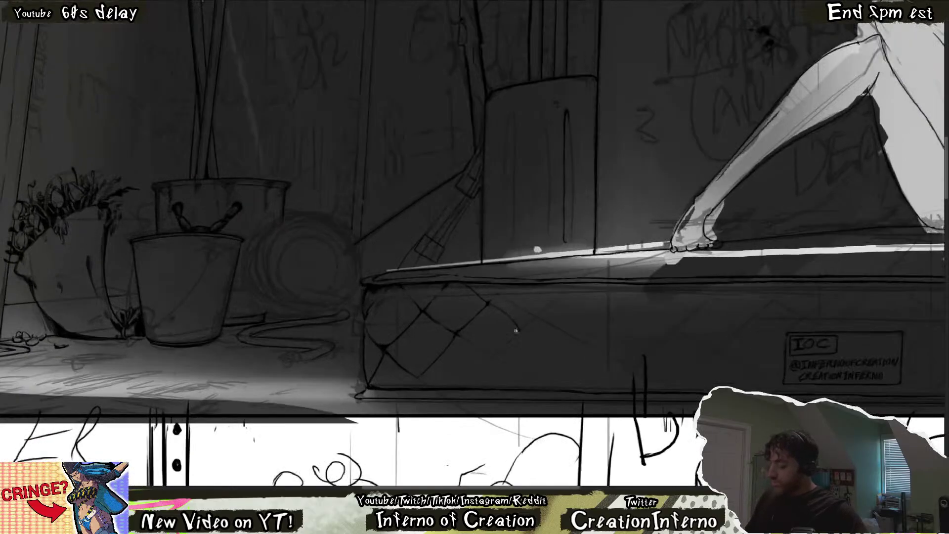
scroll(523, 328, up, 2)
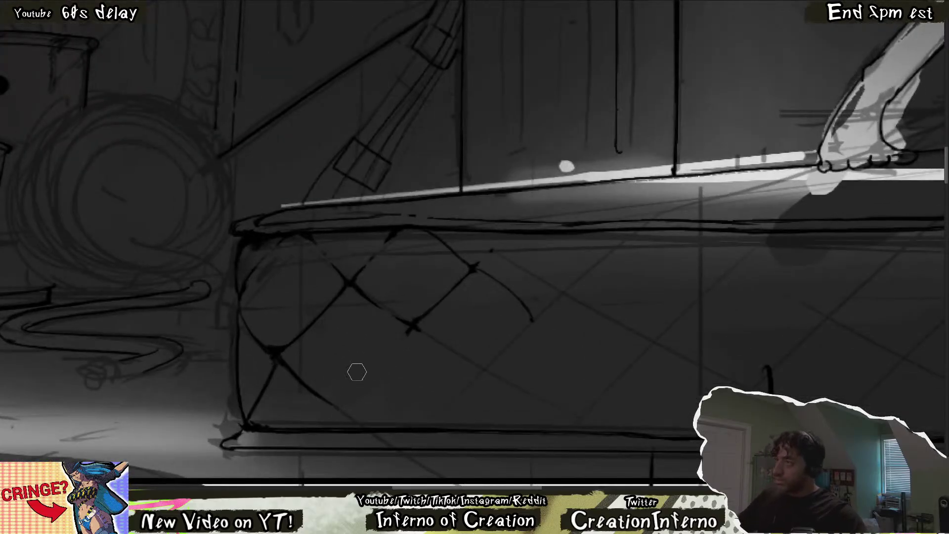
mouse_move(299, 373)
mouse_down()
mouse_move(328, 388)
mouse_move(282, 373)
mouse_move(275, 352)
mouse_up()
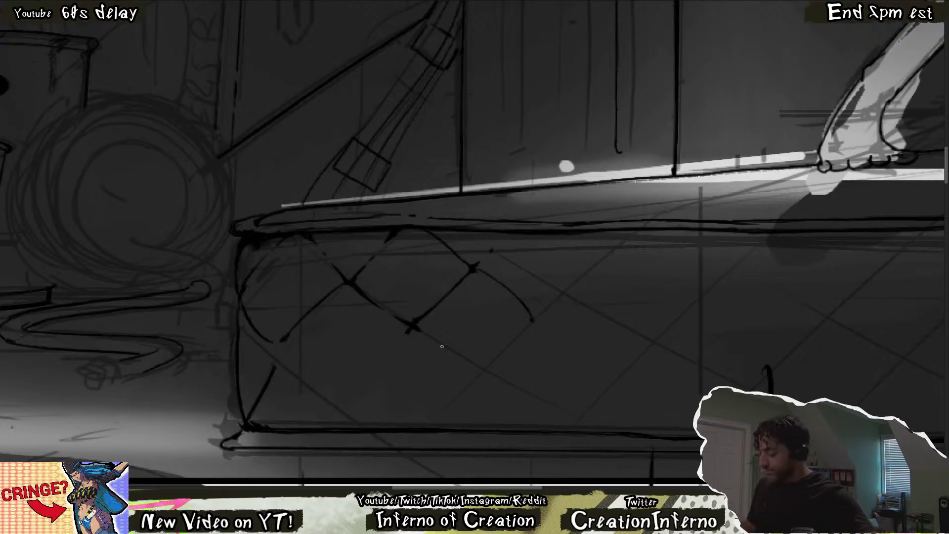
scroll(566, 342, down, 3)
scroll(566, 342, right, 5)
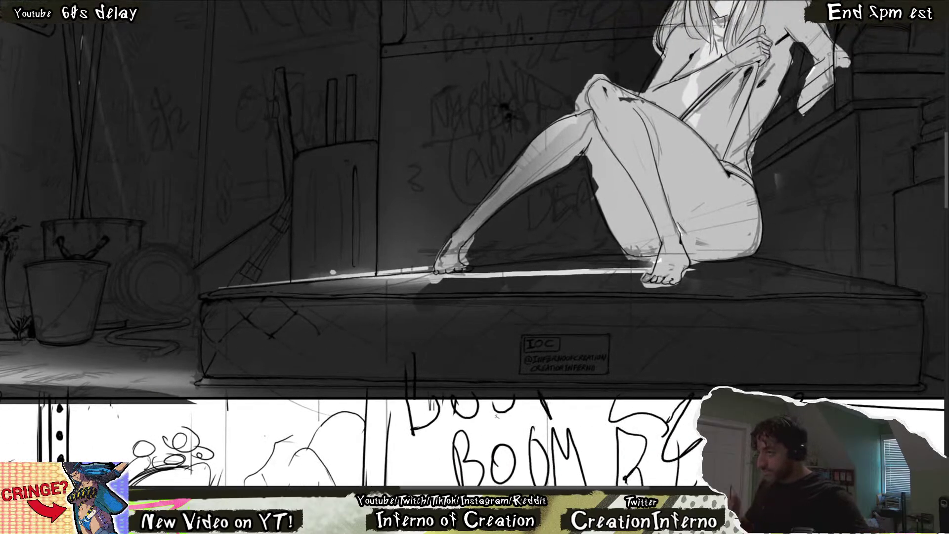
scroll(460, 279, up, 3)
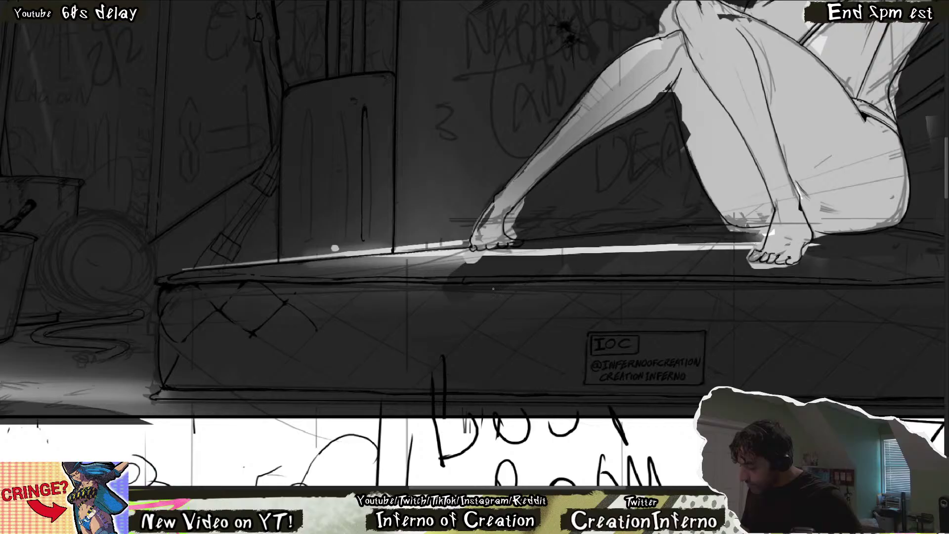
scroll(593, 375, down, 3)
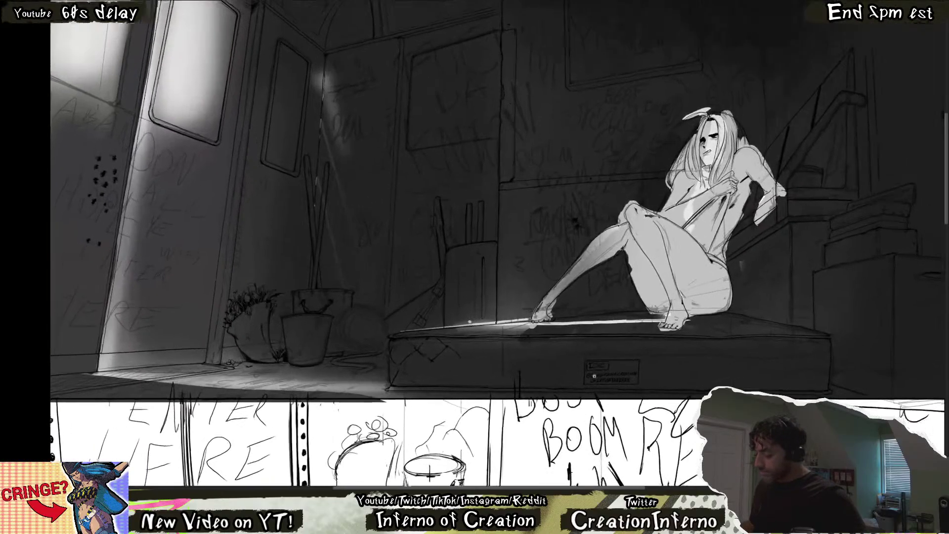
Ink the two lower diagonal quilting lines from the mattress's left knots so that they meet near the bottom edge.
drag(591, 373, 551, 343)
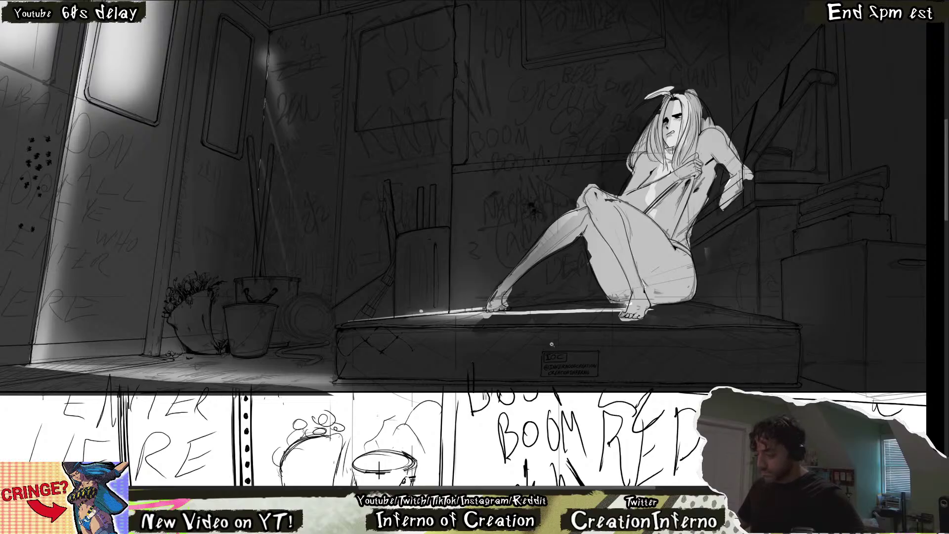
scroll(406, 346, up, 3)
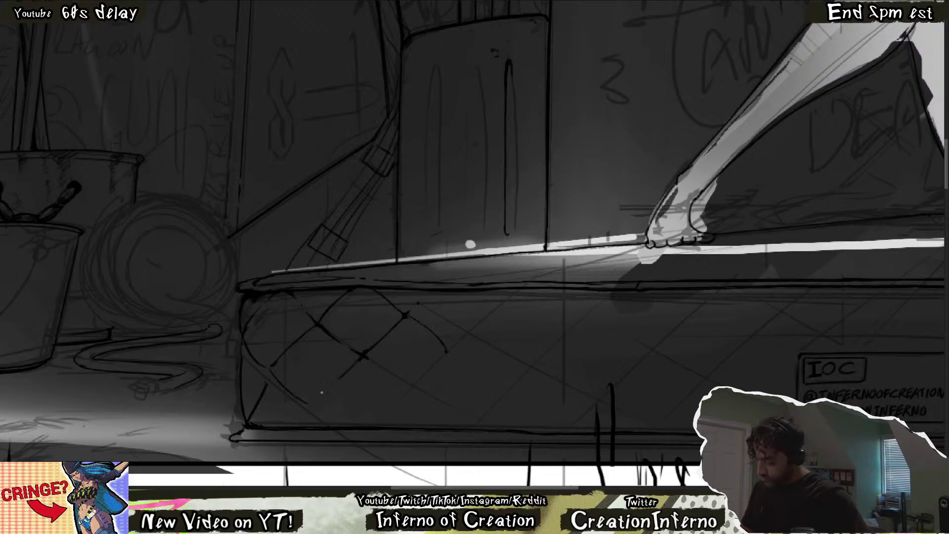
drag(311, 406, 366, 349)
key(ctrl+z)
key(ctrl+y)
key(ctrl+z)
key(ctrl+z)
drag(312, 405, 358, 363)
drag(272, 367, 311, 404)
key(ctrl+z)
key(ctrl+z)
key(ctrl+y)
key(ctrl+z)
Ink the short quilting line toward the mattress's lower-left corner and the one joining the top edge to the rightmost knot.
drag(271, 379, 247, 409)
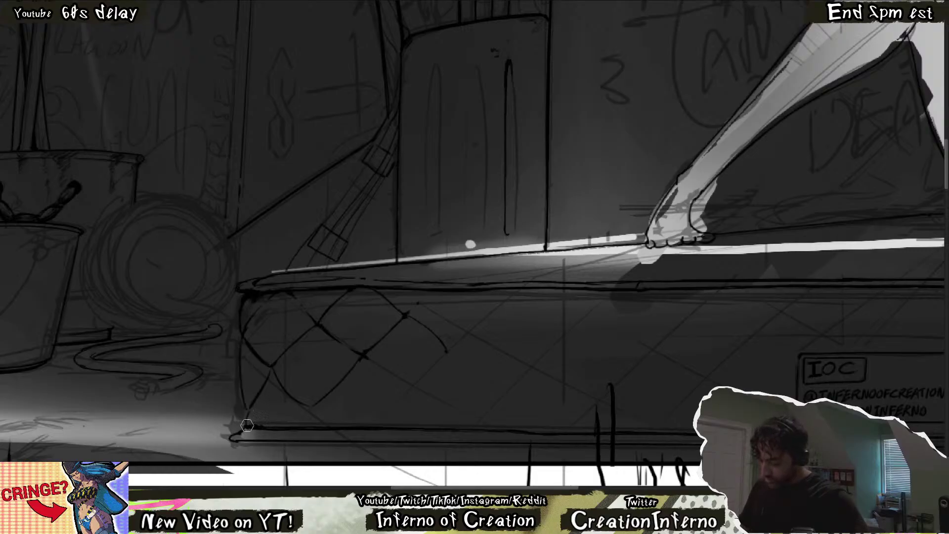
drag(246, 410, 246, 424)
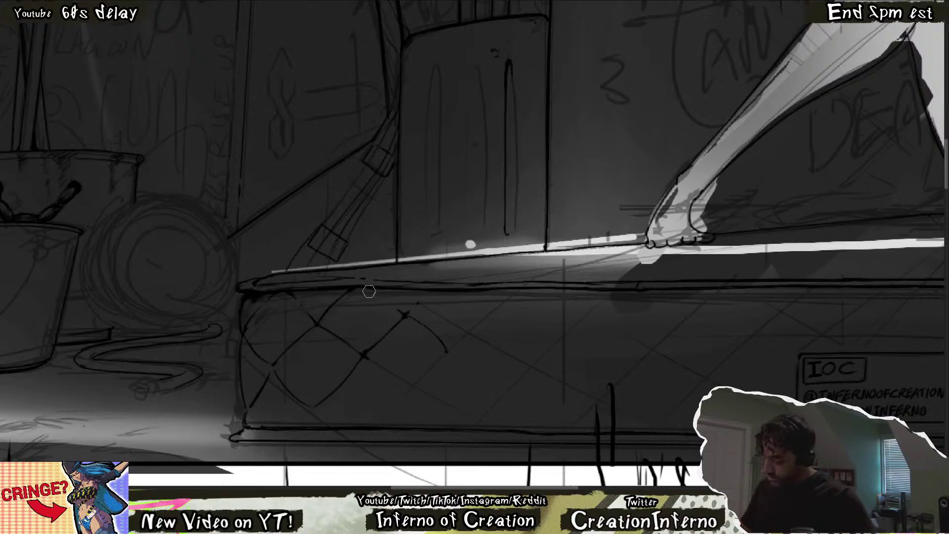
drag(374, 294, 396, 313)
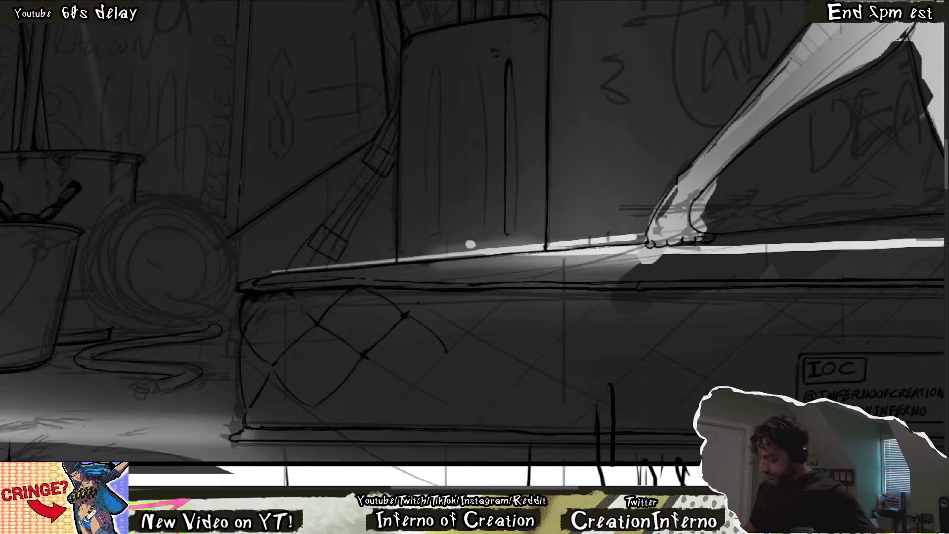
scroll(485, 357, down, 5)
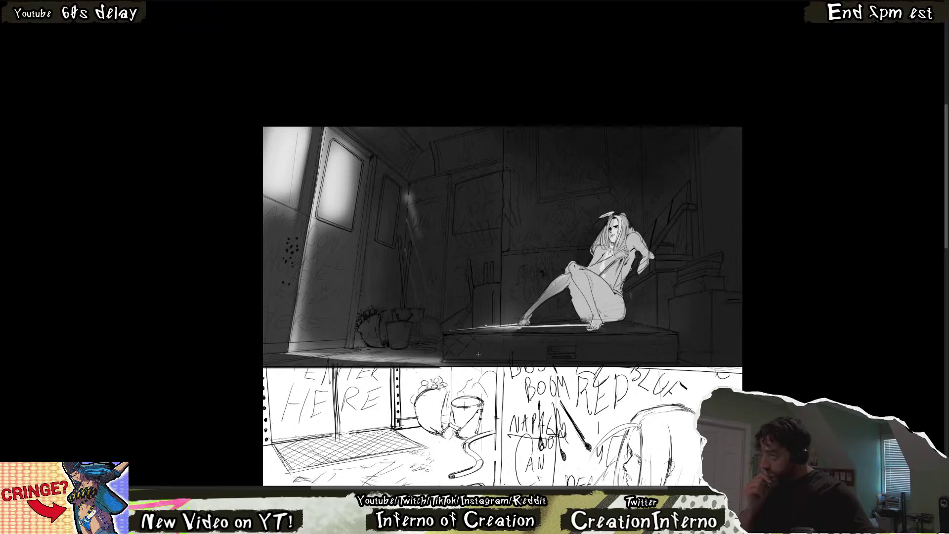
drag(478, 354, 372, 365)
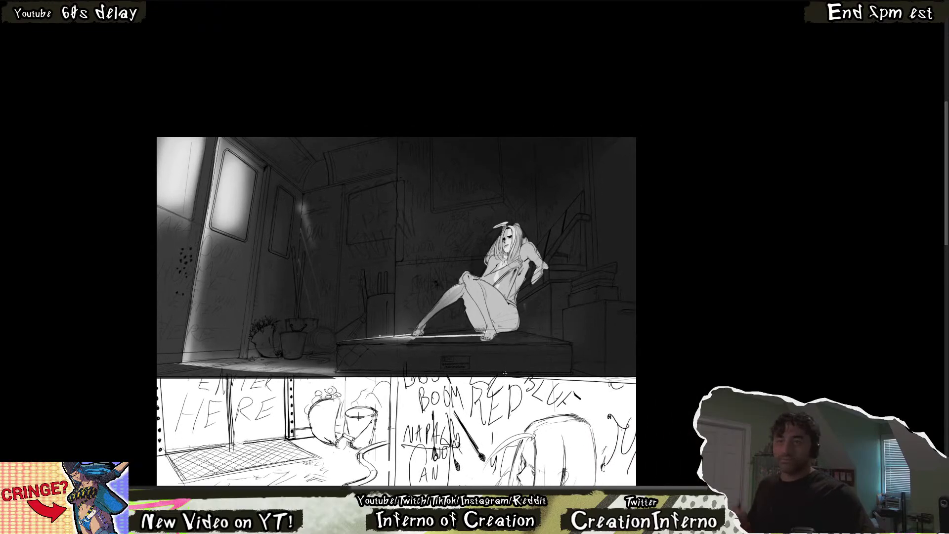
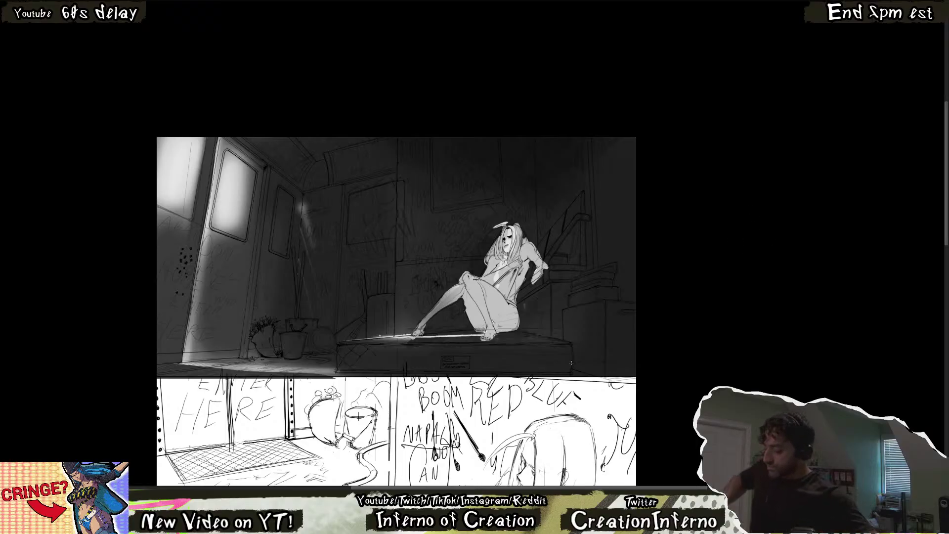
drag(289, 328, 336, 359)
scroll(363, 381, up, 3)
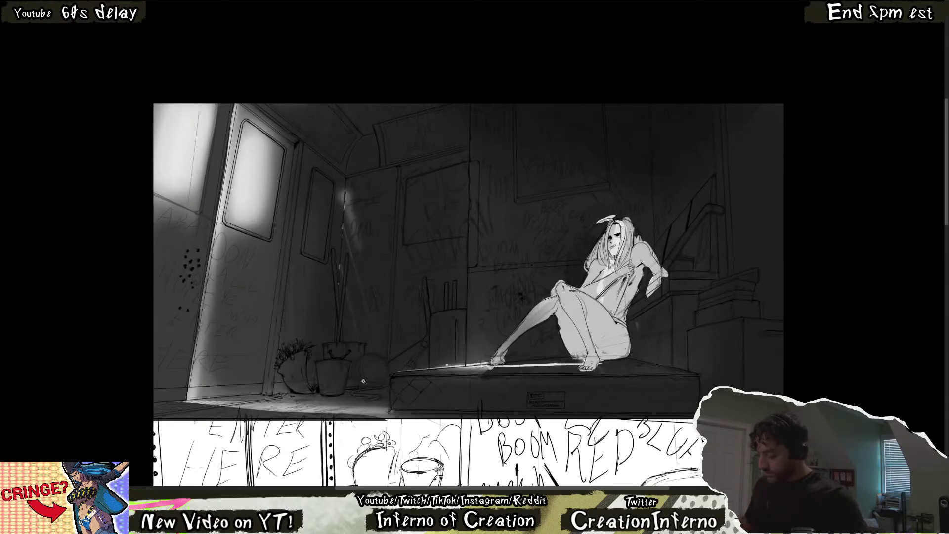
drag(715, 353, 654, 367)
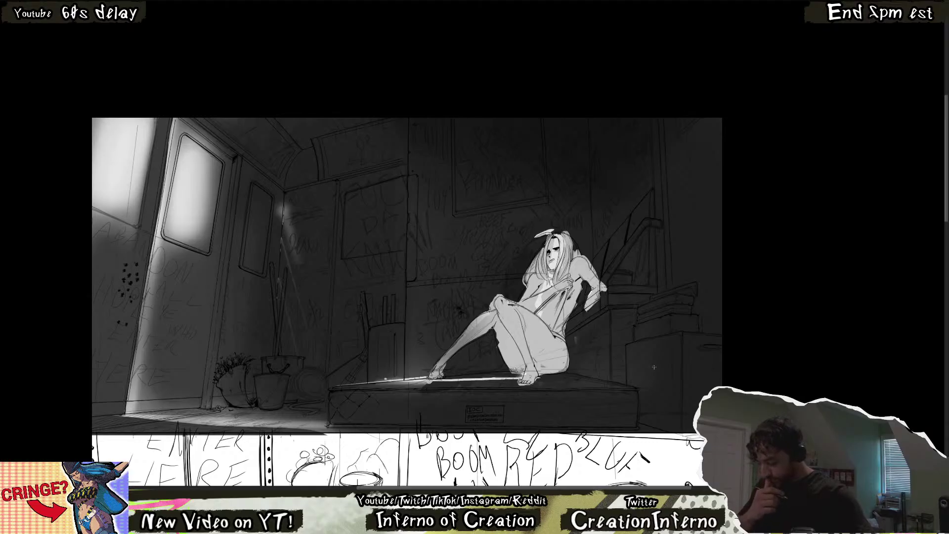
drag(654, 366, 563, 348)
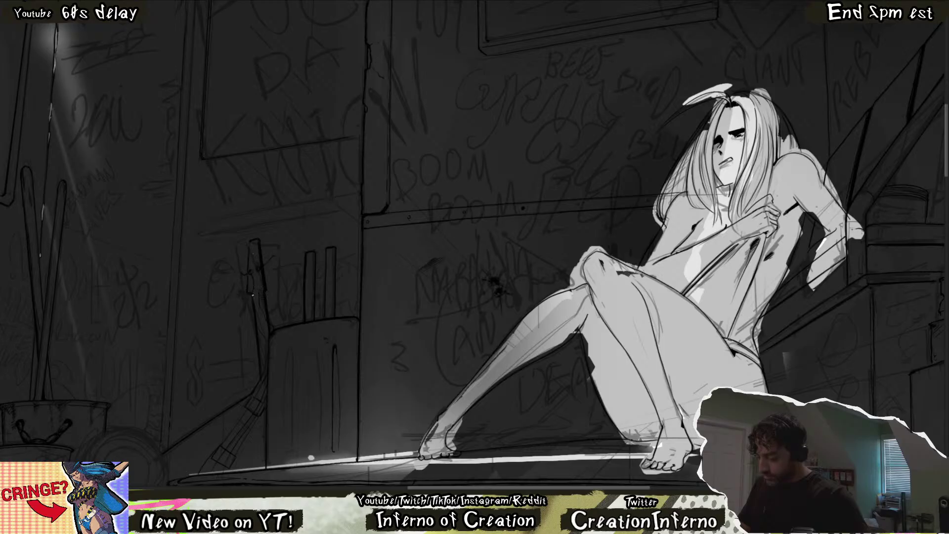
scroll(474, 247, down, 5)
scroll(307, 253, up, 8)
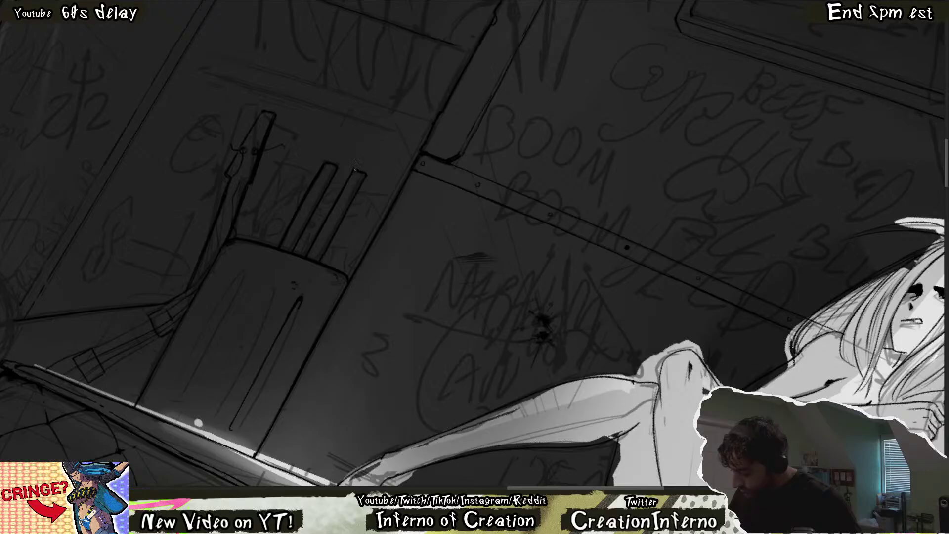
key(ctrl+0)
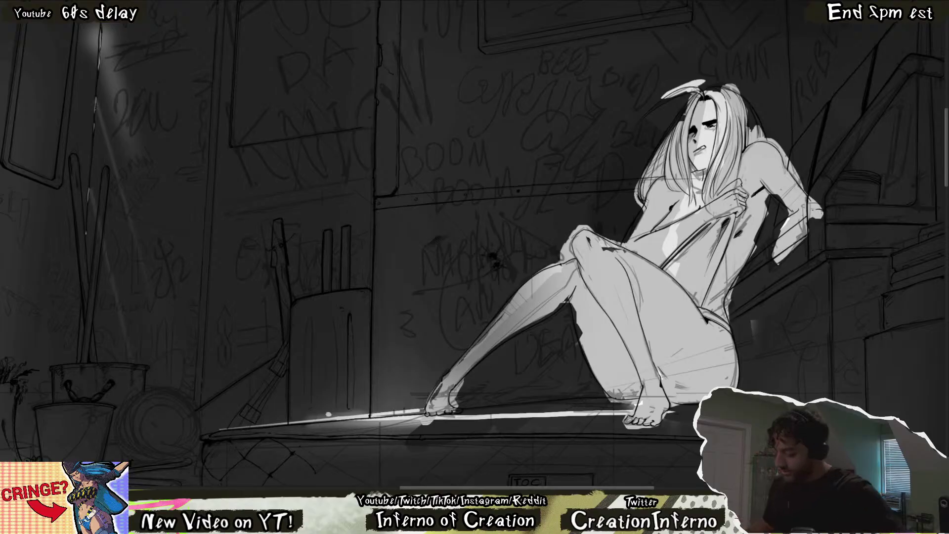
Form an X-shaped quilting motif above the mattress by aligning a mirrored copy of the diagonal line over the original.
scroll(471, 245, down, 4)
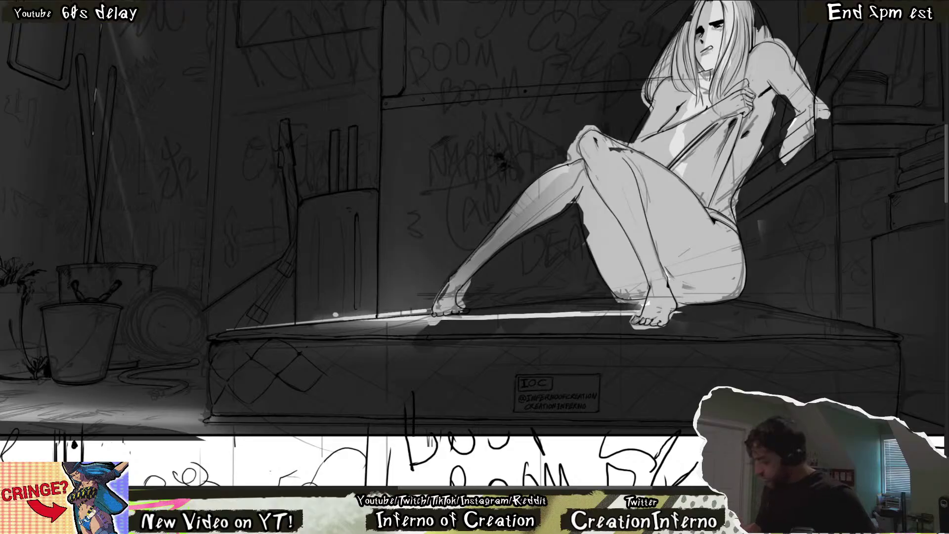
key(ctrl+t)
drag(189, 154, 228, 155)
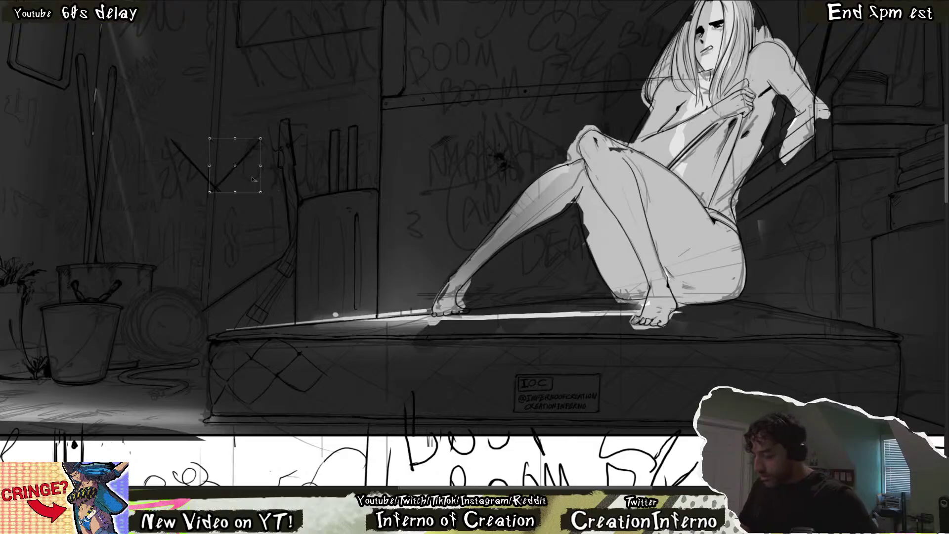
drag(251, 180, 208, 187)
Duplicate the X motif sideways repeatedly to build a connected horizontal row of diamonds above the mattress.
key(ctrl+t)
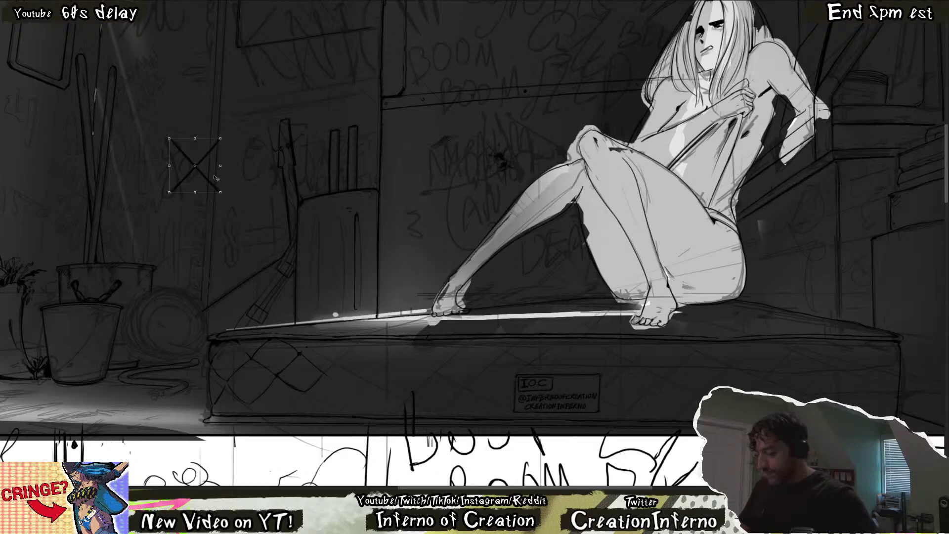
drag(211, 179, 345, 180)
key(ctrl+alt+t)
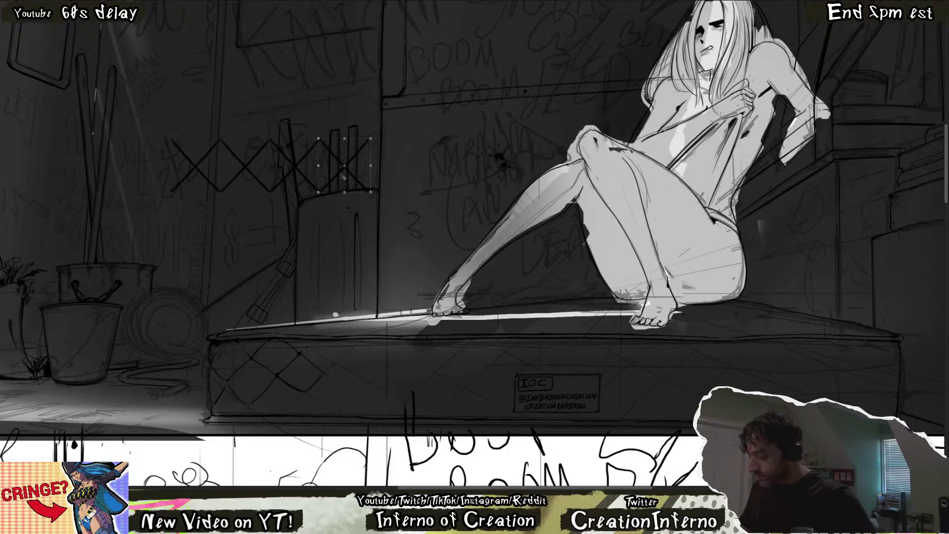
key(ctrl+alt+shift+t)
key(ctrl+alt+shift+t)
key(ctrl+alt+shift+t)
key(ctrl+t)
drag(459, 185, 483, 181)
key(Return)
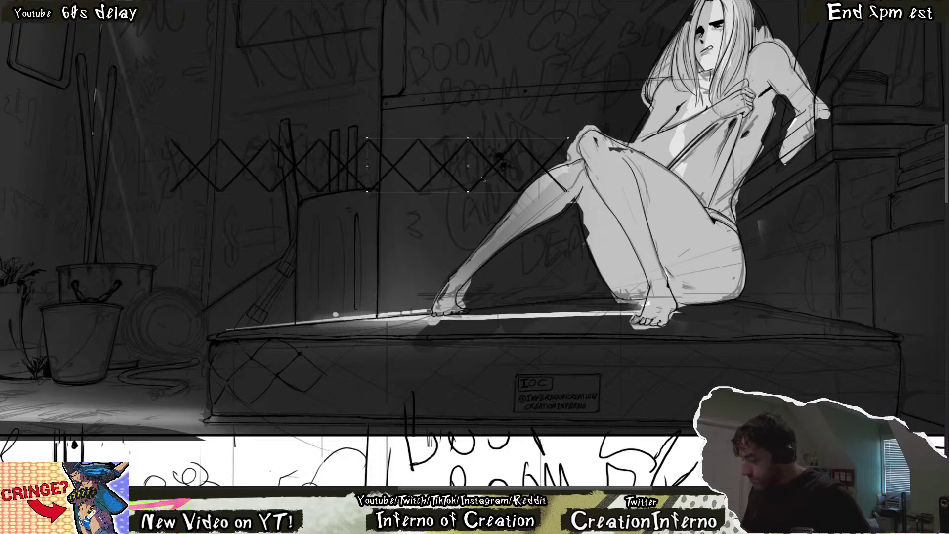
Move the lengthened diamond row up over the back wall and stack copies beneath it into a four-row lattice.
scroll(483, 180, down, 3)
key(ctrl+t)
mouse_move(377, 265)
mouse_down()
mouse_move(332, 142)
mouse_move(330, 94)
mouse_up()
key(Return)
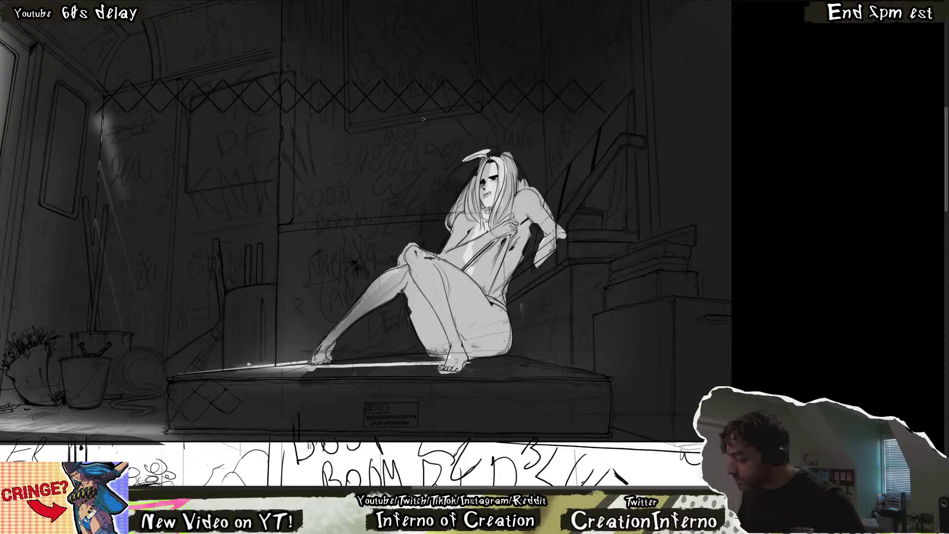
key(ctrl+t)
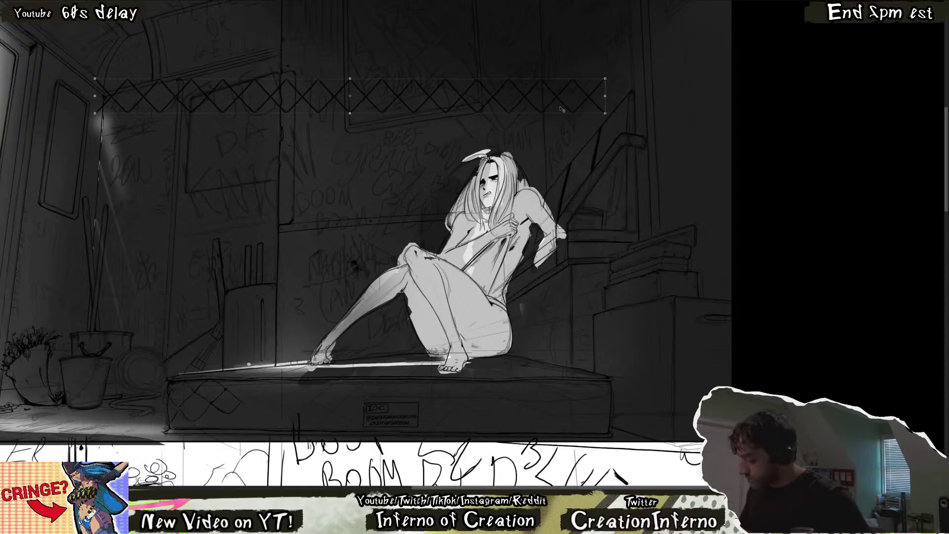
drag(550, 105, 584, 135)
key(Return)
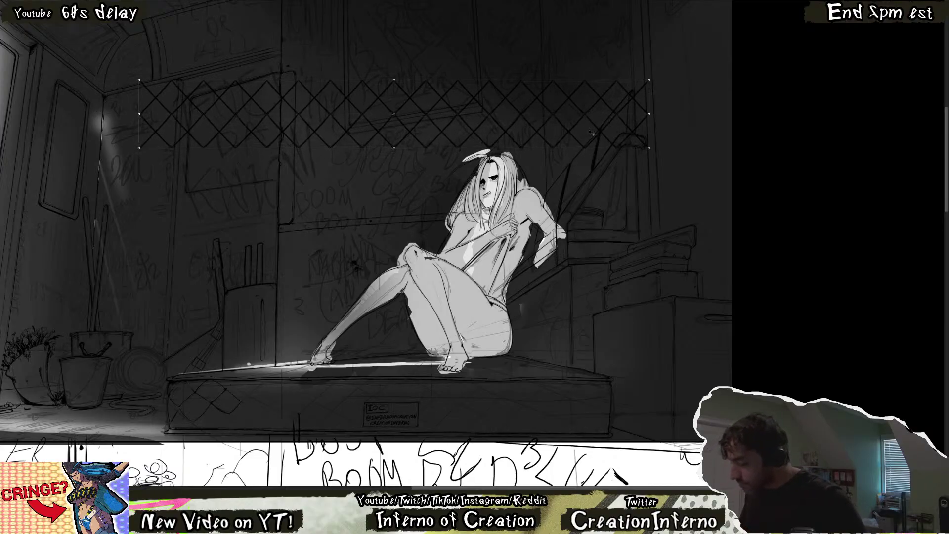
drag(583, 129, 576, 200)
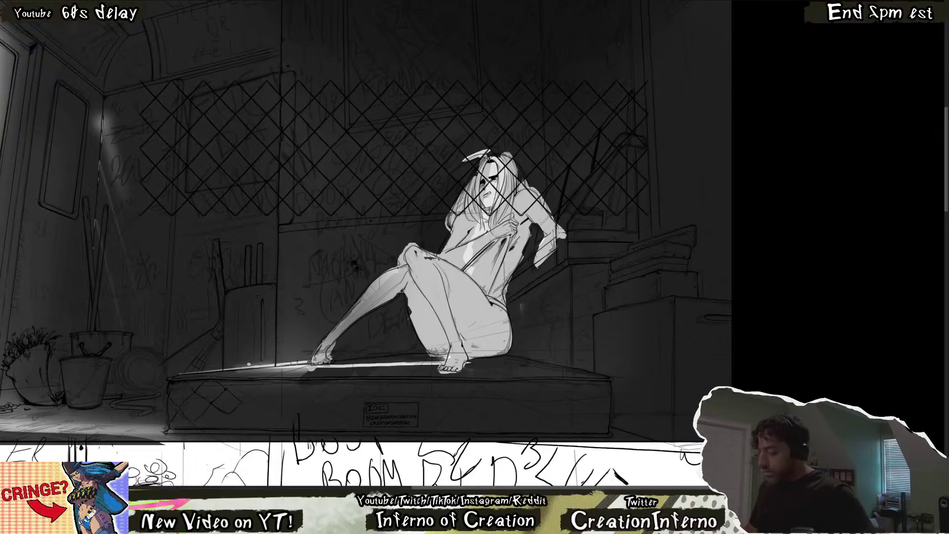
Move the diamond lattice down over the mattress, aligning it with the front face's upper-left corner and top edge.
drag(572, 164, 568, 389)
scroll(691, 334, down, 3)
drag(692, 417, 697, 443)
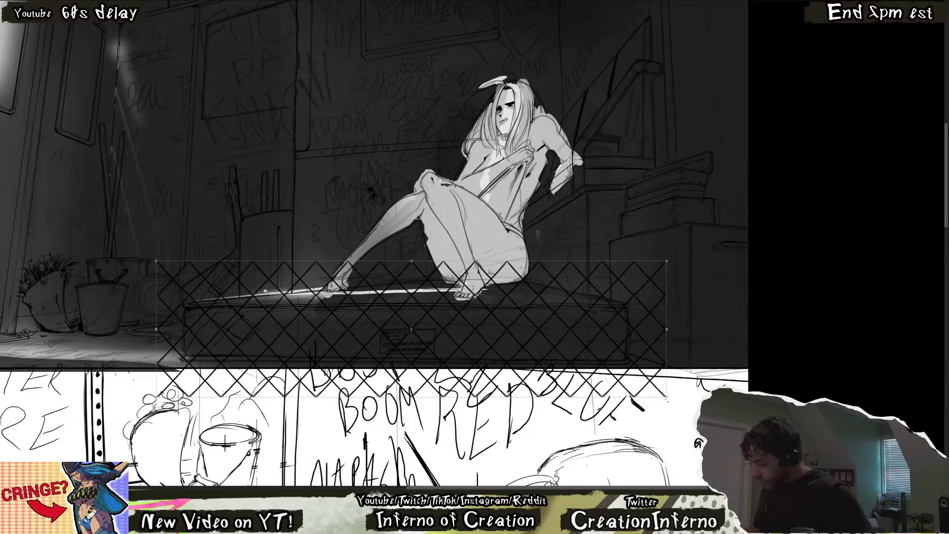
drag(632, 344, 637, 378)
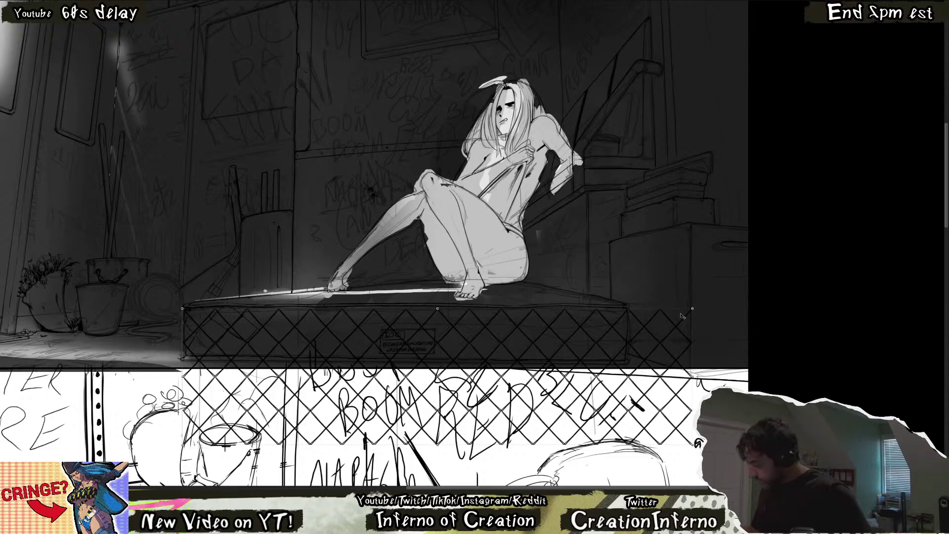
drag(675, 324, 681, 315)
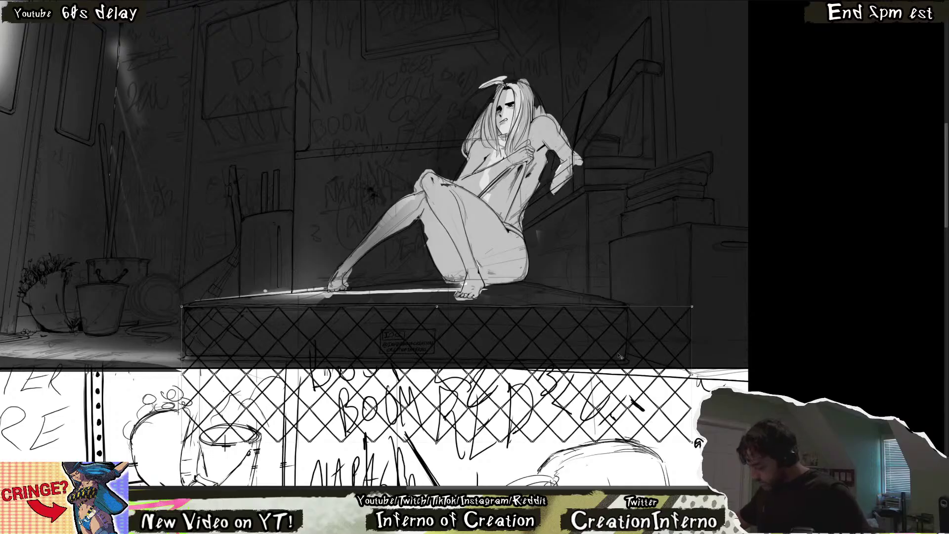
key(Return)
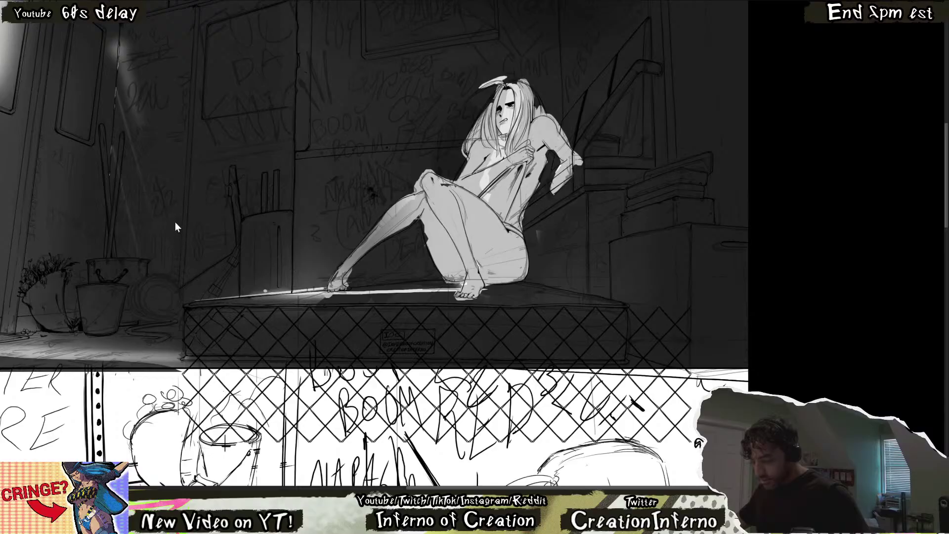
Adjust the lattice's shape so that two rows of diamonds fit the height of the mattress's front face.
key(ctrl+t)
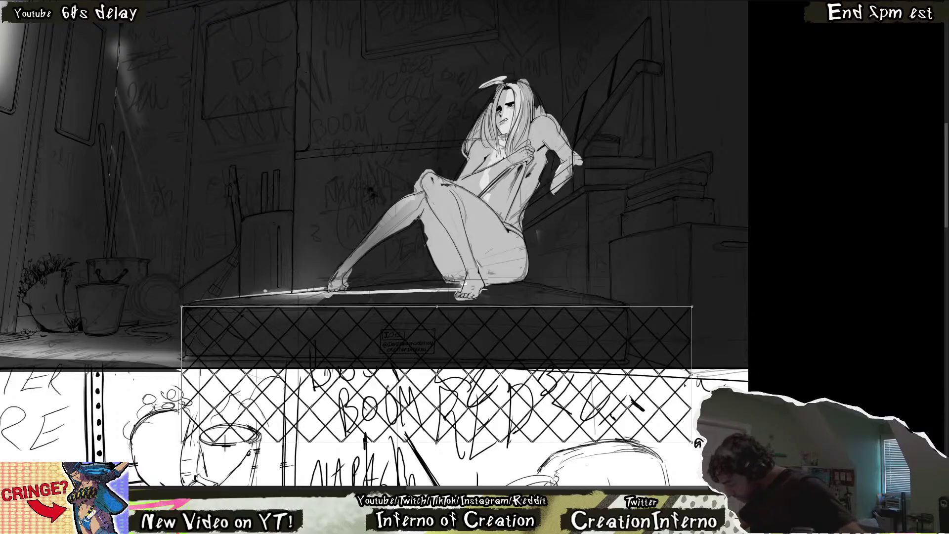
drag(697, 442, 698, 444)
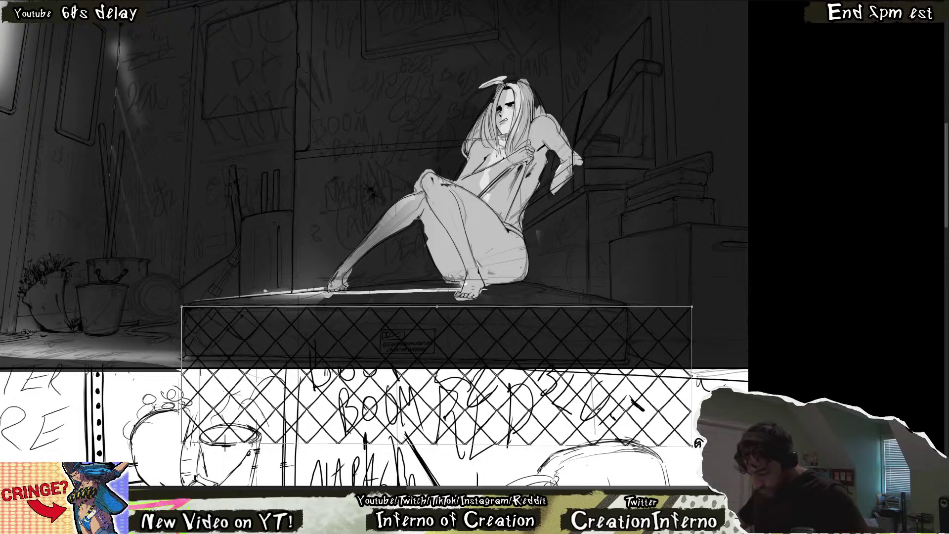
drag(697, 443, 698, 442)
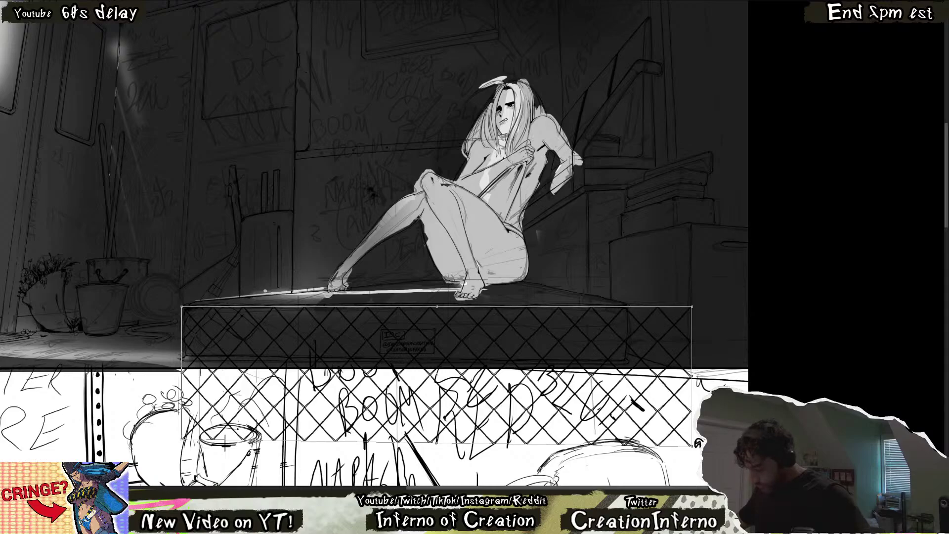
key(Return)
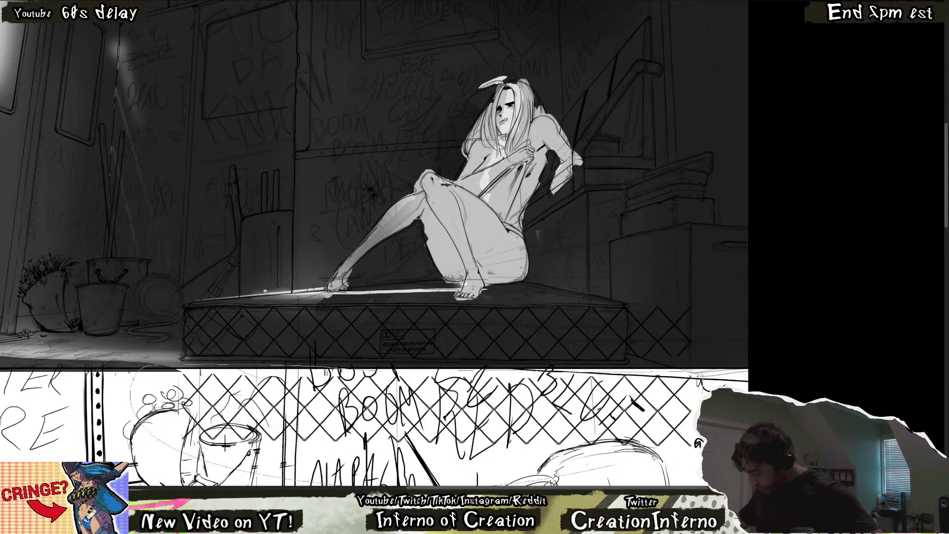
Trim the diamond lattice to the mattress's front face and fade its lines.
key(ctrl+z)
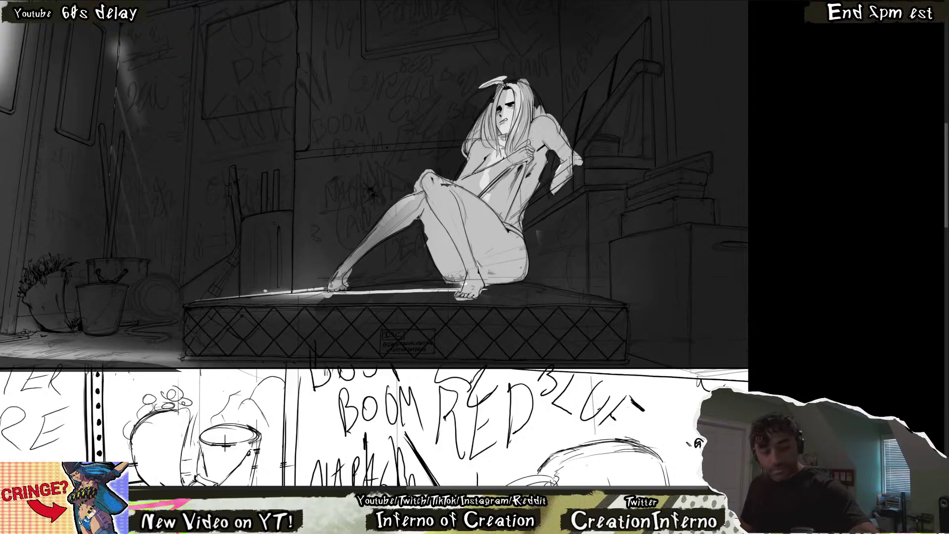
key(ctrl+i)
key(ctrl+z)
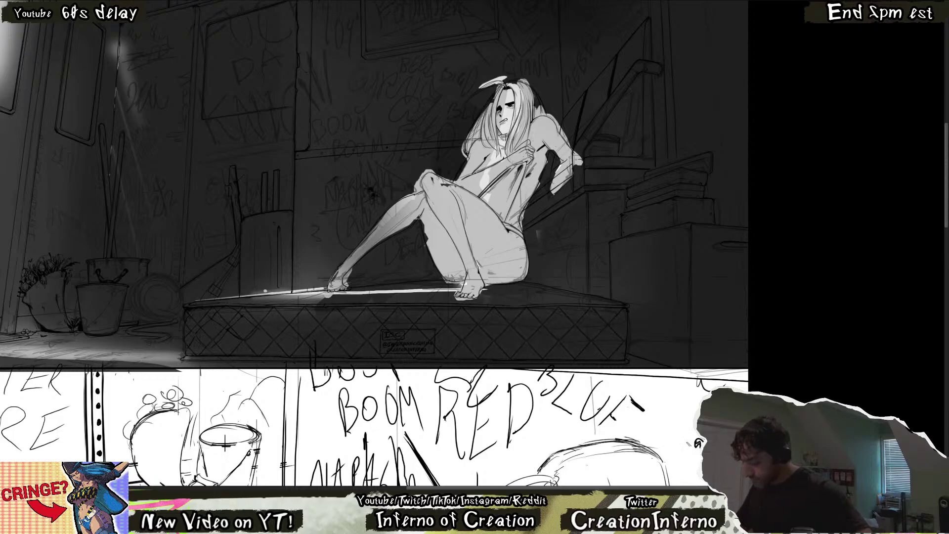
scroll(234, 354, up, 2)
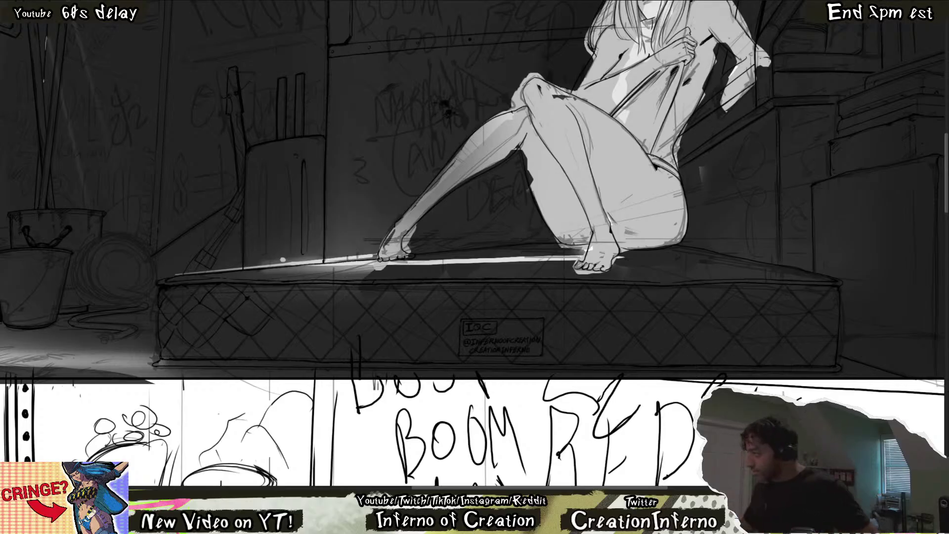
drag(714, 47, 709, 74)
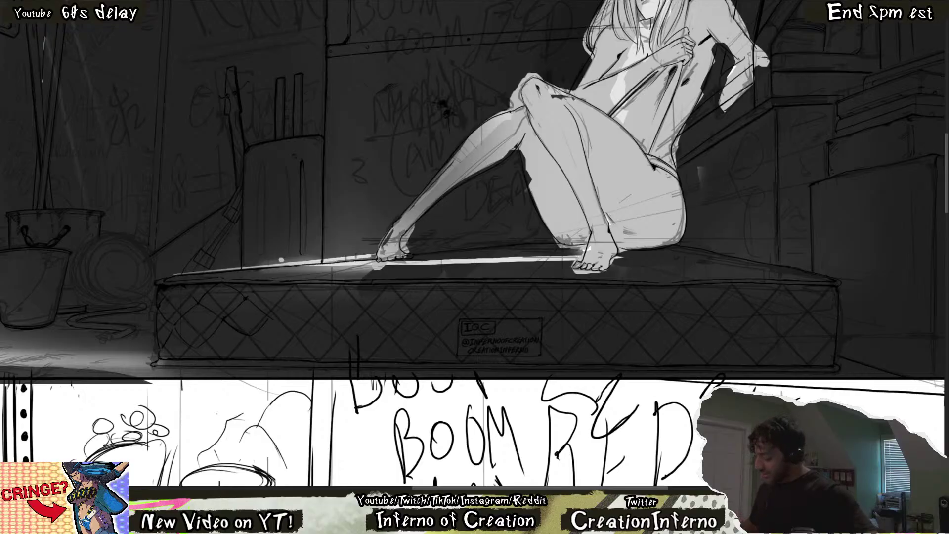
scroll(527, 406, up, 2)
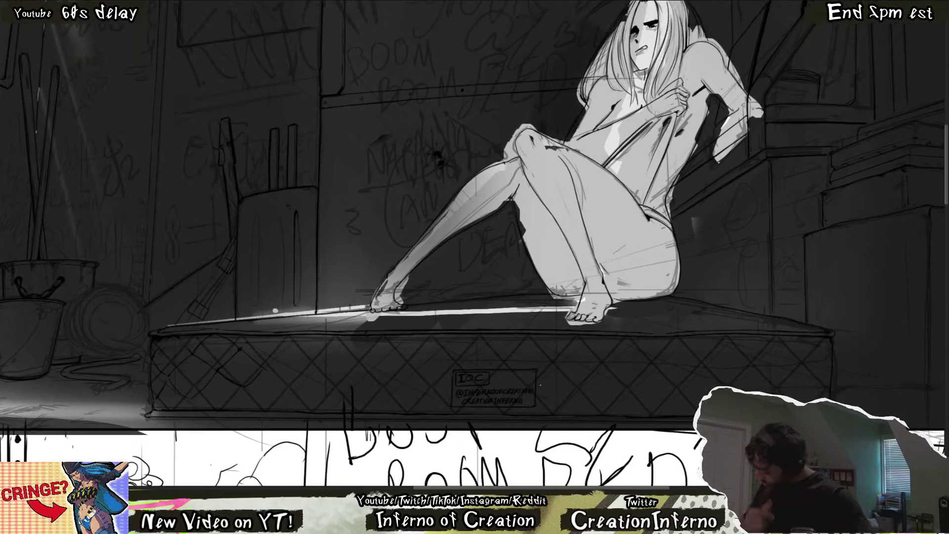
Ink the first quilting lines and the vertical edge at the left end of the mattress's front face.
scroll(193, 383, up, 2)
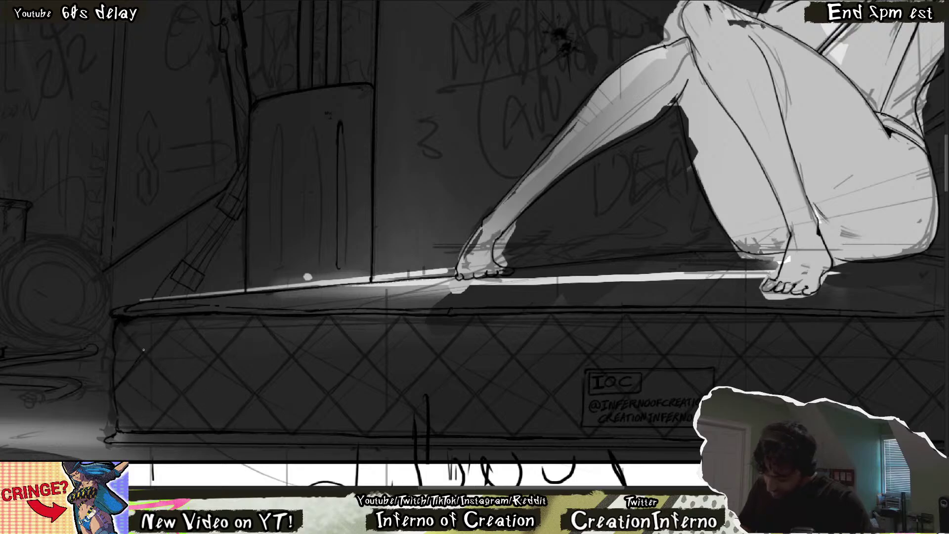
key(ctrl+z)
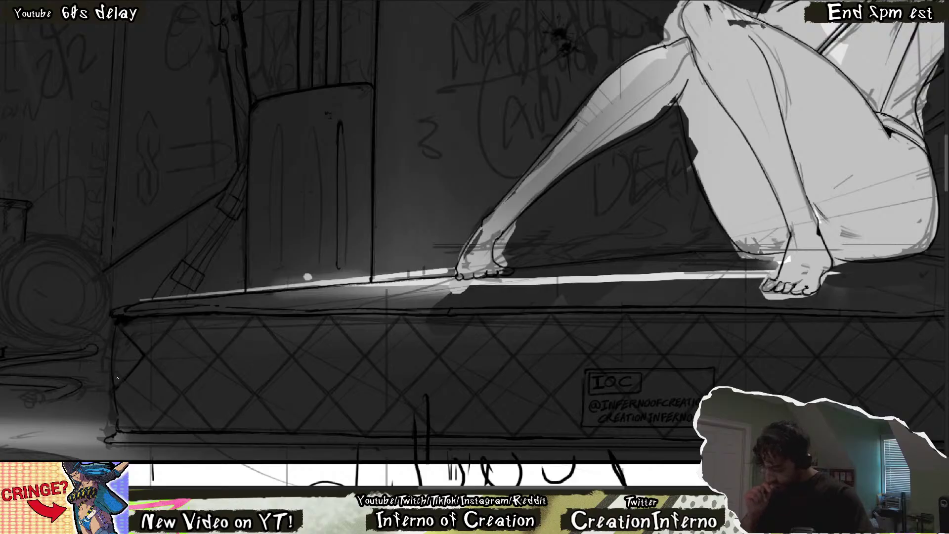
key(bracketright)
key(bracketright)
key(bracketright)
drag(114, 396, 116, 431)
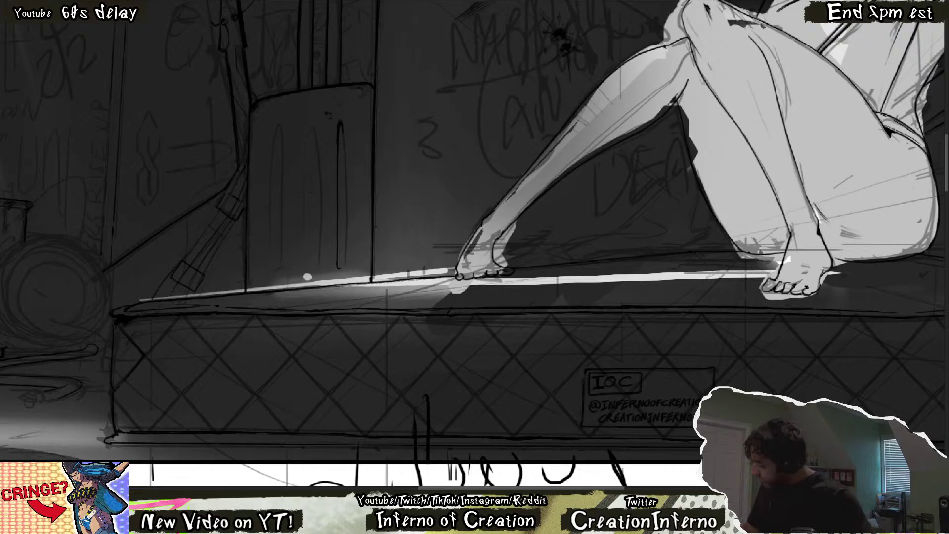
Delete the trimmed diamond lattice and place a fresh copy over the mattress's front face.
key(Delete)
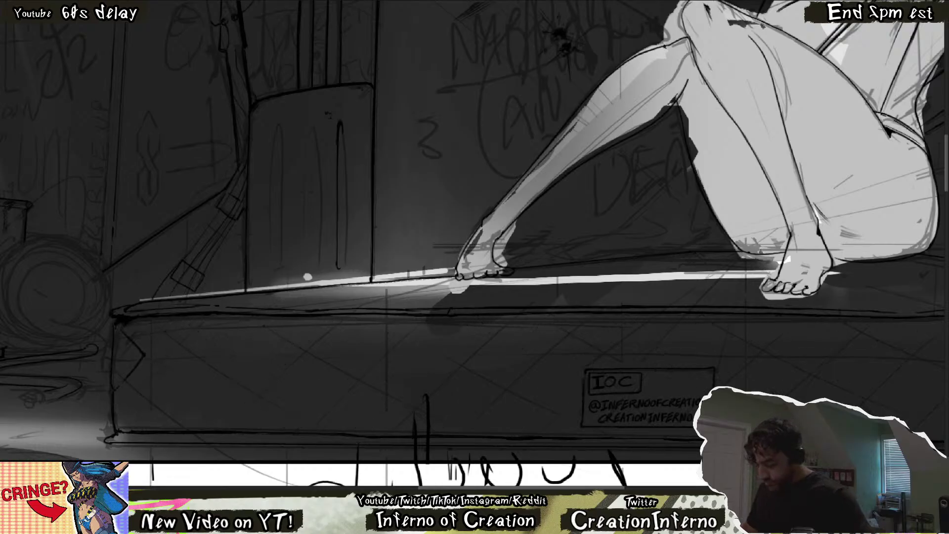
key(ctrl+z)
key(Delete)
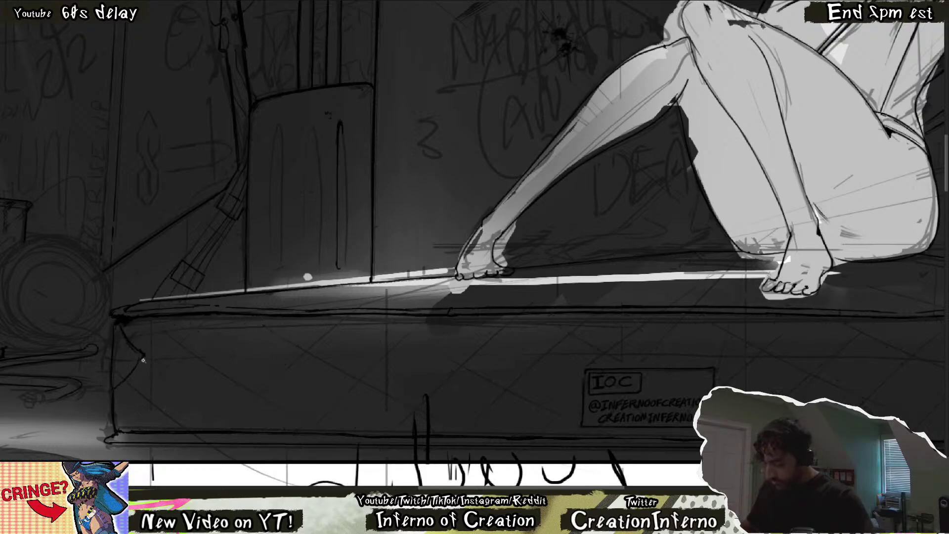
key(ctrl+0)
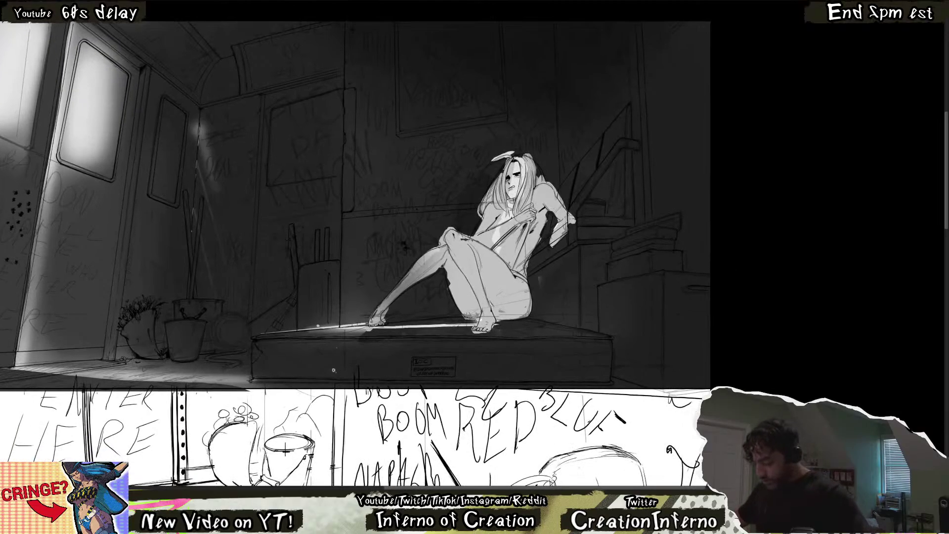
key(Tab)
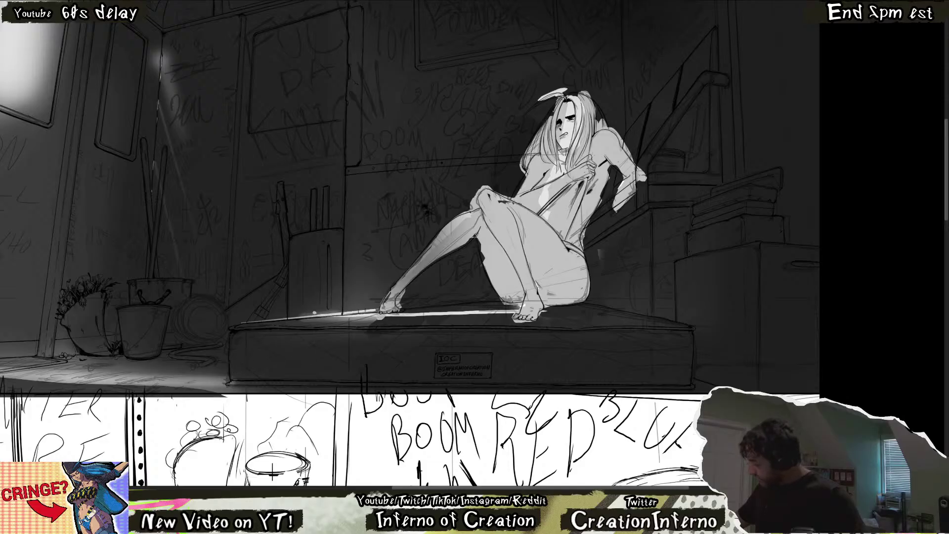
key(ctrl+v)
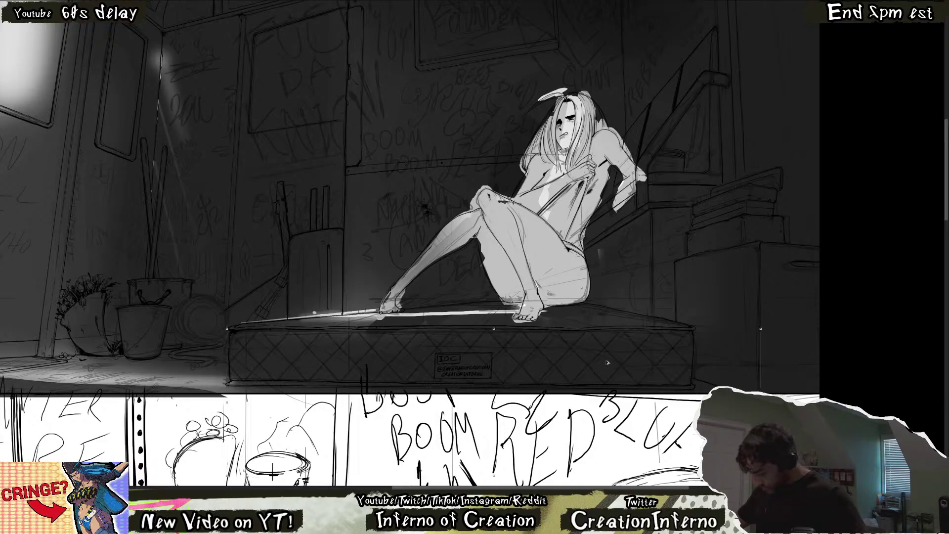
Stack a copy of the lattice beneath the first and adjust its corners so that the diamond rows line up.
drag(604, 385, 603, 439)
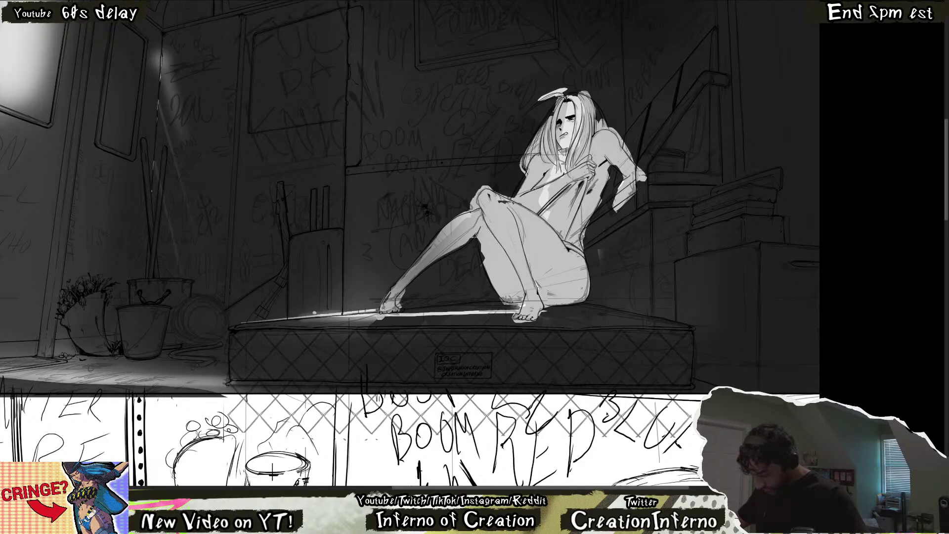
drag(565, 414, 575, 420)
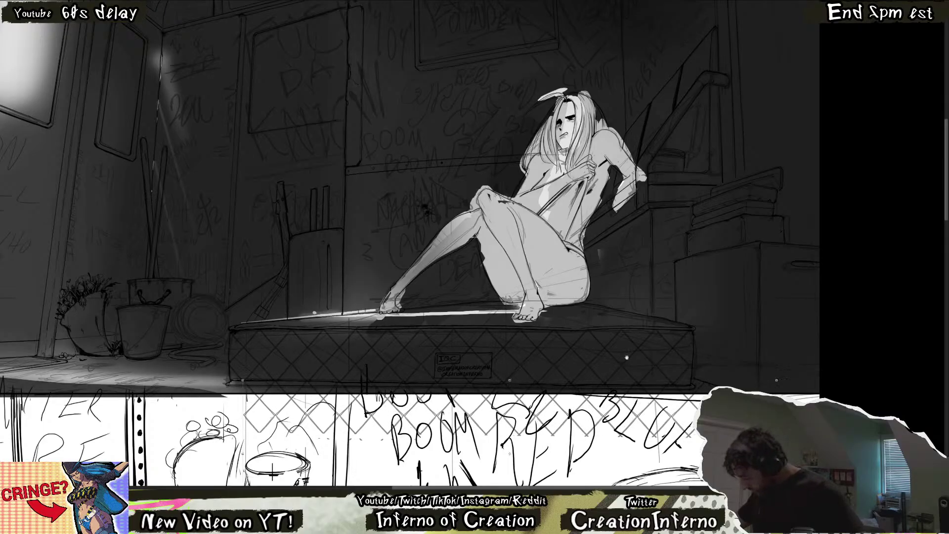
drag(475, 247, 398, 148)
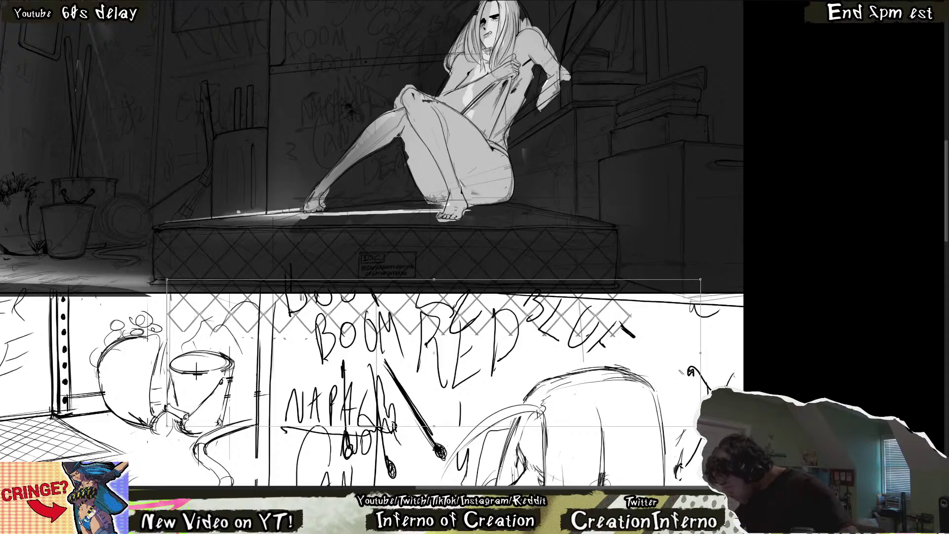
drag(433, 426, 434, 431)
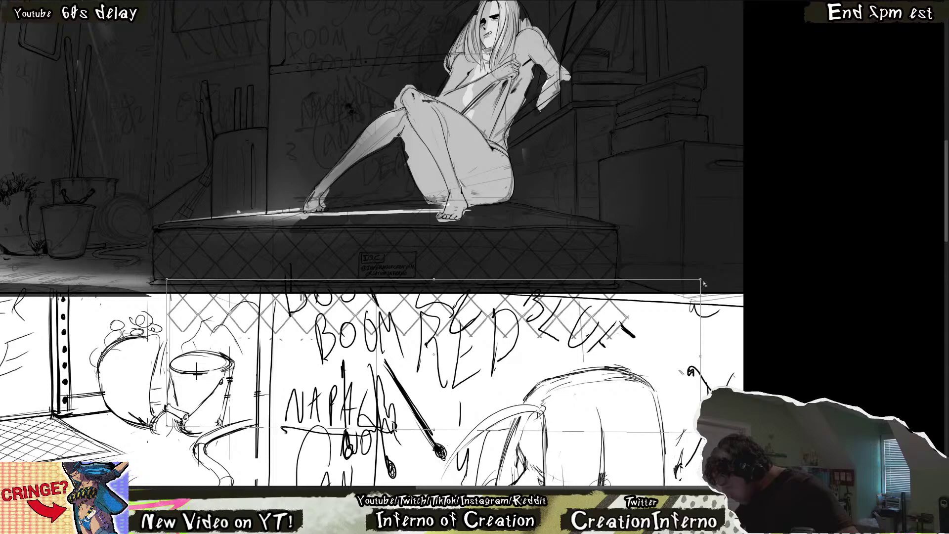
drag(701, 280, 704, 287)
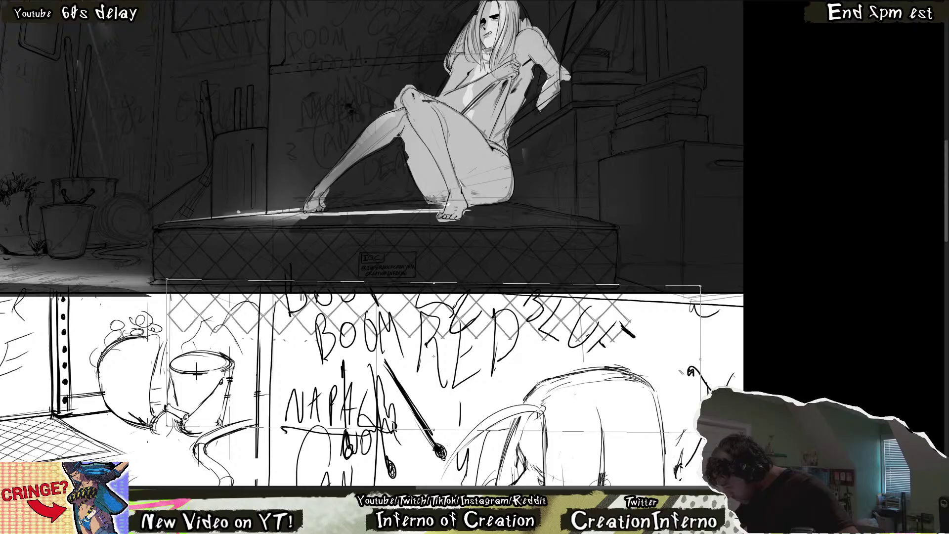
drag(701, 432, 684, 430)
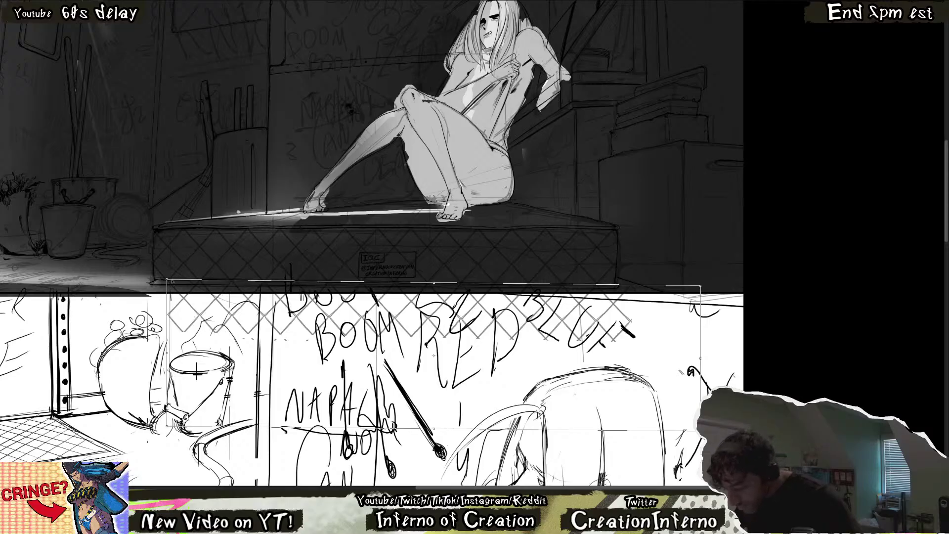
drag(166, 280, 170, 279)
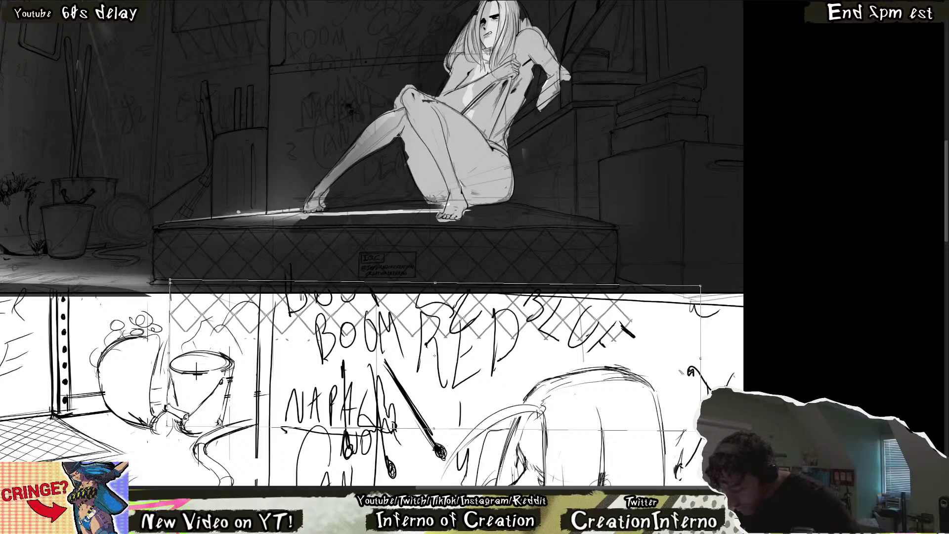
key(Return)
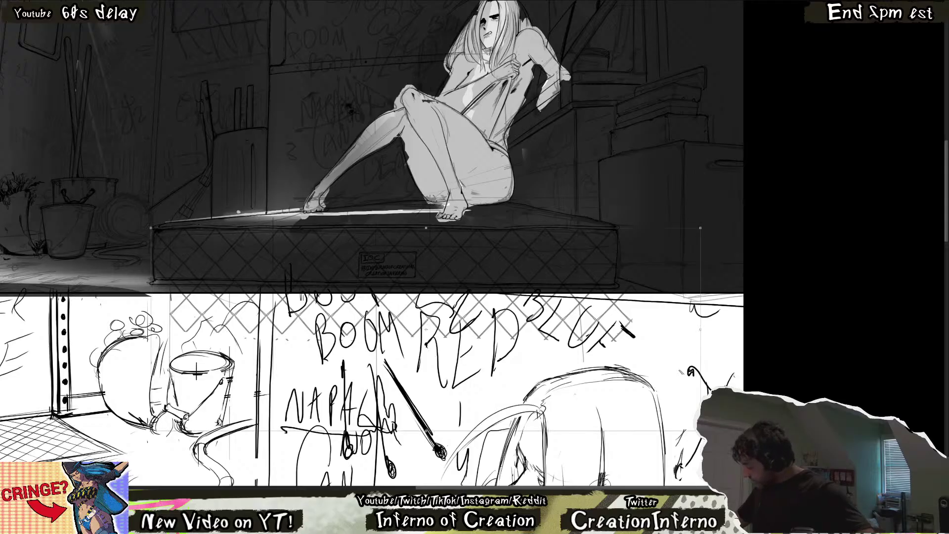
Compress the combined lattice vertically from its top edge so that more diamond rows fit the mattress's front face.
drag(697, 282, 560, 280)
mouse_move(358, 305)
mouse_down()
mouse_move(445, 305)
mouse_move(358, 305)
mouse_up()
drag(566, 305, 699, 321)
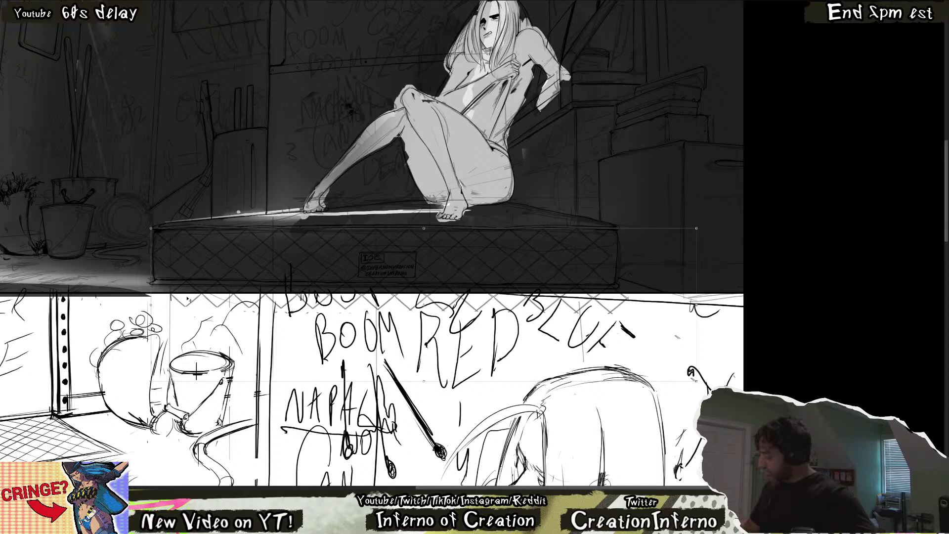
key(Return)
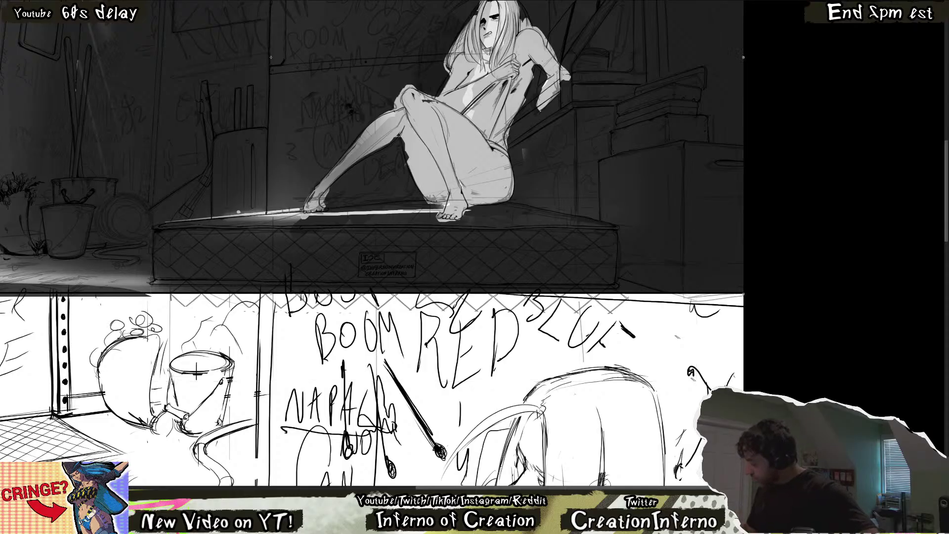
Ink over the lattice guide to draw the first quilting diamonds at the mattress's left end.
scroll(131, 336, up, 2)
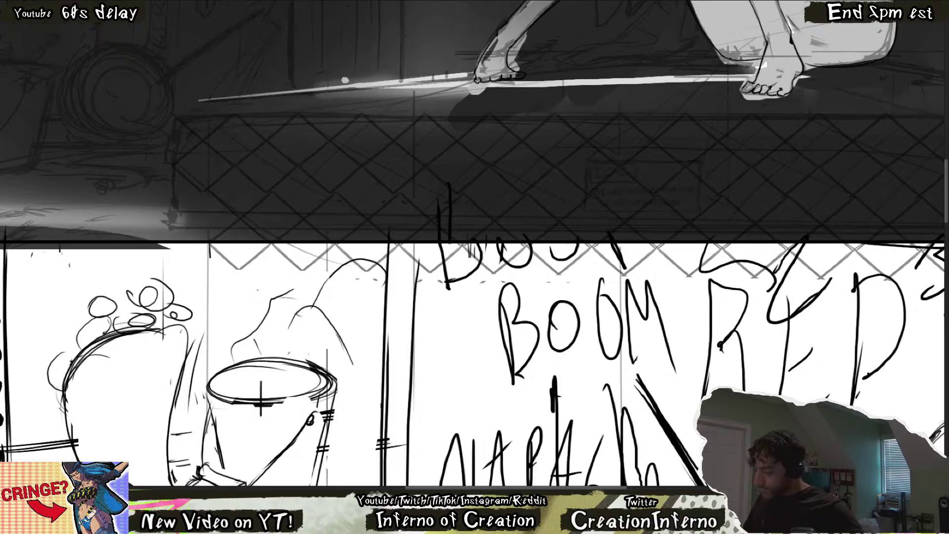
scroll(260, 396, up, 5)
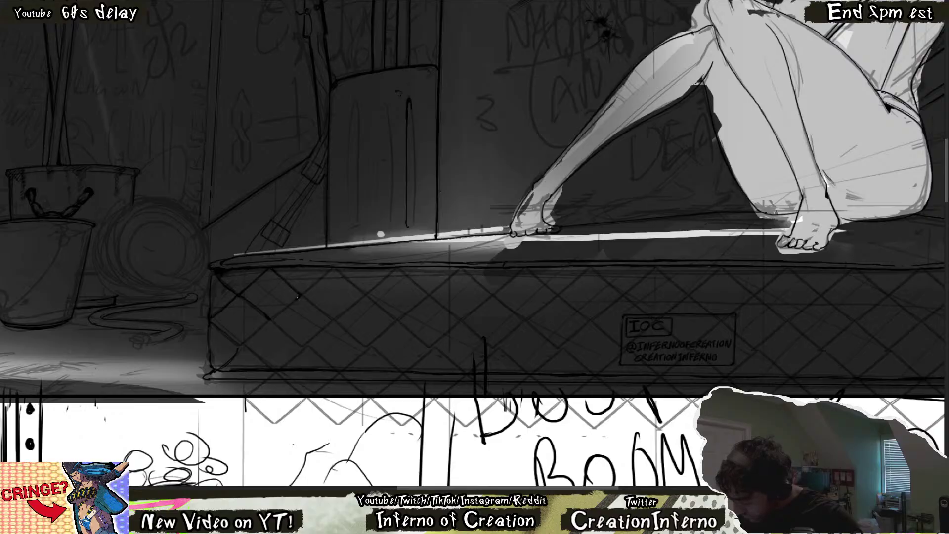
mouse_move(268, 321)
mouse_down()
mouse_move(245, 342)
mouse_move(245, 361)
mouse_up()
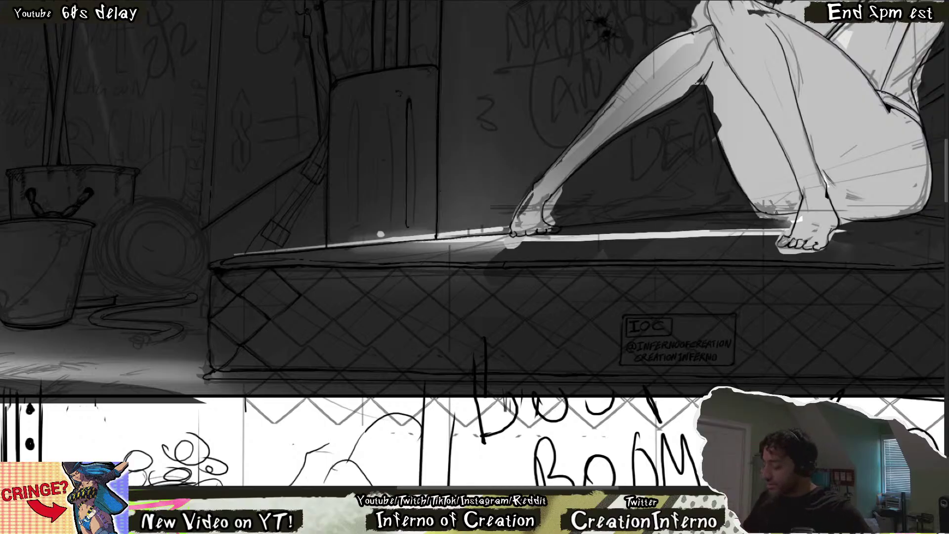
Refine the linework of the splintered handle and brush leaning beside the barrel against the back wall.
scroll(410, 252, up, 3)
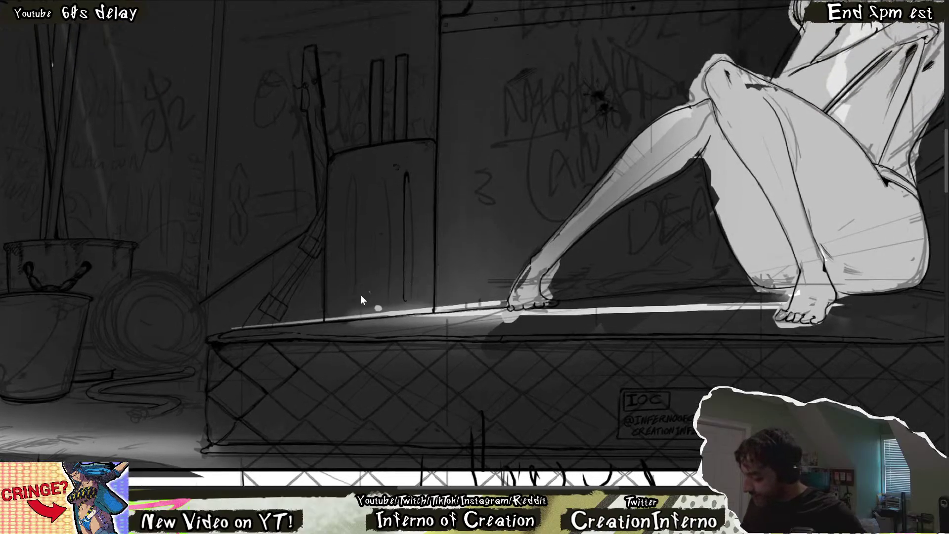
scroll(405, 296, up, 6)
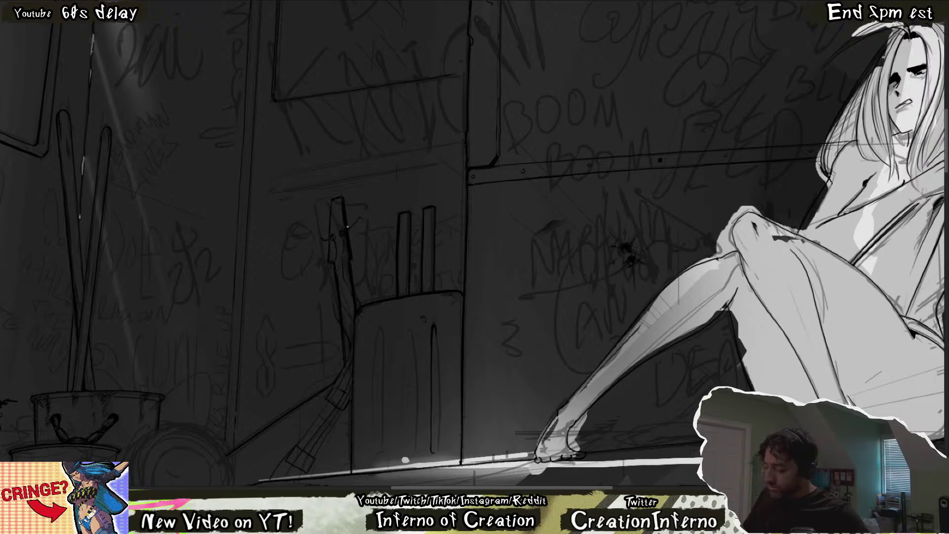
mouse_move(349, 326)
mouse_down()
mouse_move(372, 330)
mouse_move(366, 341)
mouse_up()
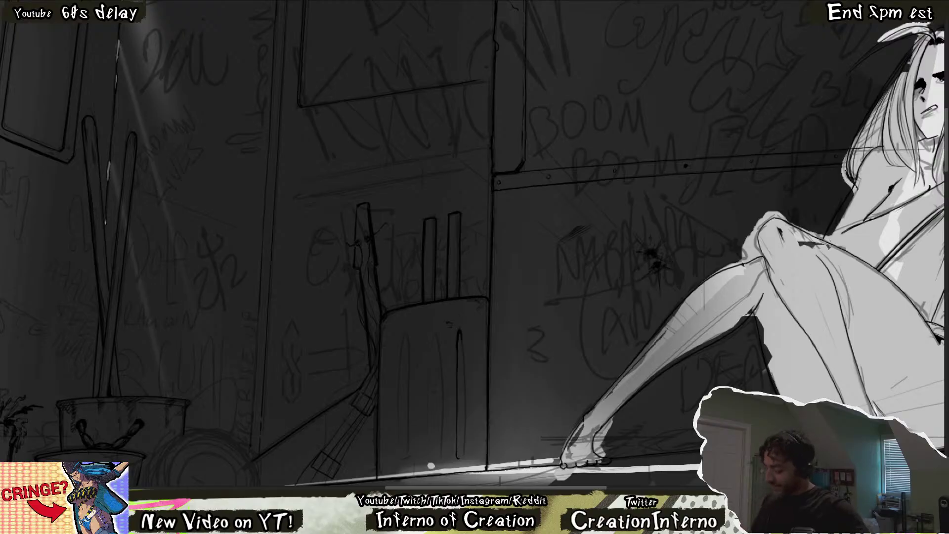
mouse_move(384, 419)
mouse_down()
mouse_move(420, 385)
mouse_move(390, 407)
mouse_move(374, 402)
mouse_up()
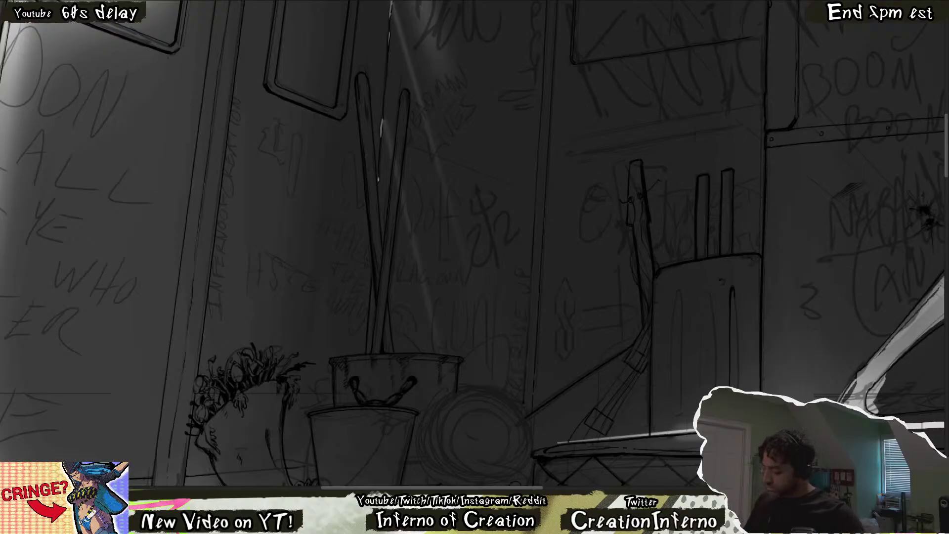
drag(436, 448, 425, 423)
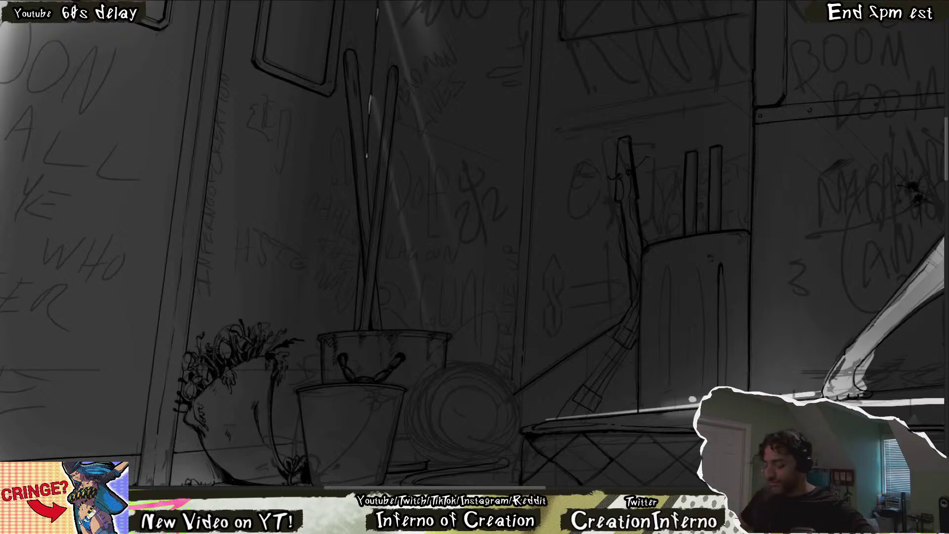
Handwrite a small list on the wall below the bright window, reading Prime 1, Prime 3, Prime 4 (1st half), Prime 2 and Prime 4 (2nd half).
scroll(341, 397, down, 5)
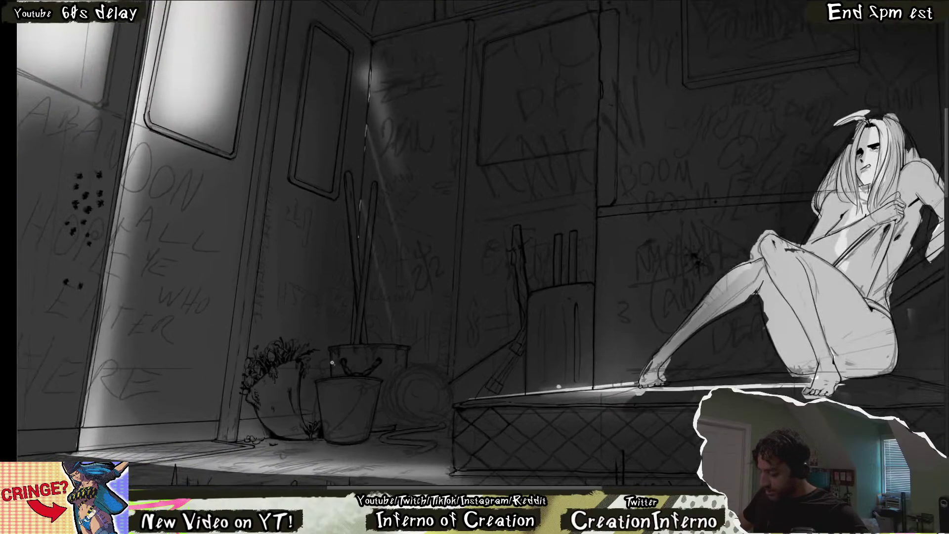
scroll(332, 362, up, 5)
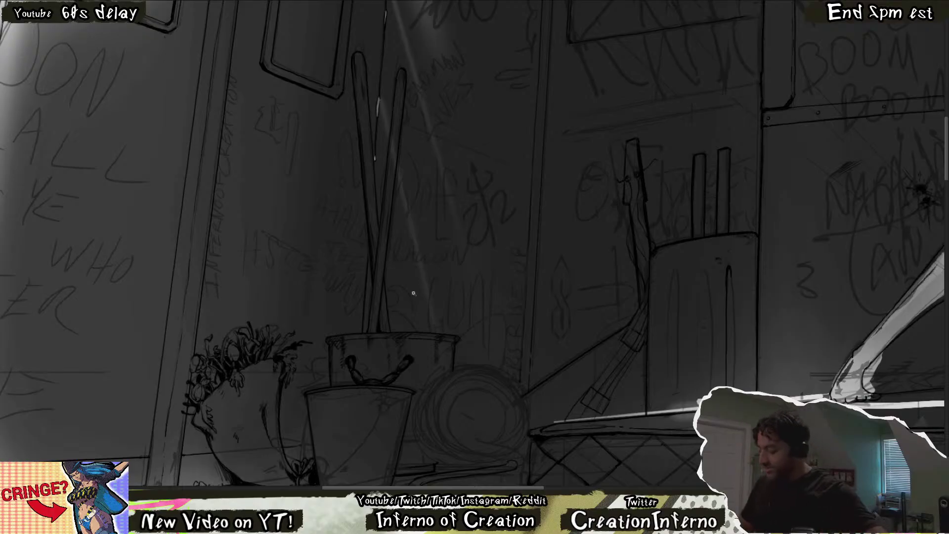
key(ctrl+minus)
mouse_move(369, 359)
mouse_down()
mouse_move(402, 33)
mouse_move(600, 142)
mouse_up()
scroll(495, 252, up, 6)
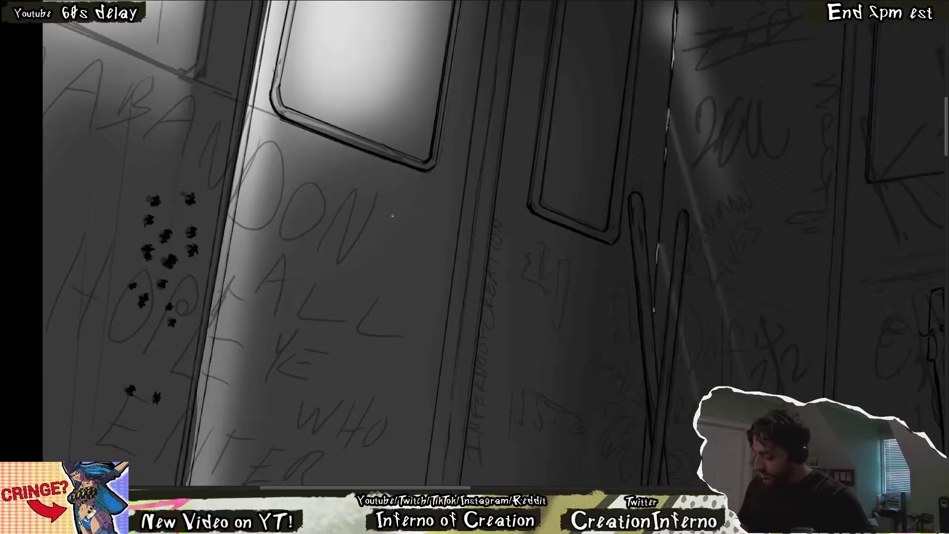
drag(405, 210, 425, 217)
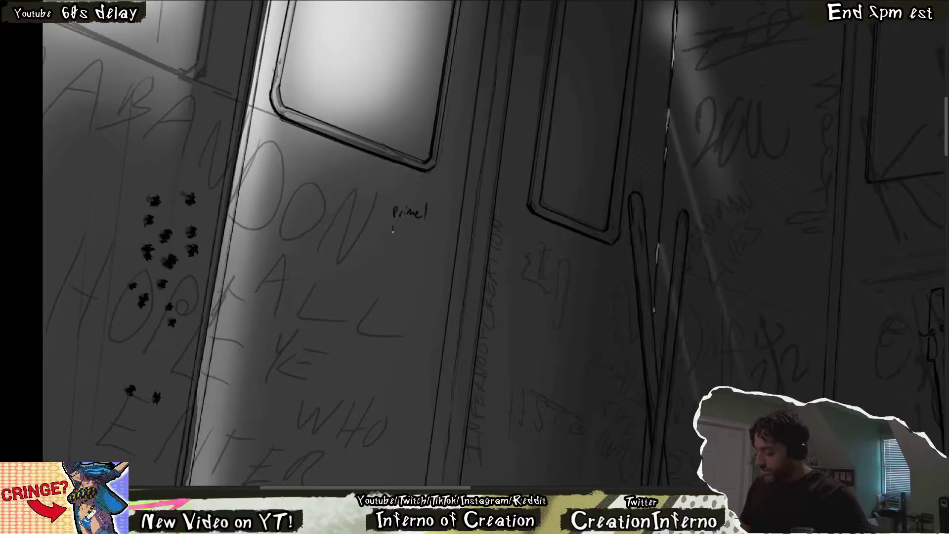
drag(404, 225, 427, 228)
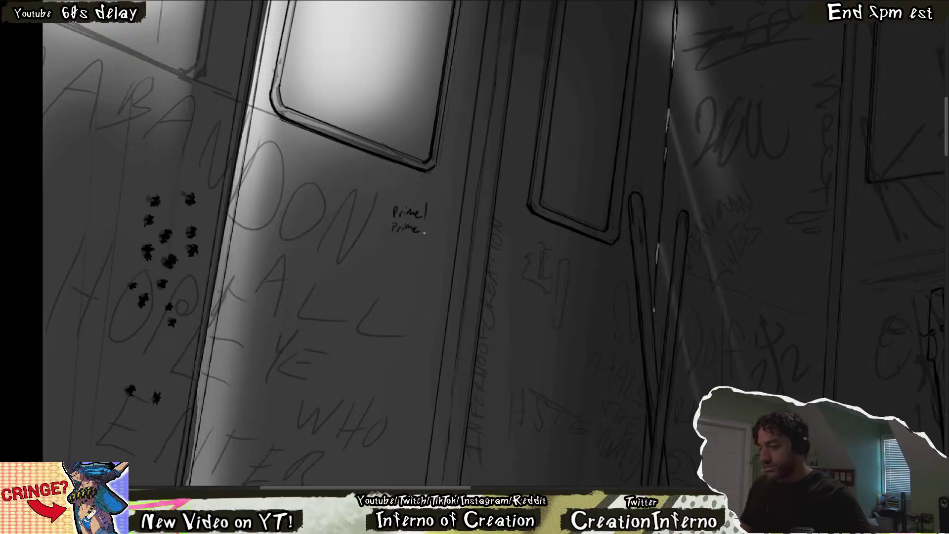
mouse_move(425, 223)
mouse_down()
mouse_move(428, 233)
mouse_move(390, 250)
mouse_move(407, 246)
mouse_up()
drag(408, 245, 424, 250)
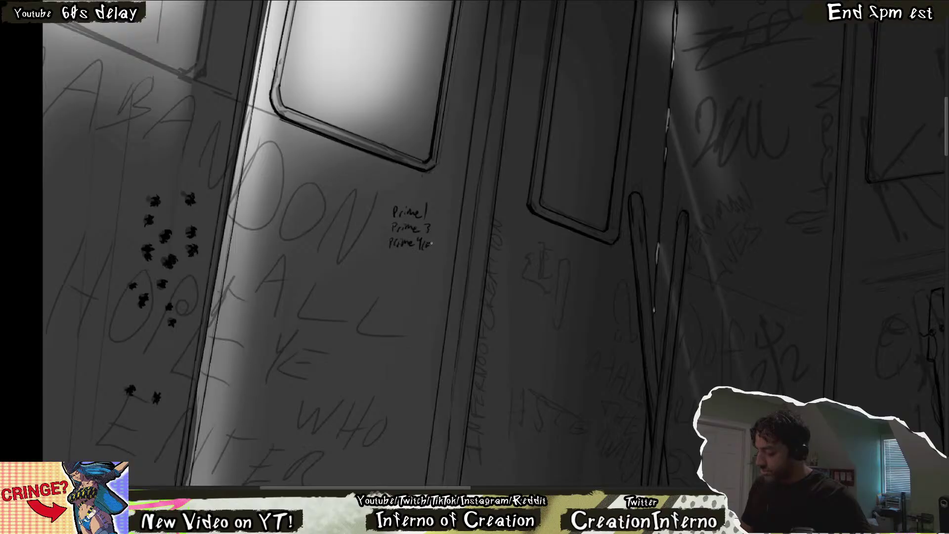
mouse_move(431, 242)
mouse_down()
mouse_move(444, 244)
mouse_move(427, 250)
mouse_up()
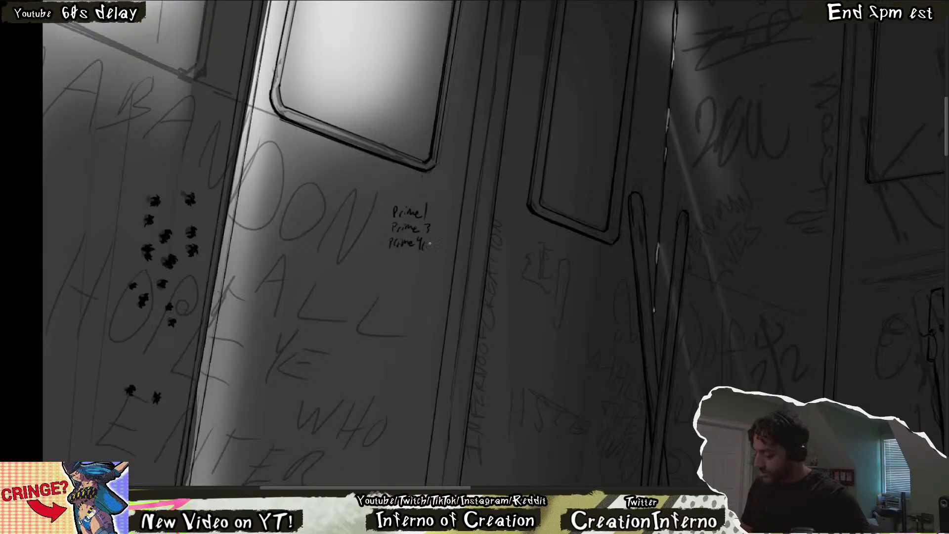
mouse_move(428, 240)
mouse_down()
mouse_move(427, 250)
mouse_move(451, 253)
mouse_up()
mouse_move(388, 256)
mouse_down()
mouse_move(423, 264)
mouse_move(388, 282)
mouse_move(450, 279)
mouse_move(448, 287)
mouse_up()
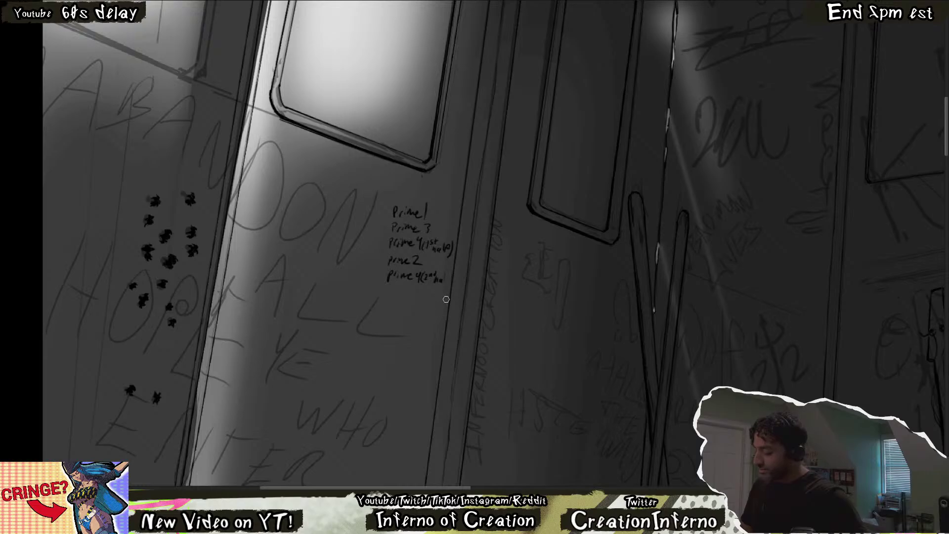
Undo the latest handwritten notes and erase the rest of the Prime list from the wall.
key(ctrl+z)
key(ctrl+z)
key(ctrl+z)
key(ctrl+z)
key(ctrl+z)
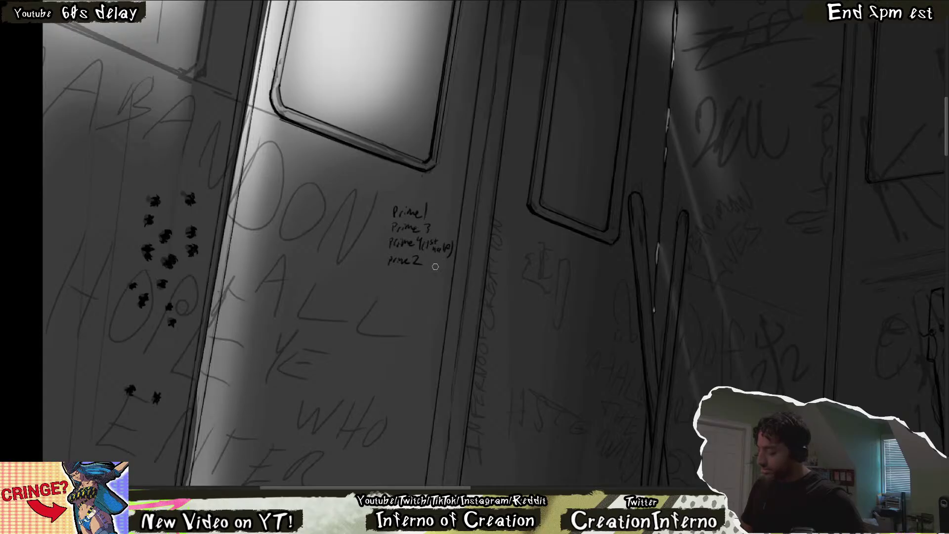
key(ctrl+z)
key(ctrl+z)
key(ctrl+z)
key(ctrl+z)
key(ctrl+z)
key(ctrl+z)
key(ctrl+z)
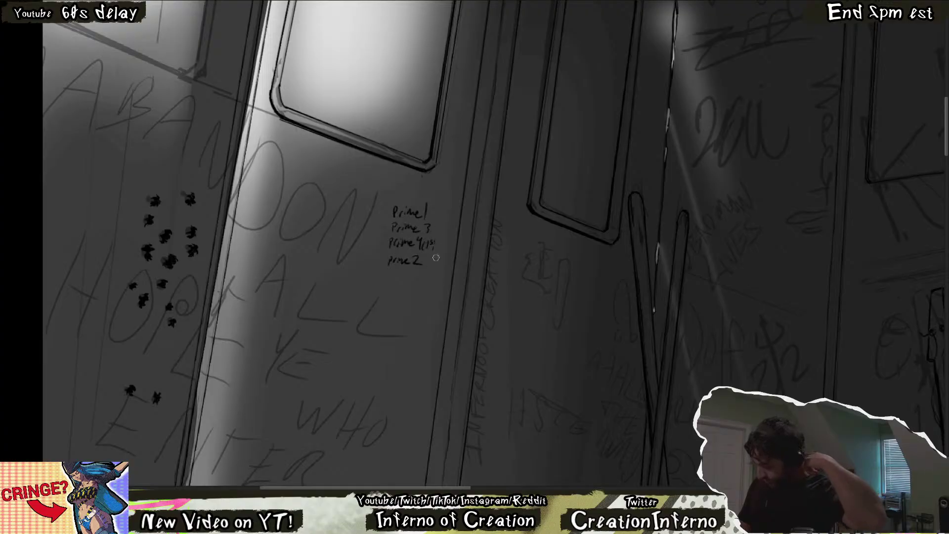
key(ctrl+z)
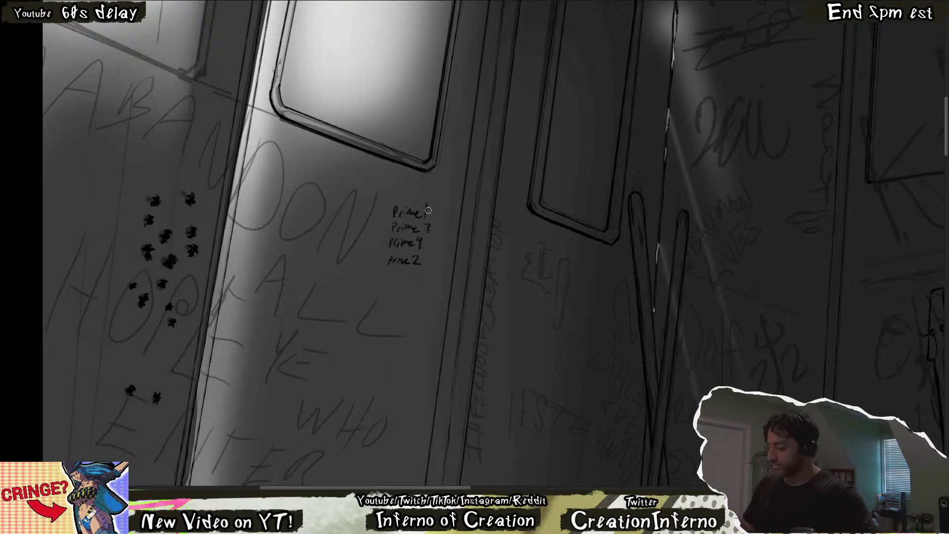
drag(429, 204, 402, 236)
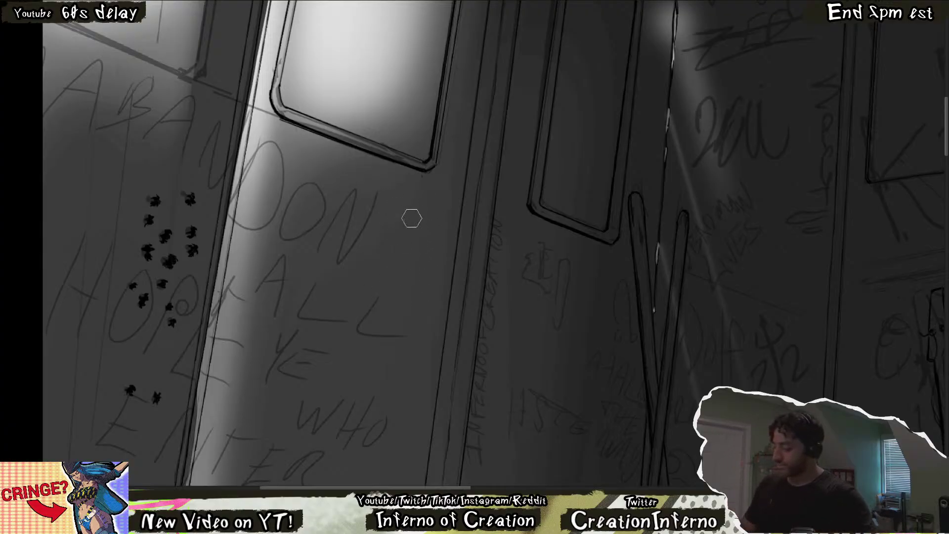